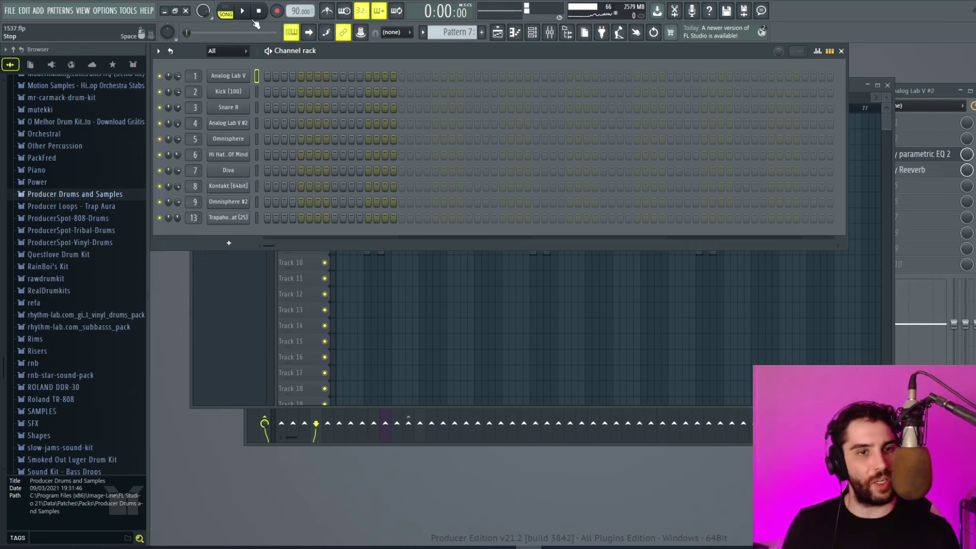
Record a four-bar chord progression on Analog Lab V in Pattern 7 with the metronome on, then delete the extra audio recording channel.
click(328, 12)
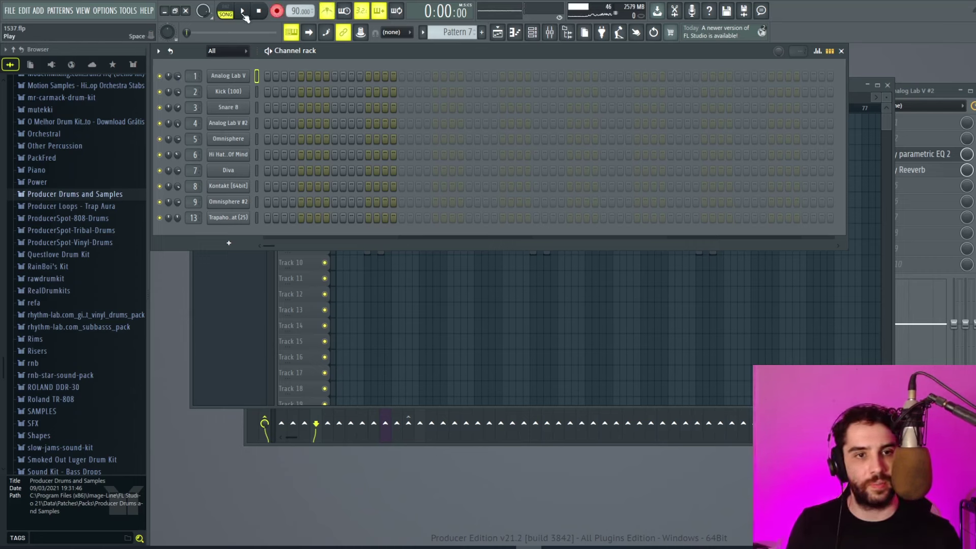
click(243, 12)
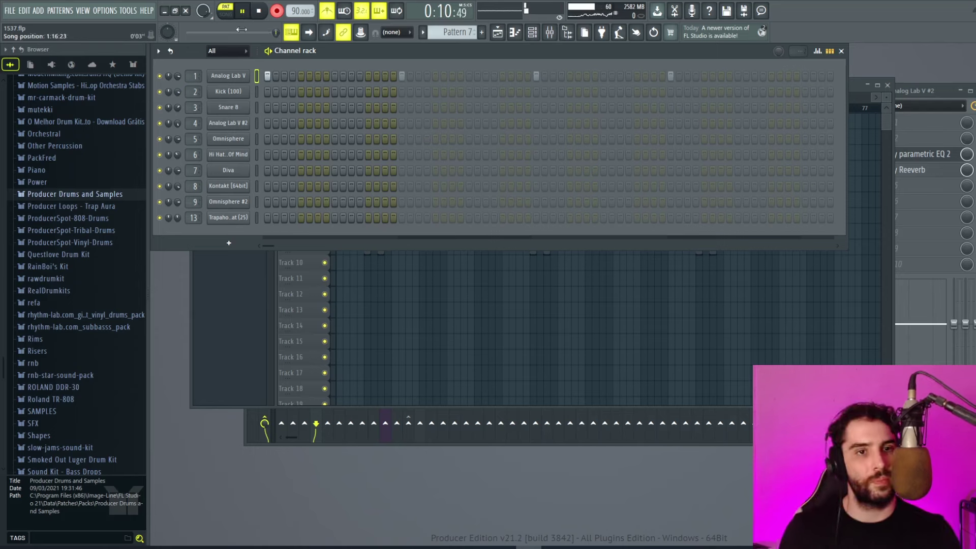
click(258, 11)
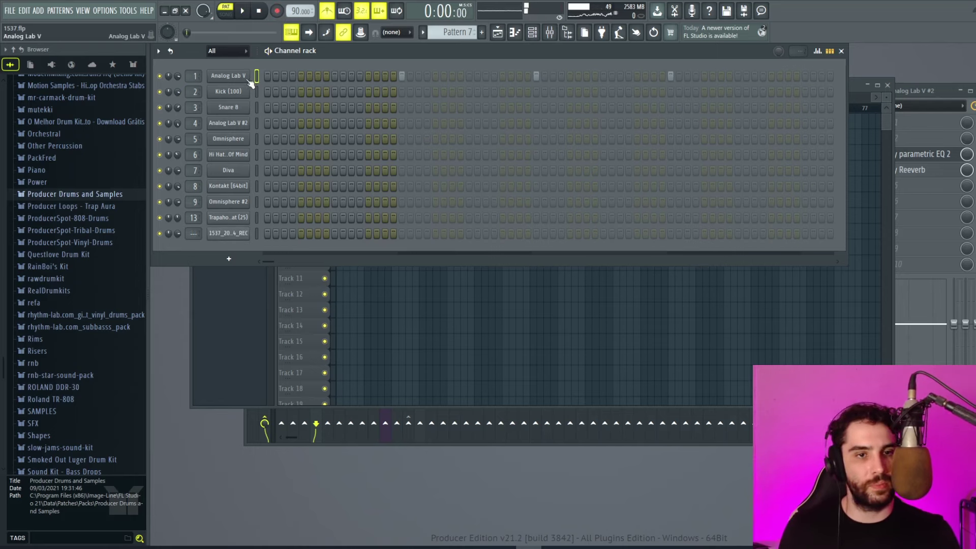
right_click(249, 235)
click(285, 354)
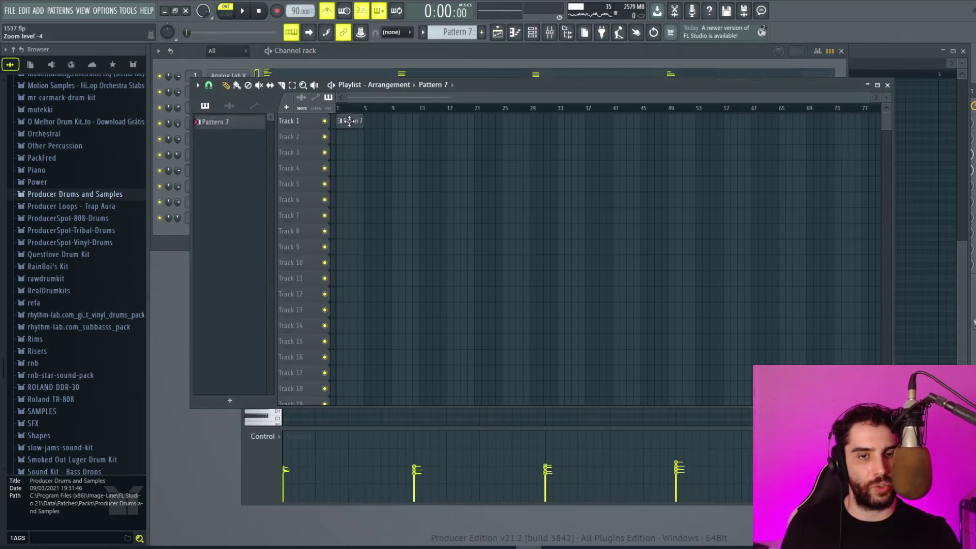
Copy the lowest note of each Pattern 7 chord into the Kontakt channel of a new Pattern 1.
double_click(349, 121)
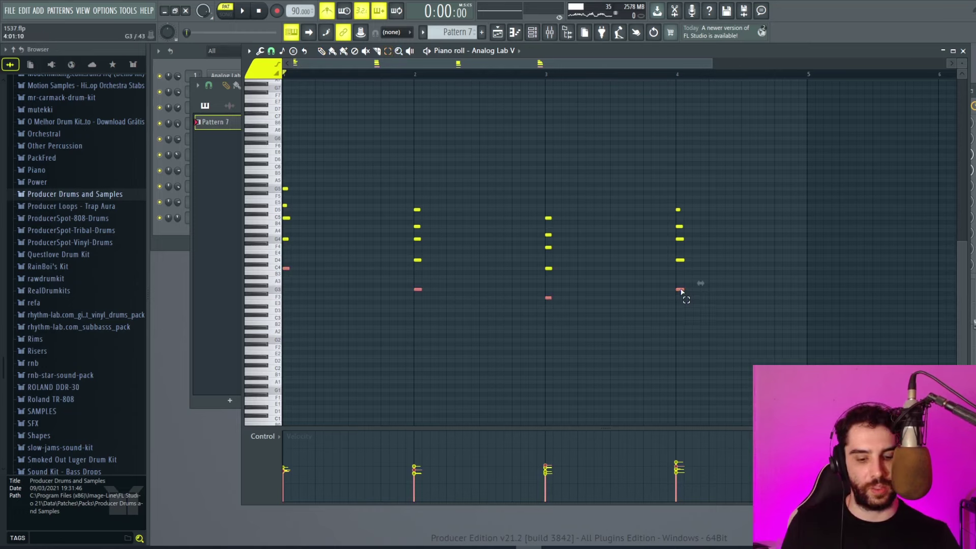
click(962, 51)
key(F6)
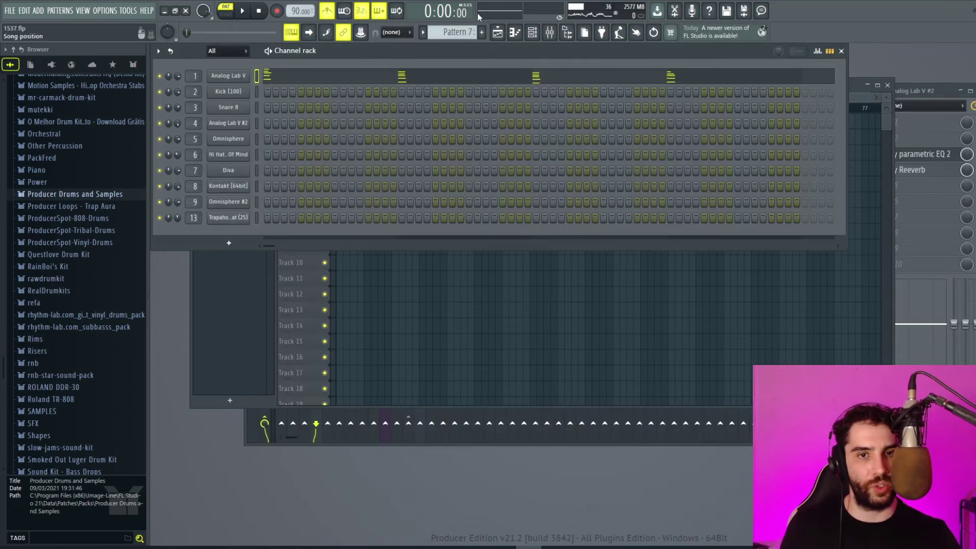
click(483, 32)
key(Return)
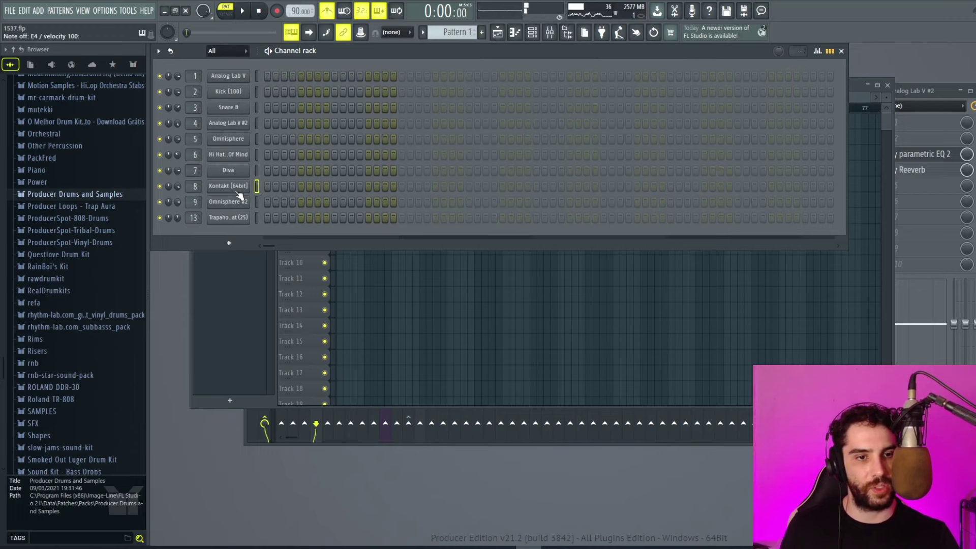
right_click(256, 189)
click(263, 191)
key(ctrl+v)
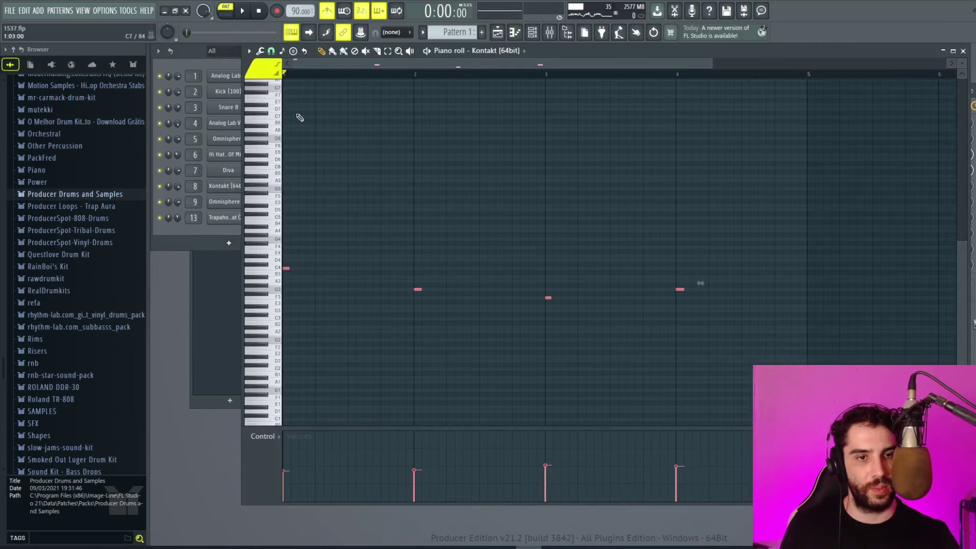
Lengthen the Kontakt bass notes with Quick legato and raise all their velocities to an even, higher level during playback.
click(261, 51)
click(282, 84)
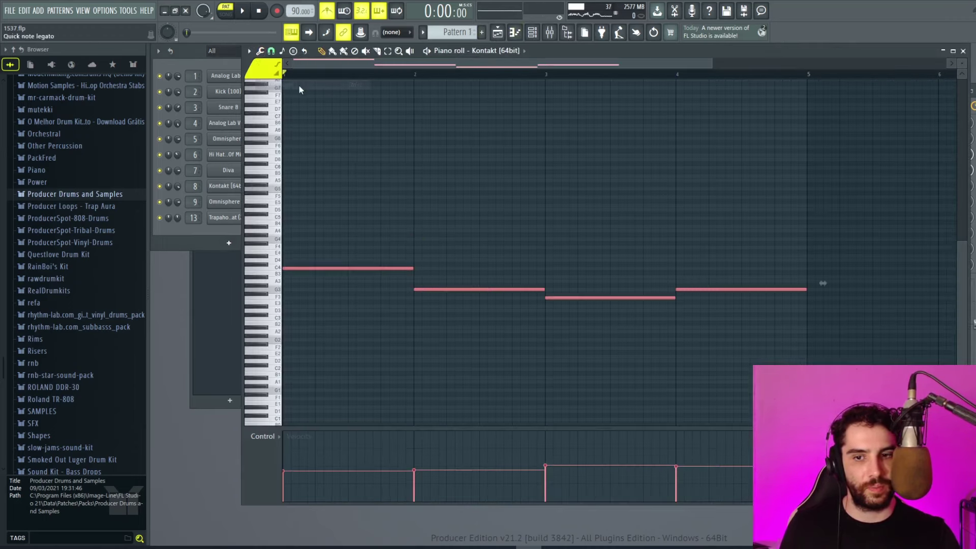
click(243, 16)
click(523, 207)
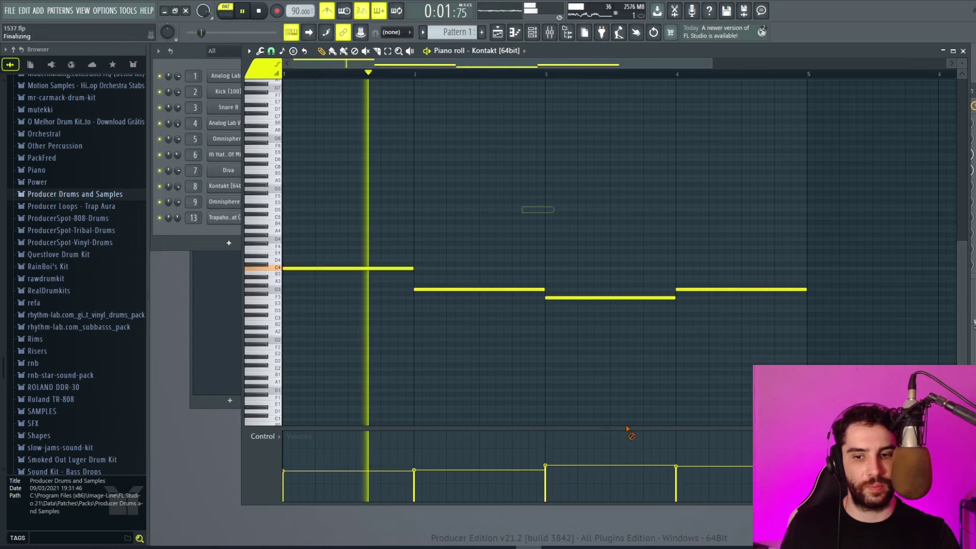
drag(681, 438, 283, 441)
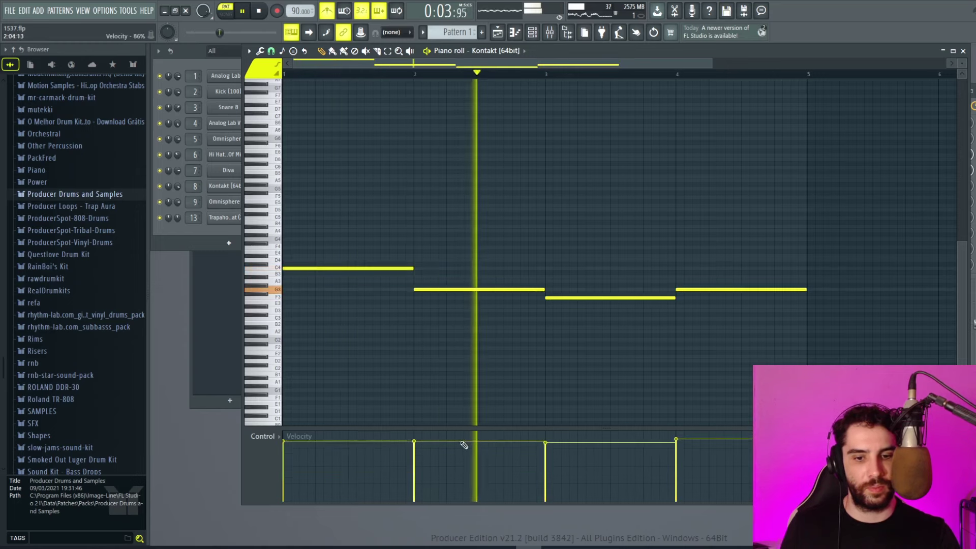
Place the Pattern 1 clip at bar 1 of Track 2 in the Playlist and play the arrangement in song mode.
click(498, 32)
key(space)
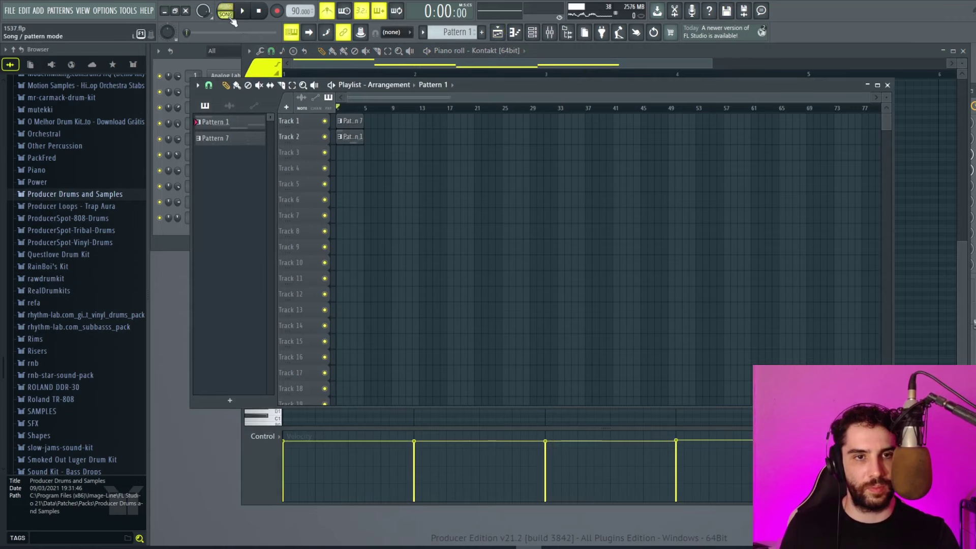
key(space)
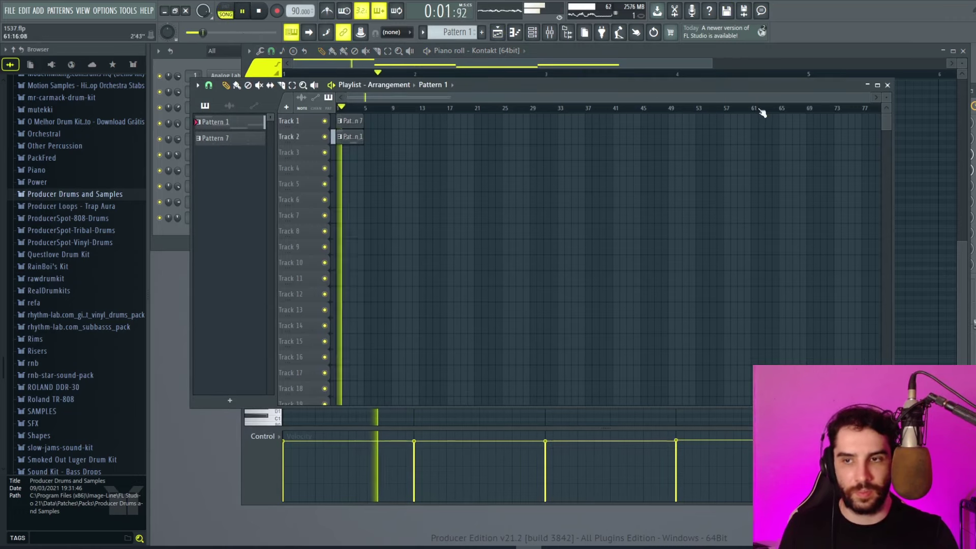
click(888, 86)
click(963, 50)
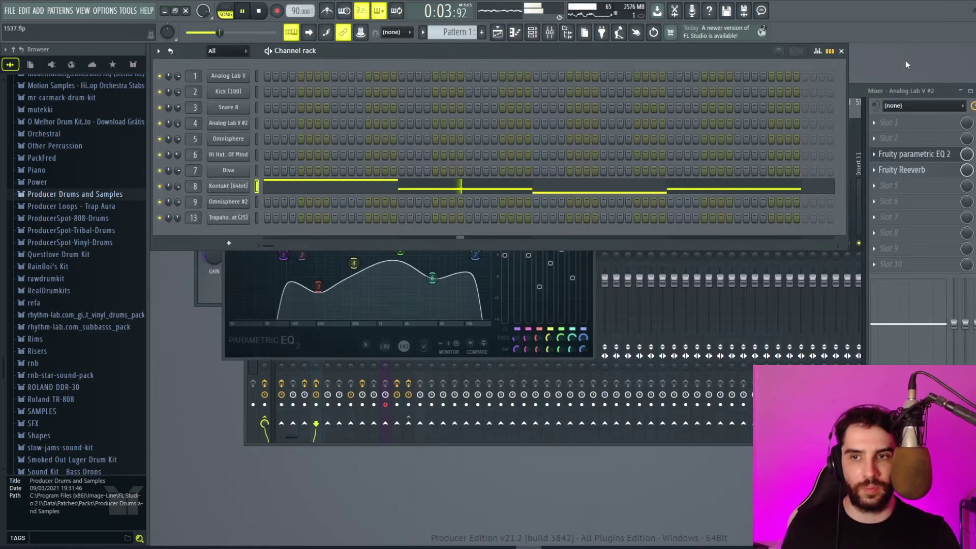
Lower the Omnisphere channel's volume to 56% while auditioning it over the looping song.
click(257, 143)
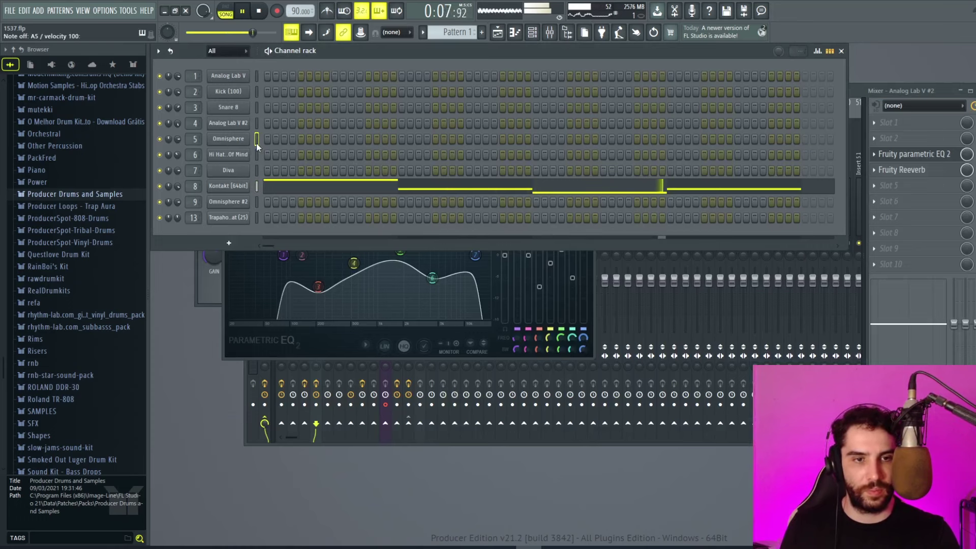
drag(177, 139, 178, 147)
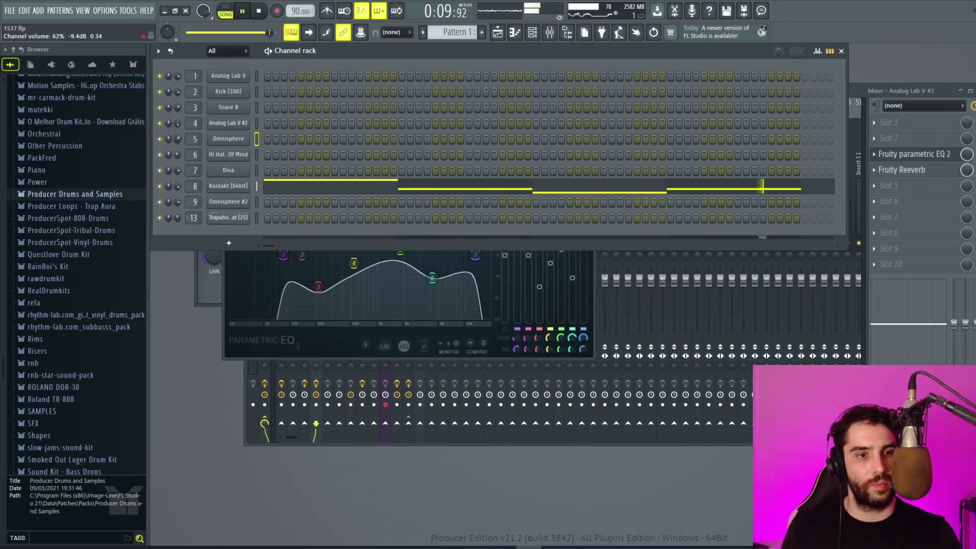
scroll(178, 143, down, 3)
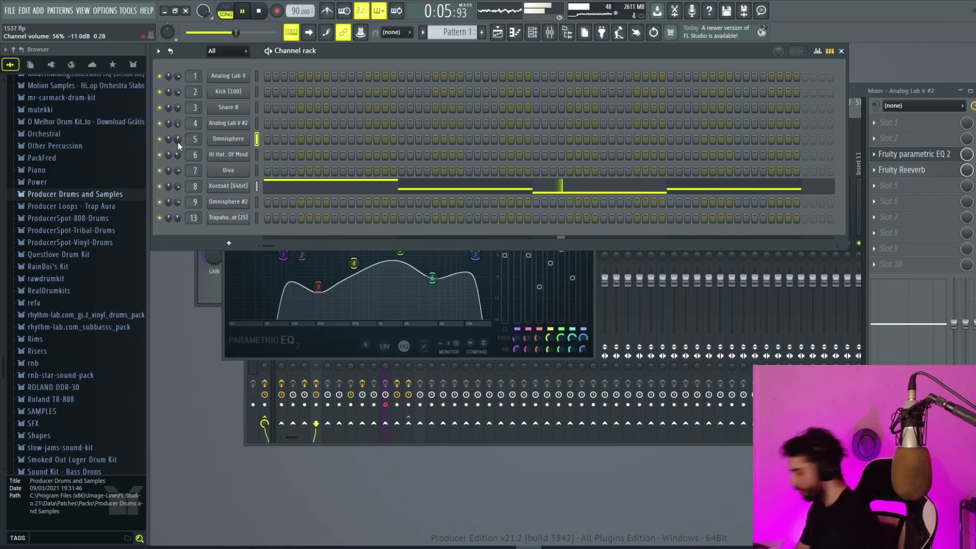
key(space)
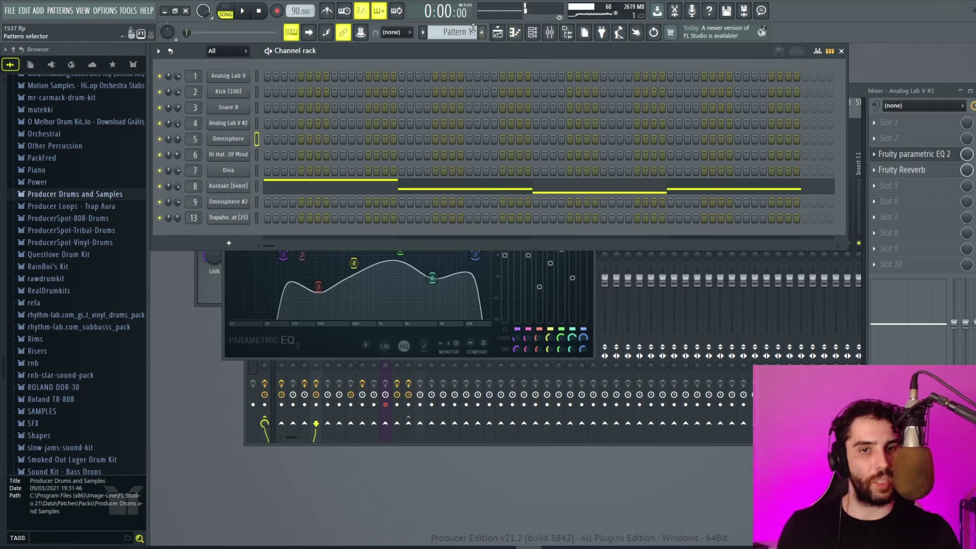
Copy the Pattern 7 chords from Analog Lab V into the Omnisphere channel of a new Pattern 2.
click(497, 33)
click(357, 119)
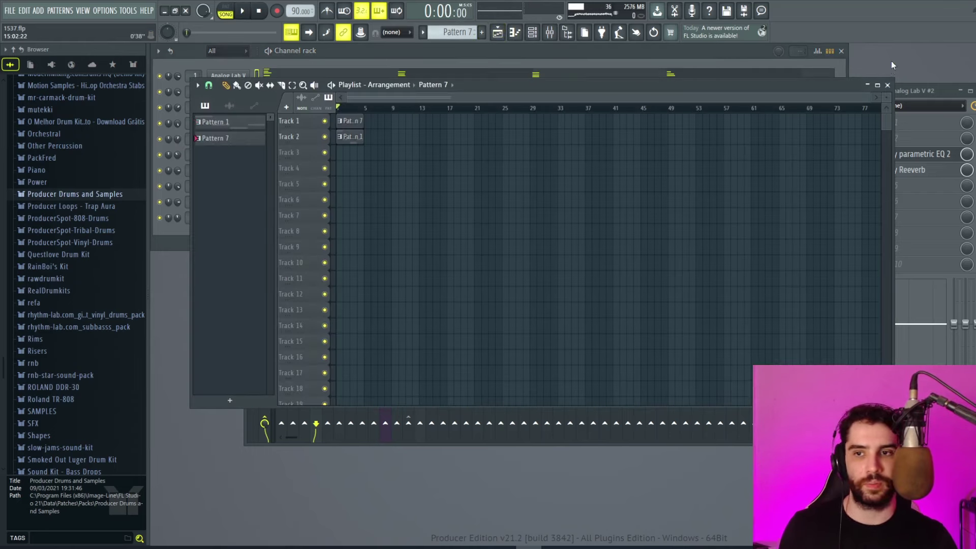
click(823, 63)
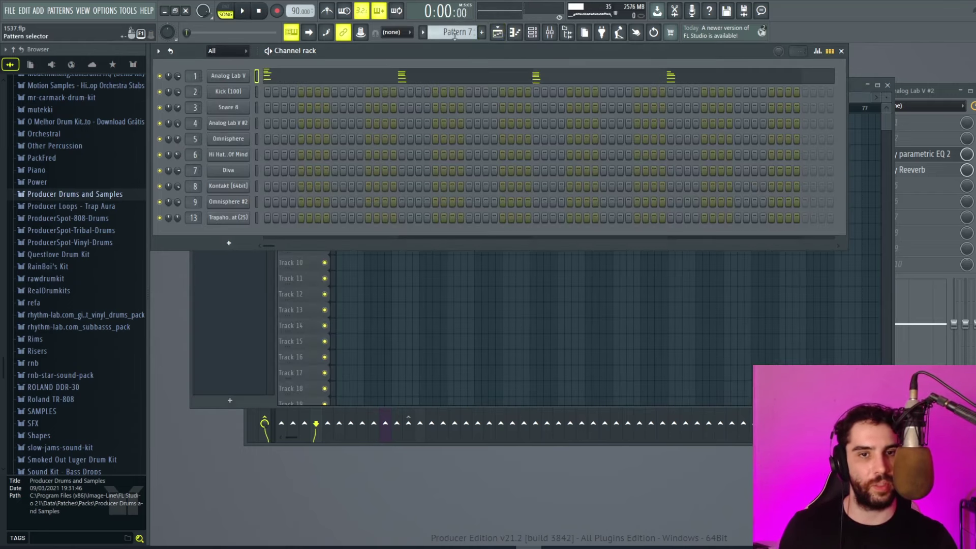
click(481, 32)
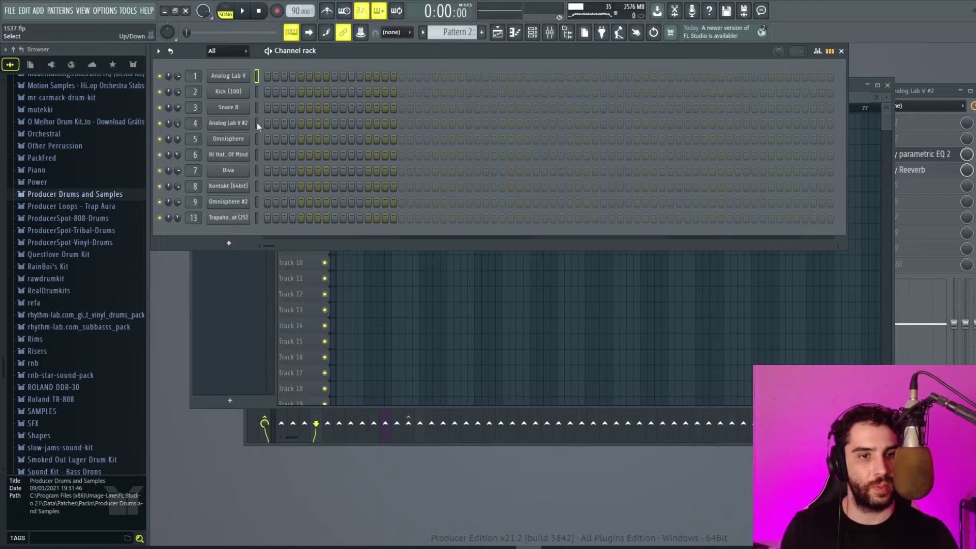
click(256, 143)
key(ctrl+v)
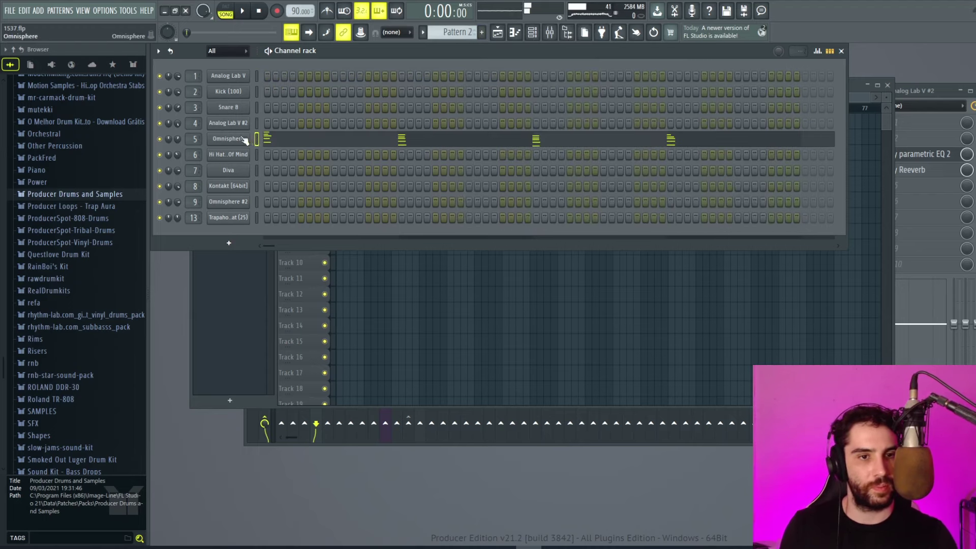
Extend the Omnisphere chords to full-bar lengths with Quick legato in the piano roll and play them back.
right_click(245, 140)
click(268, 138)
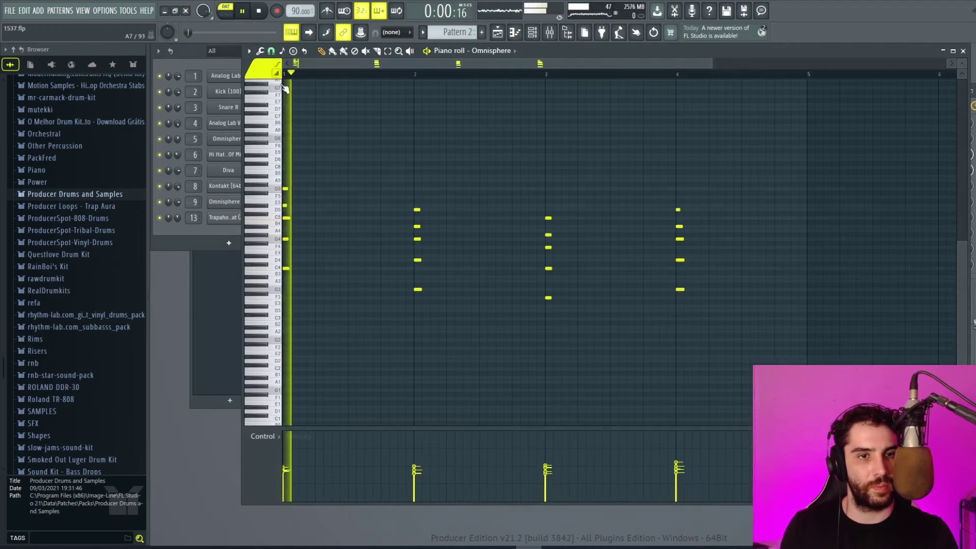
click(261, 53)
click(285, 81)
key(space)
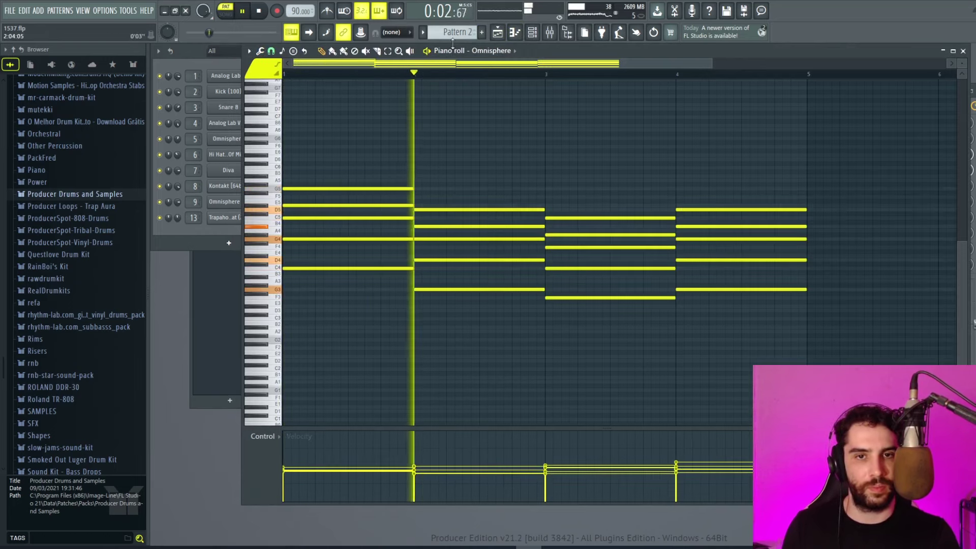
Place the Pattern 2 clip at bar 1 of Track 3 in the Playlist and return to the Omnisphere piano roll.
click(497, 35)
key(space)
click(341, 154)
key(space)
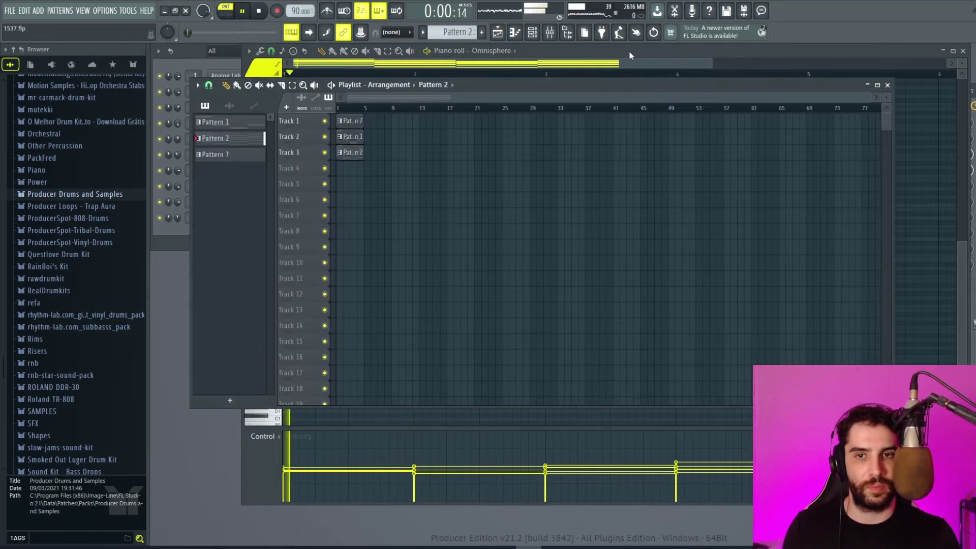
click(630, 55)
key(space)
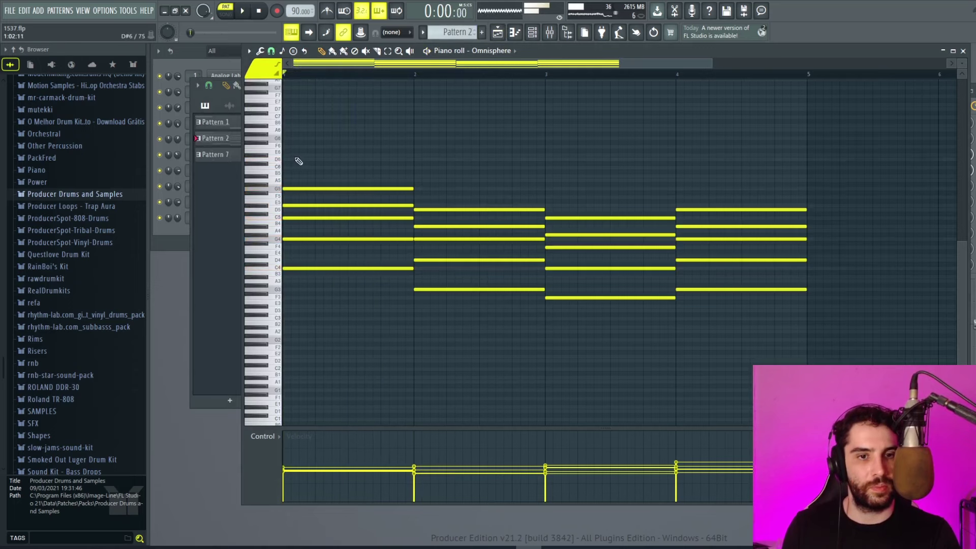
Add an A#5 note from the middle of bar 1 to just past bar 2 and lower its velocity to the chords' level.
click(272, 51)
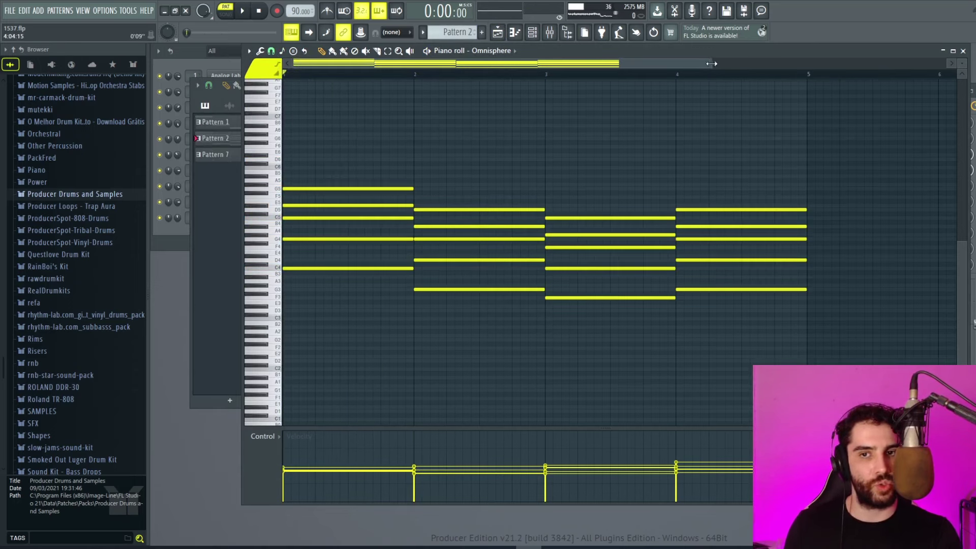
drag(712, 63, 587, 65)
key(space)
click(382, 175)
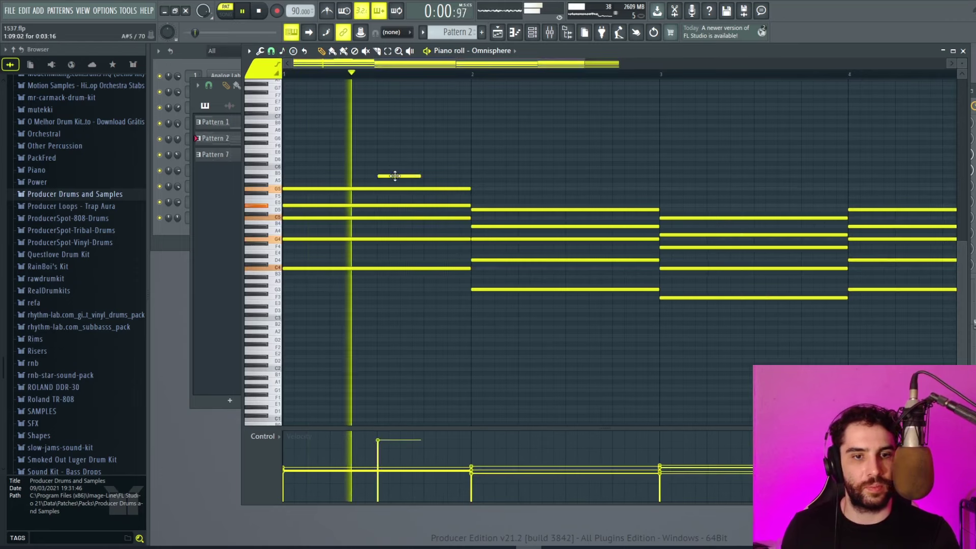
drag(419, 175, 503, 175)
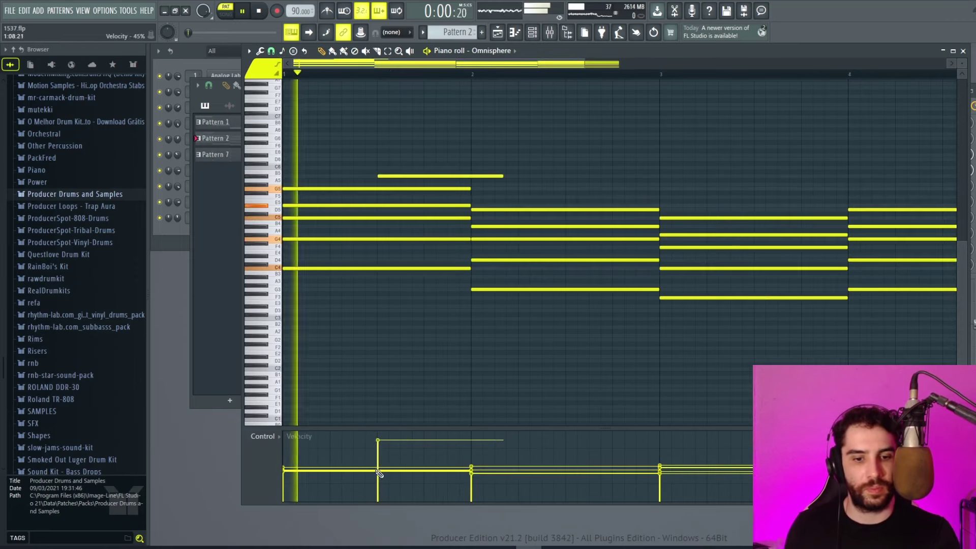
click(478, 138)
key(space)
right_click(492, 138)
key(space)
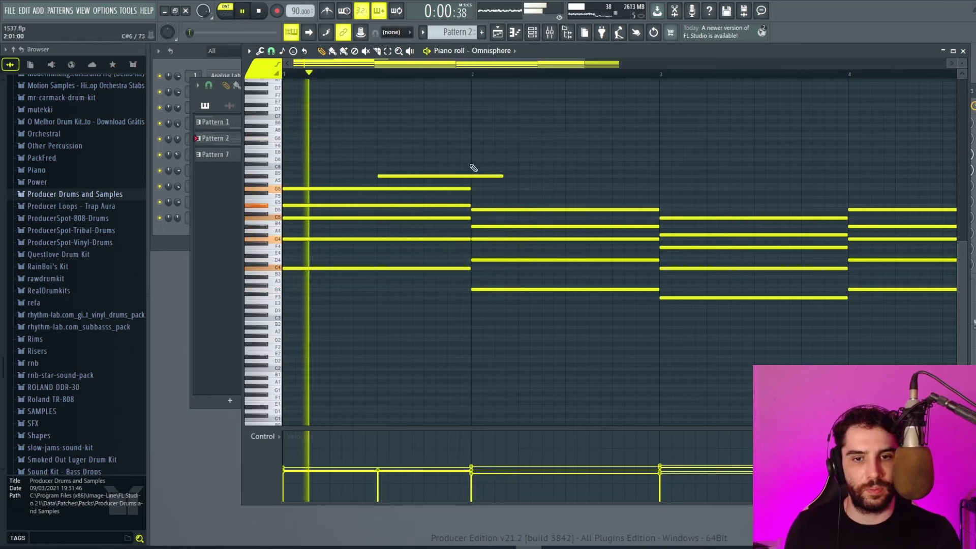
Add a C6 note midway through bar 2 and an overlapping G#5 note late in the bar, checking them in song playback.
click(226, 11)
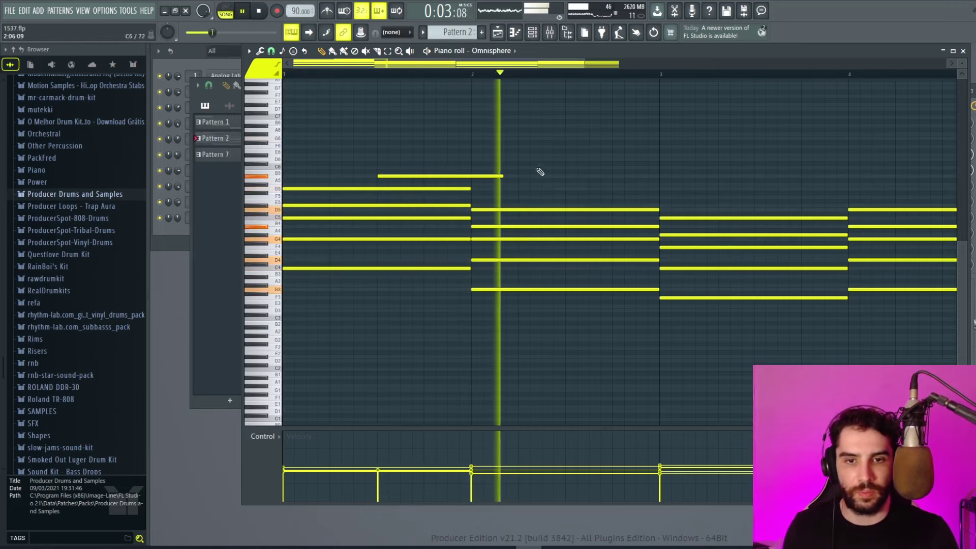
click(568, 168)
click(615, 180)
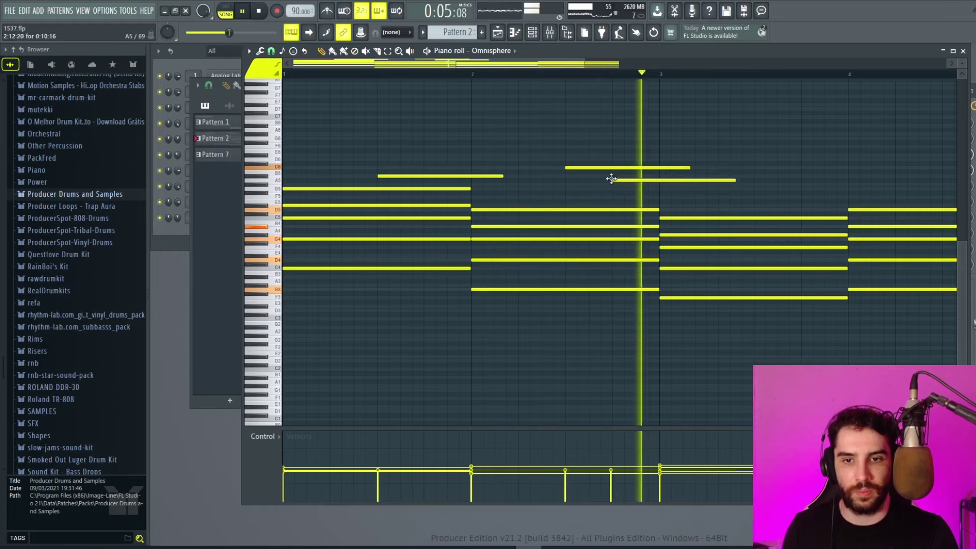
key(space)
key(space)
drag(621, 180, 620, 185)
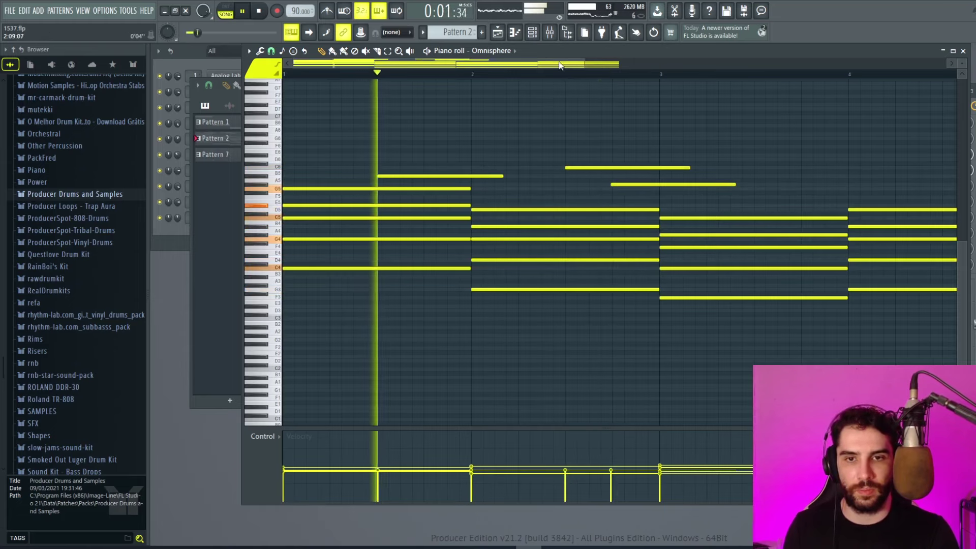
drag(561, 63, 604, 64)
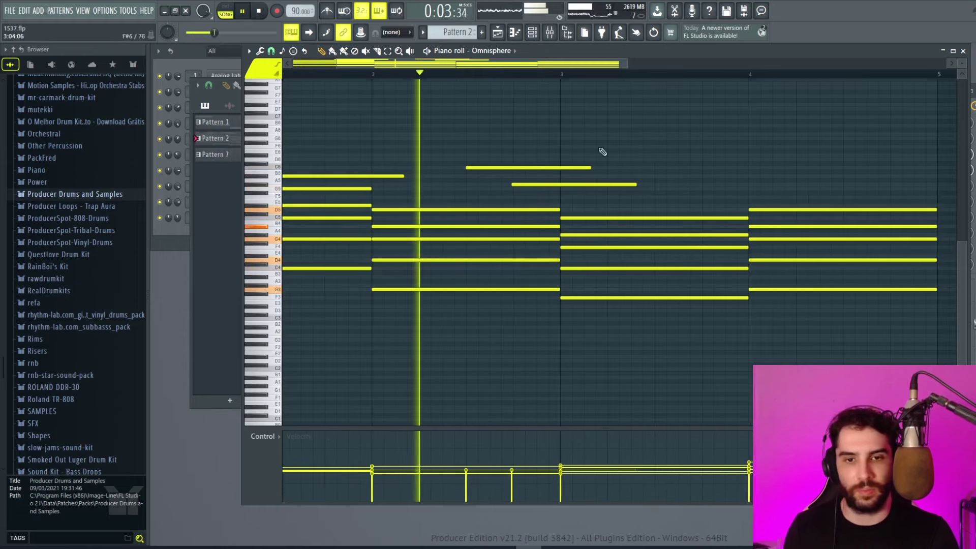
key(space)
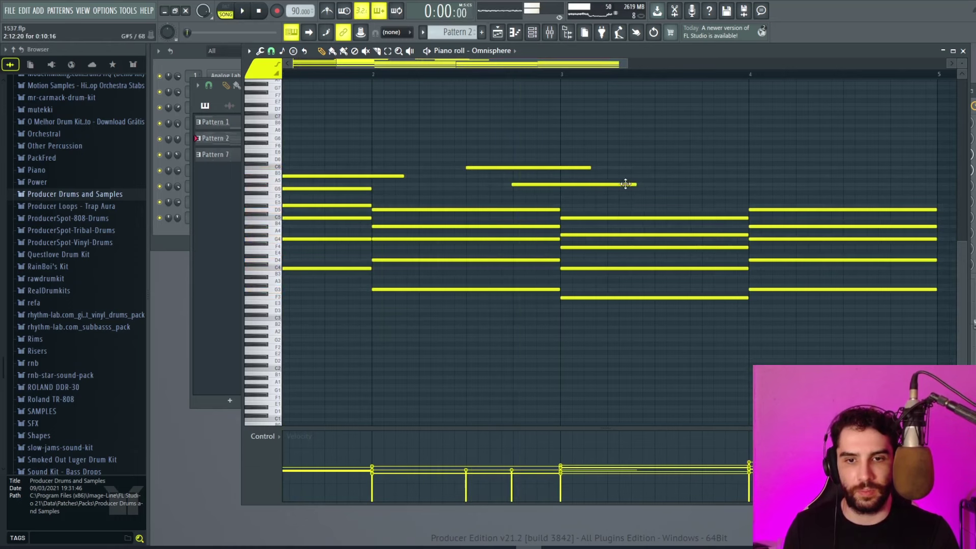
Raise the late bar 2 G#5 note to A#5 and add a G#5 note at the start of bar 3, checking them in playback.
drag(625, 184, 626, 174)
key(space)
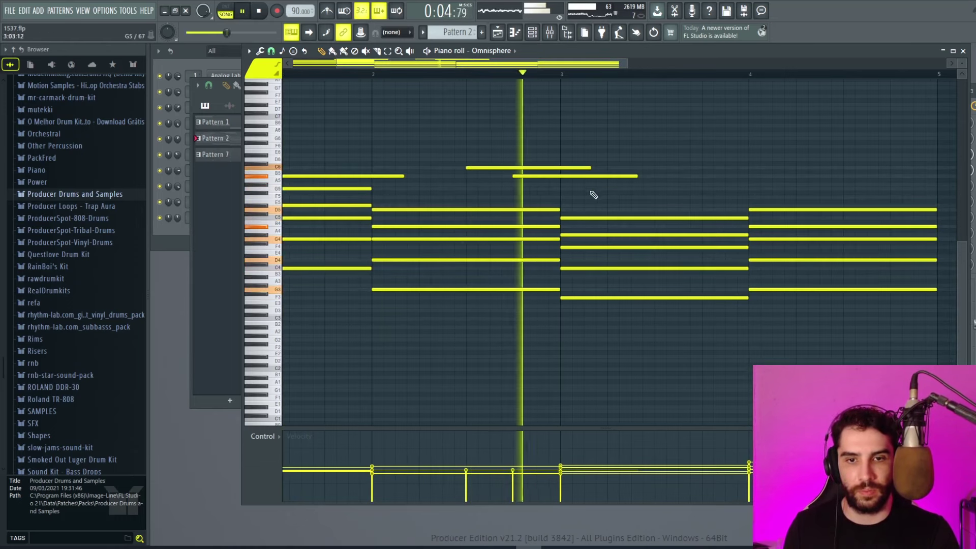
key(space)
click(563, 184)
key(space)
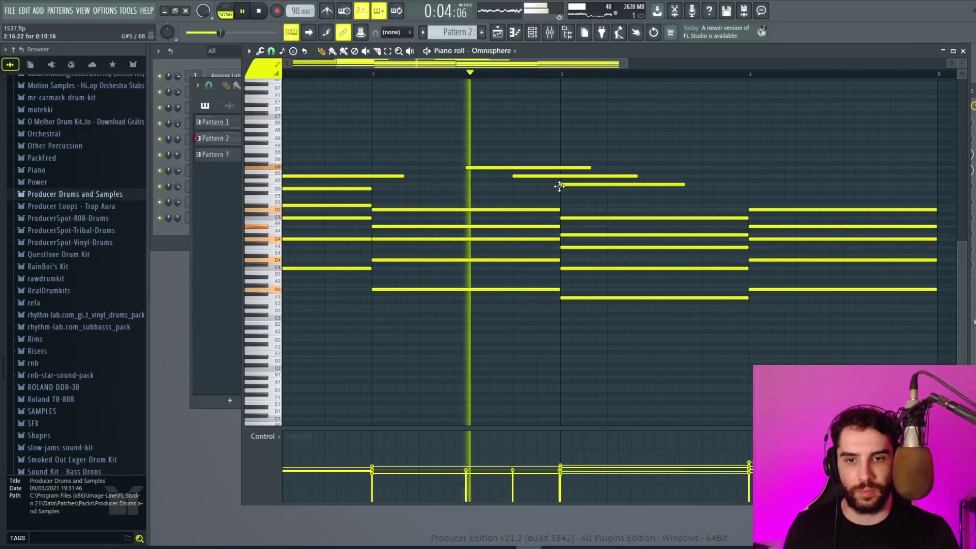
Add a G5 note at the start of bar 4 and a short D6 note on its last beat, ending near bar 5.
drag(522, 64, 564, 65)
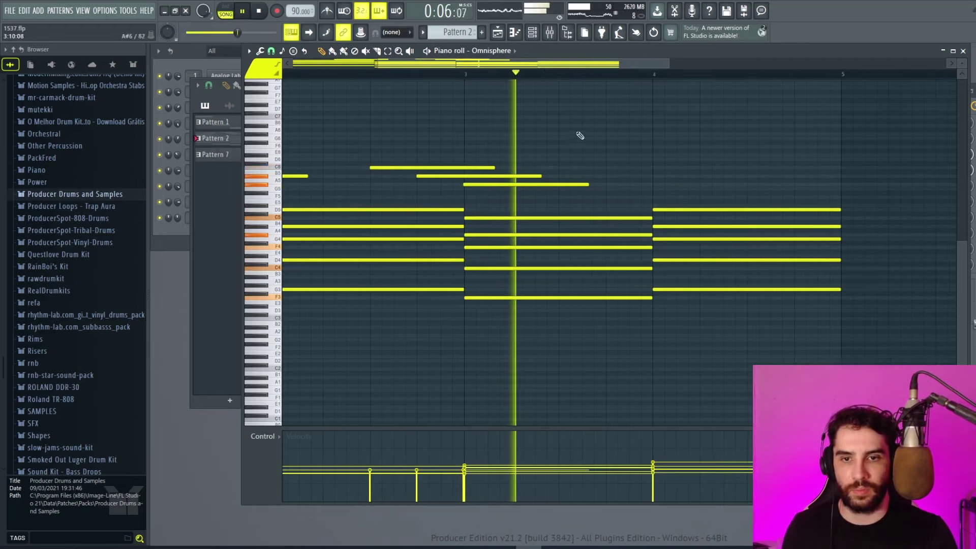
click(655, 188)
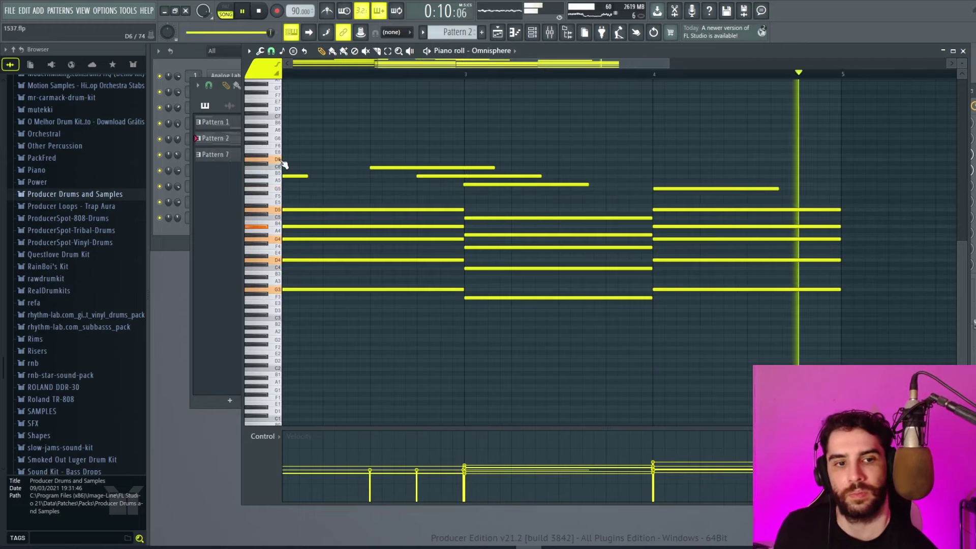
click(796, 160)
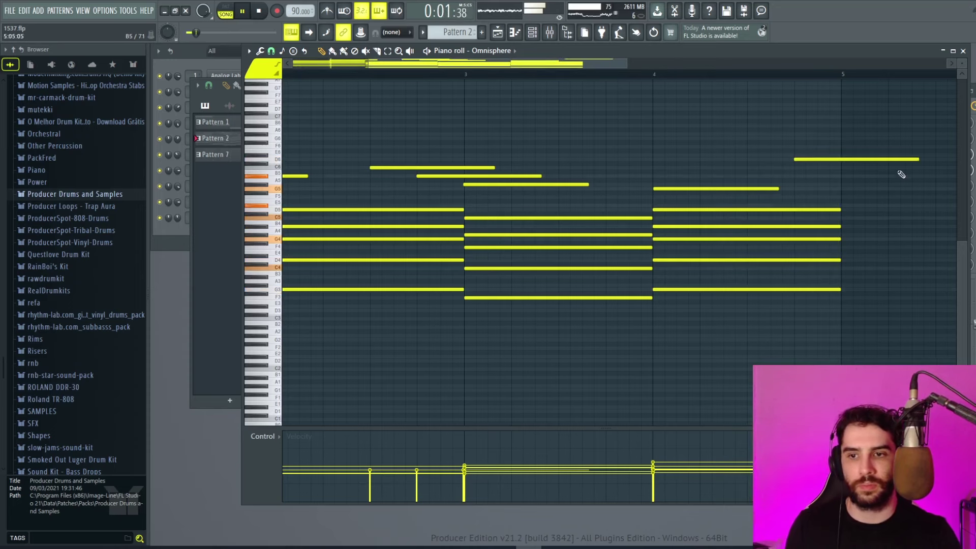
drag(915, 159, 837, 160)
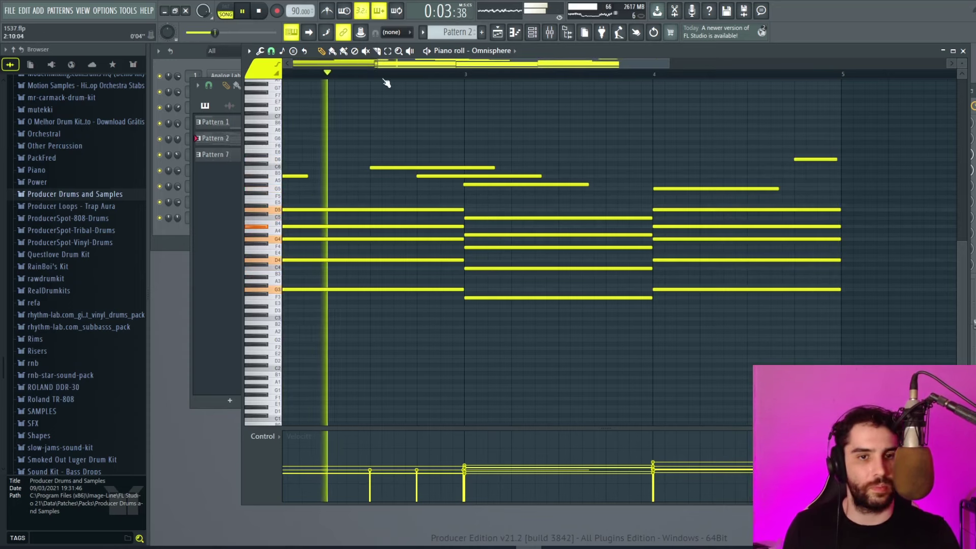
Save the project and quantize the Omnisphere notes with the default quantizer settings.
drag(375, 64, 288, 64)
key(ctrl+s)
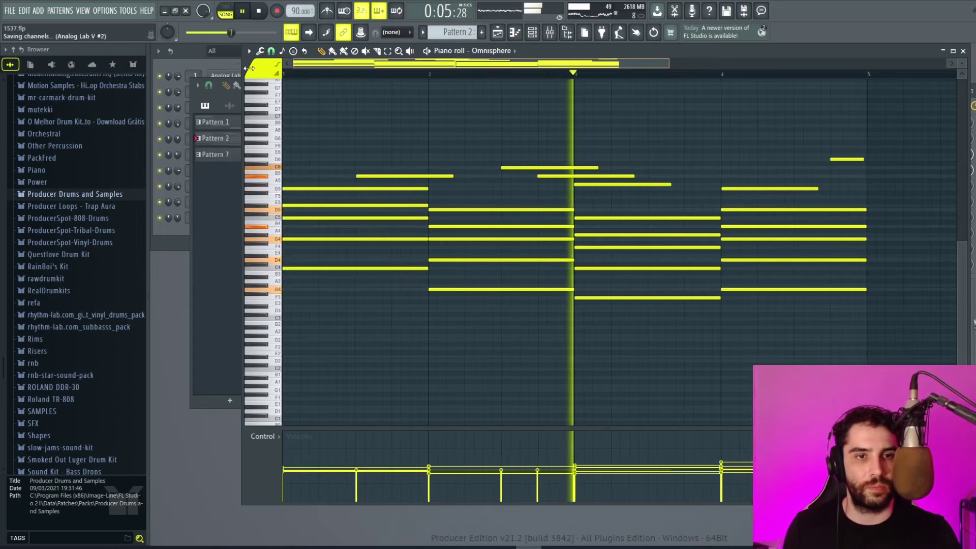
click(266, 55)
click(280, 126)
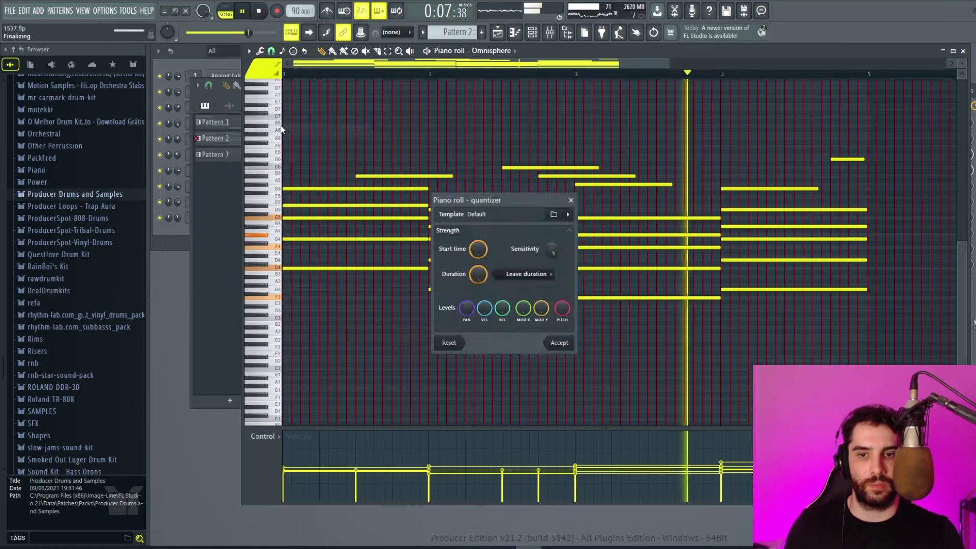
key(Return)
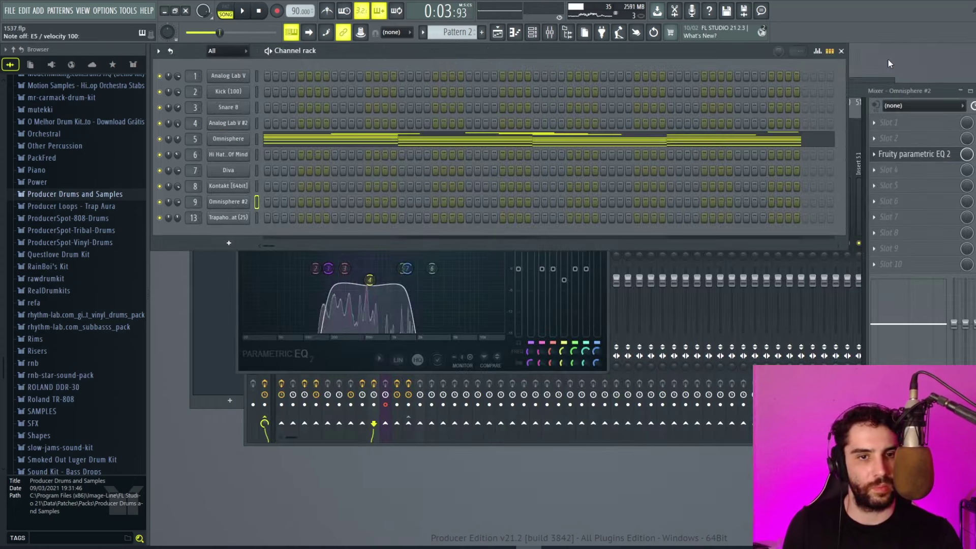
Copy the Pattern 7 chords into a new Pattern 3 on the Omnisphere #2 channel and open them in the piano roll.
scroll(471, 33, up, 1)
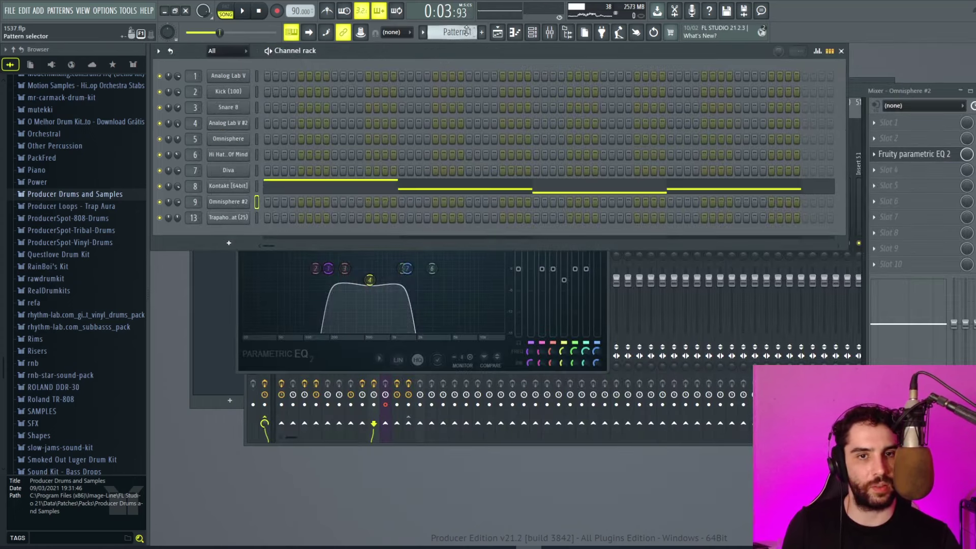
scroll(466, 30, down, 2)
scroll(464, 28, up, 2)
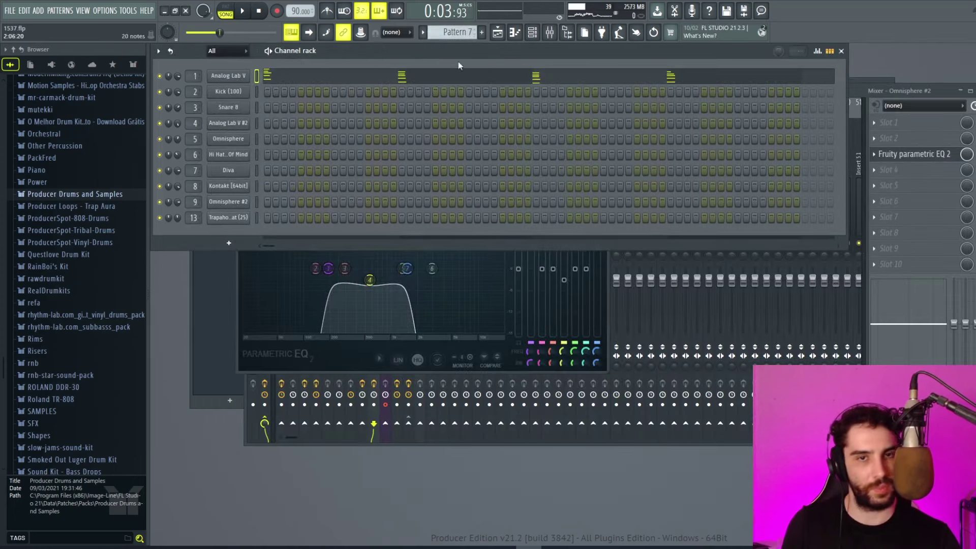
click(482, 33)
key(Return)
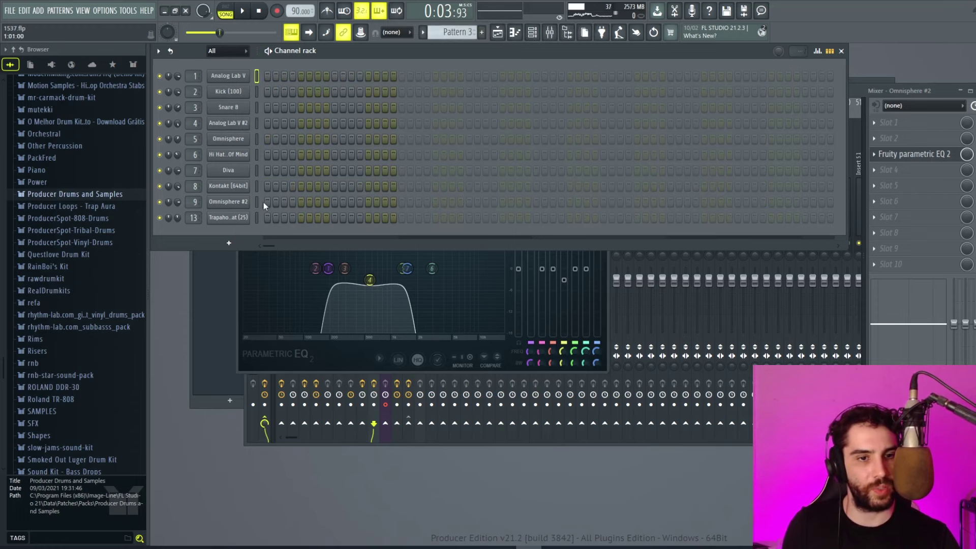
key(ctrl+v)
click(298, 206)
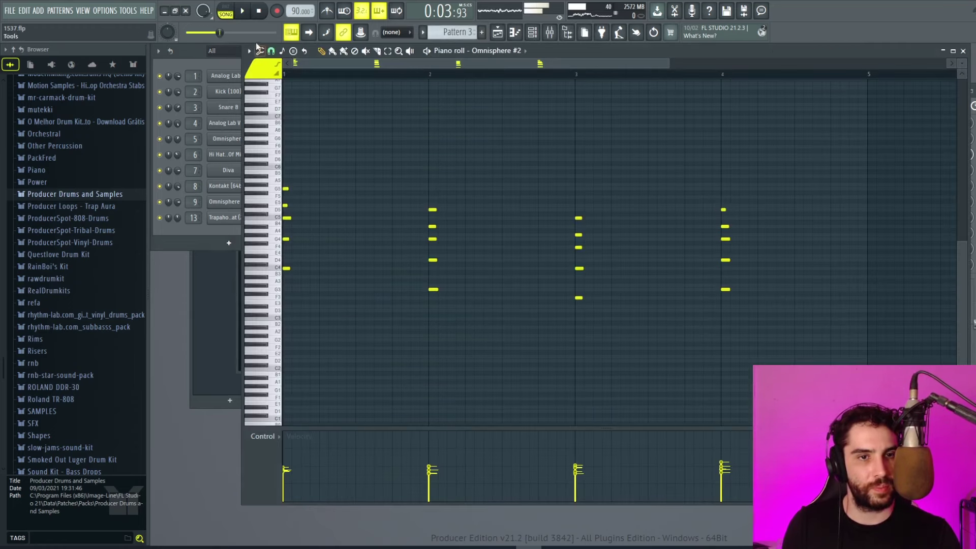
Extend the Omnisphere #2 chords to full-bar lengths with Quick legato and raise their velocities to a nearly even high level.
click(260, 51)
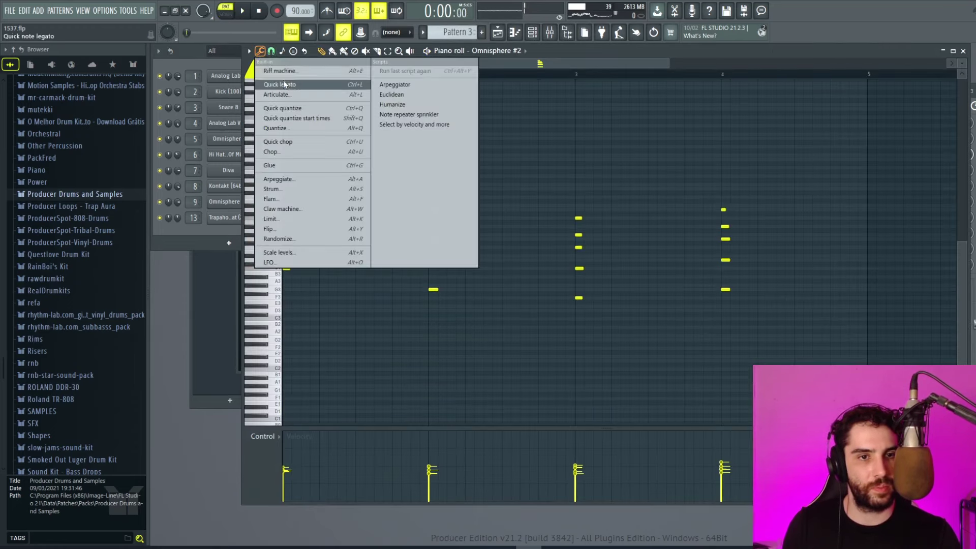
click(283, 80)
key(space)
drag(739, 461, 287, 451)
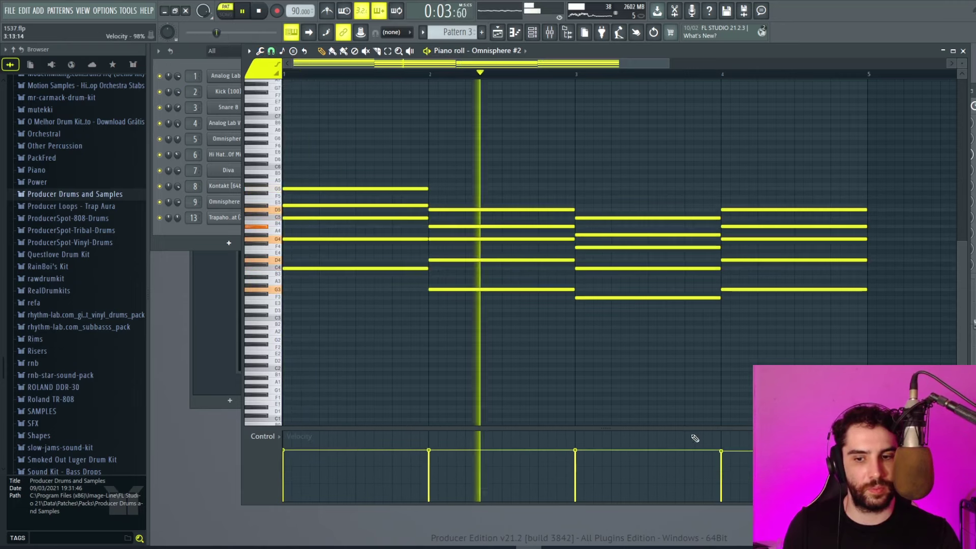
mouse_move(725, 446)
mouse_down()
mouse_move(289, 443)
mouse_move(757, 440)
mouse_move(340, 442)
mouse_up()
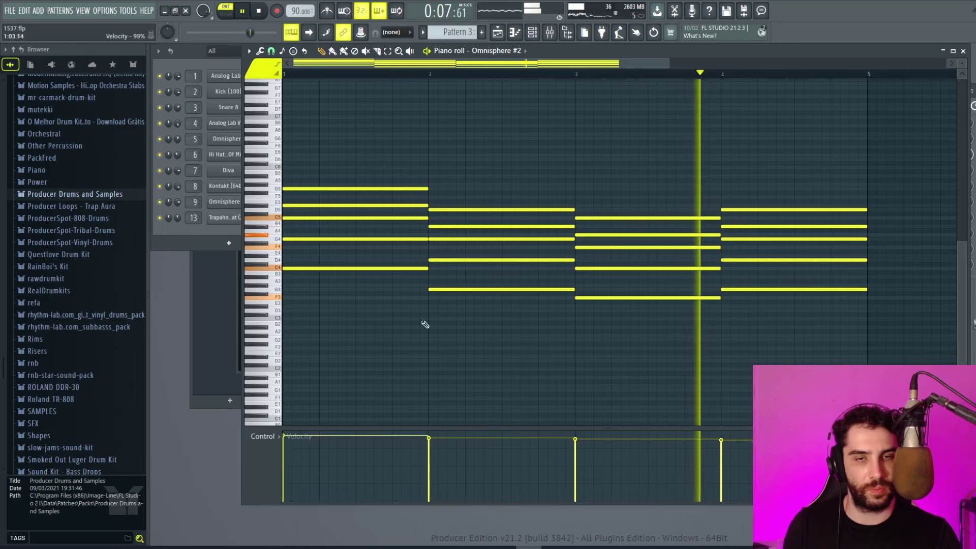
Place the Pattern 3 clip at bar 1 of Track 4 in the Playlist and audition the layered arrangement.
click(498, 32)
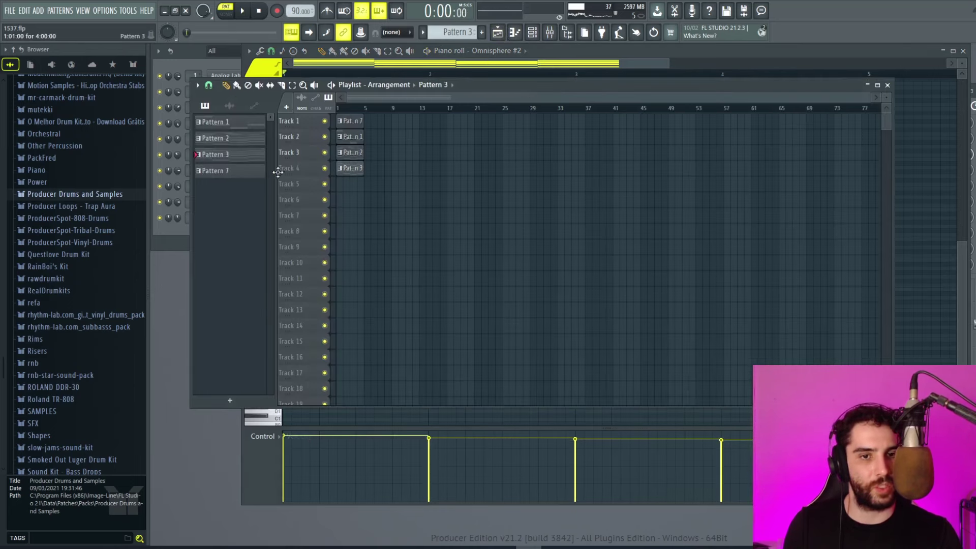
drag(869, 102, 625, 102)
drag(886, 97, 885, 99)
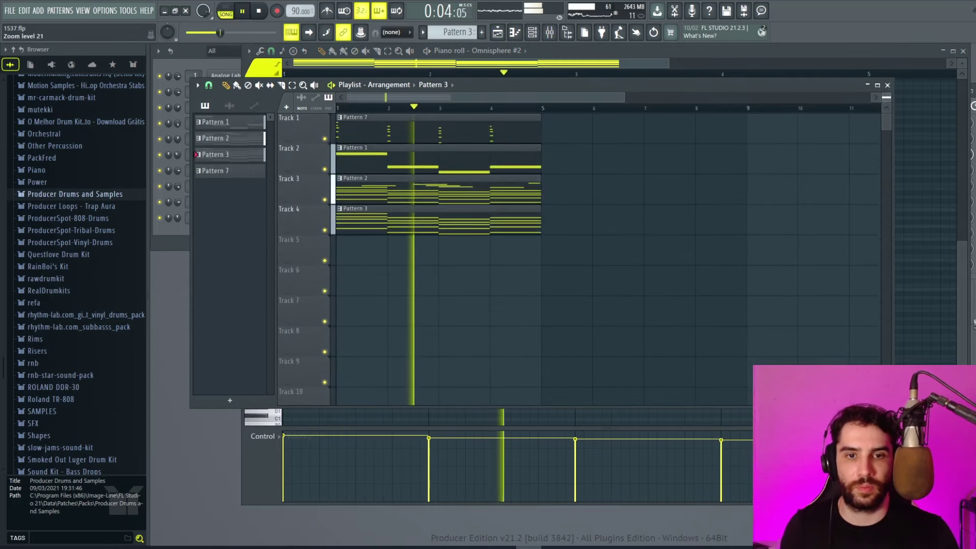
click(887, 85)
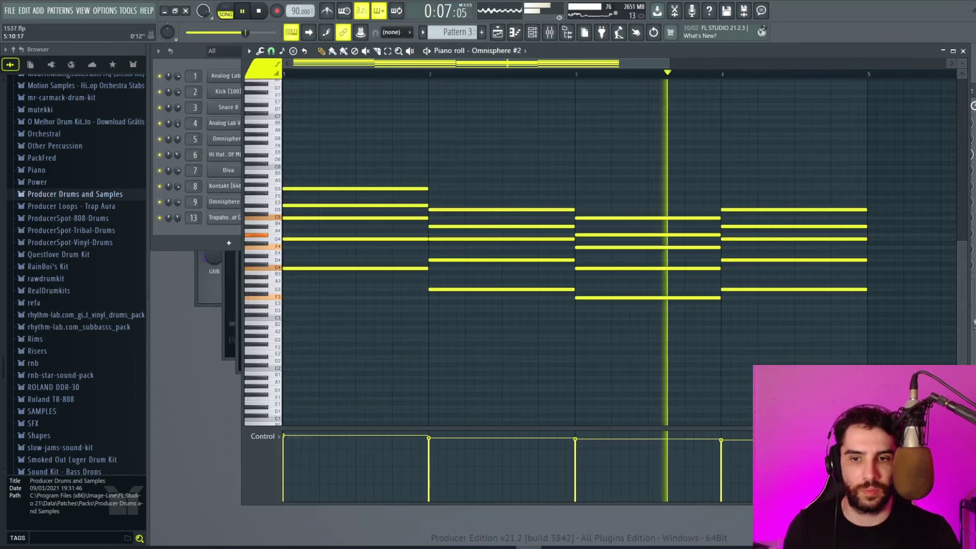
key(F6)
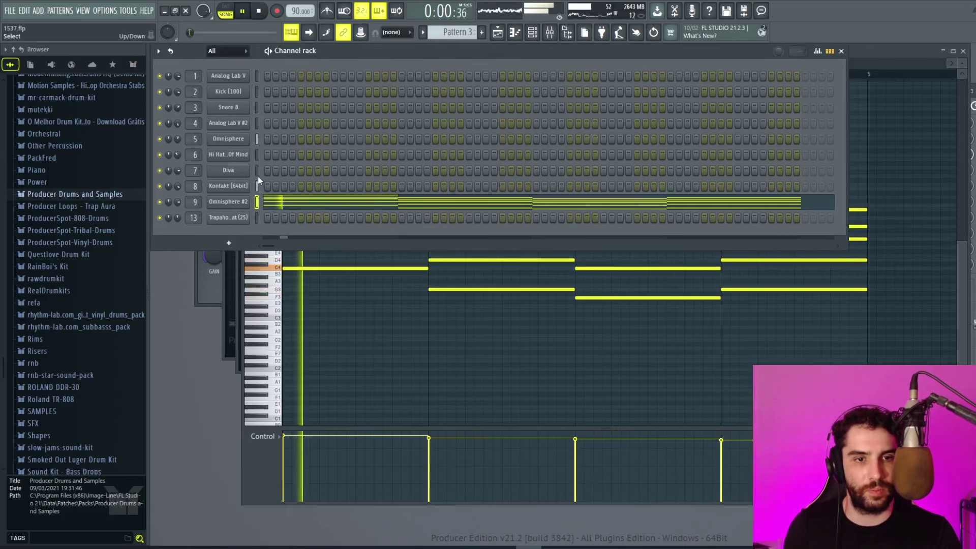
key(F5)
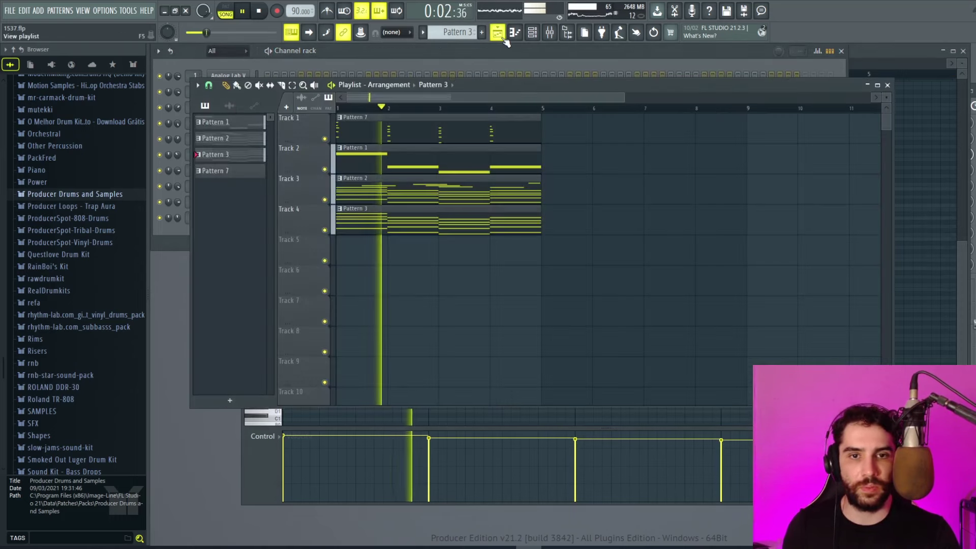
click(293, 85)
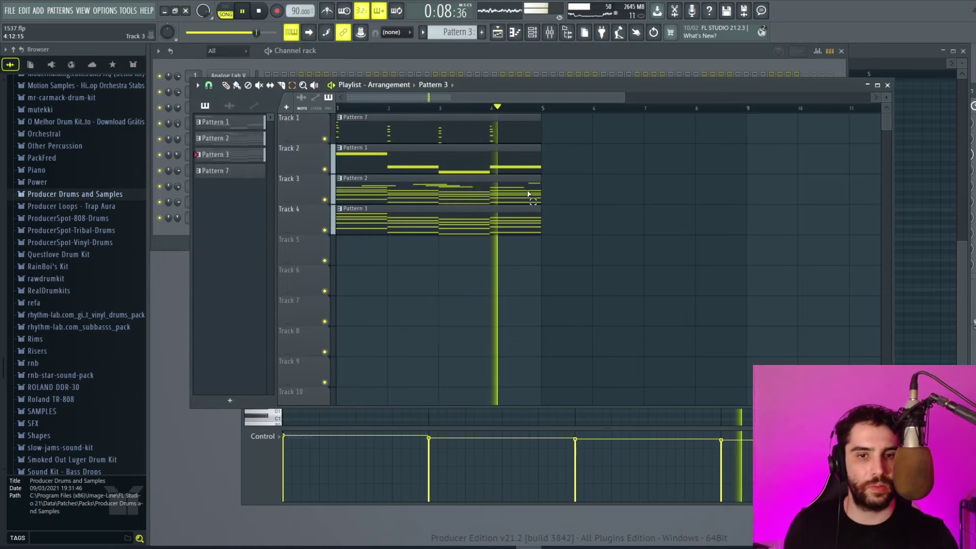
Record a four-bar take through the REC mixer track into the Playlist as an audio clip on Track 5.
click(550, 32)
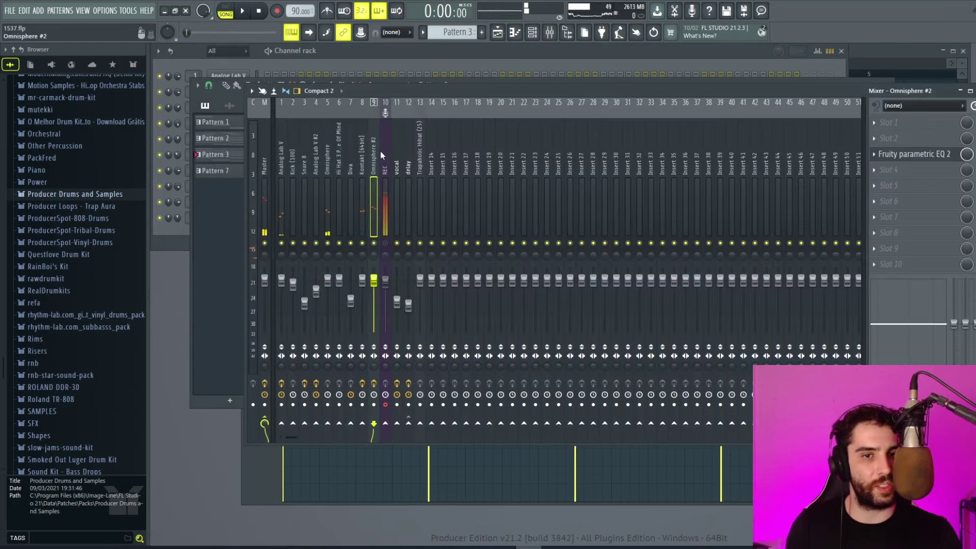
click(386, 157)
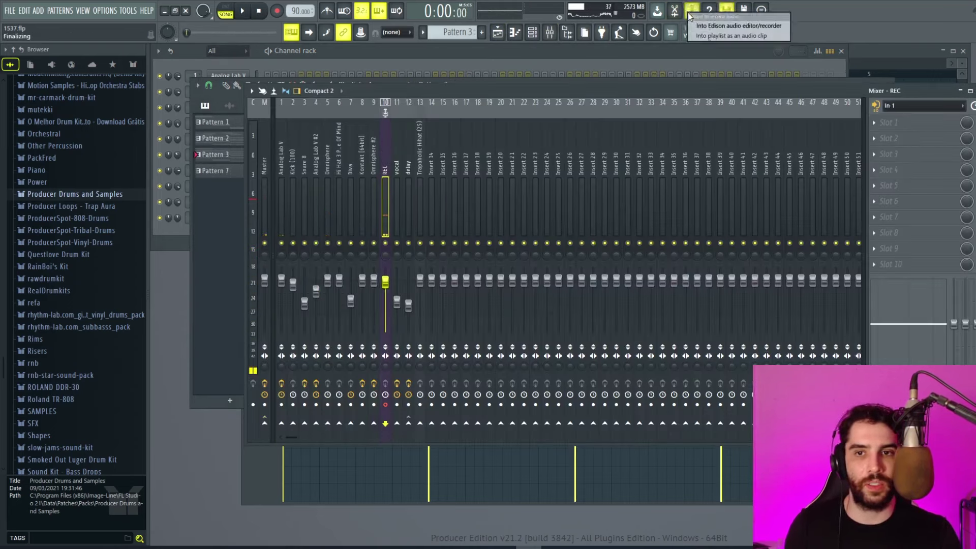
key(space)
key(F5)
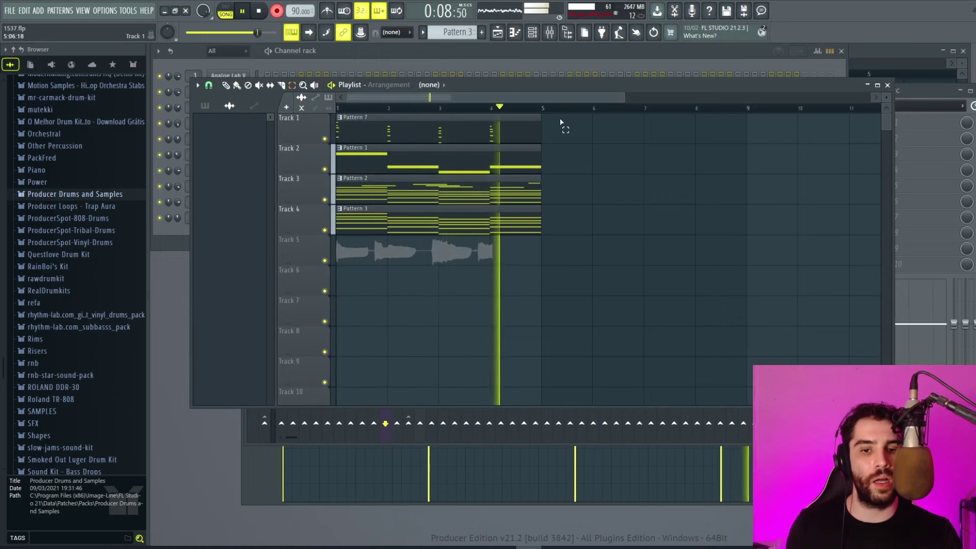
click(279, 13)
Route the recorded audio clip's channel to the vocal mixer track, insert 11.
key(F6)
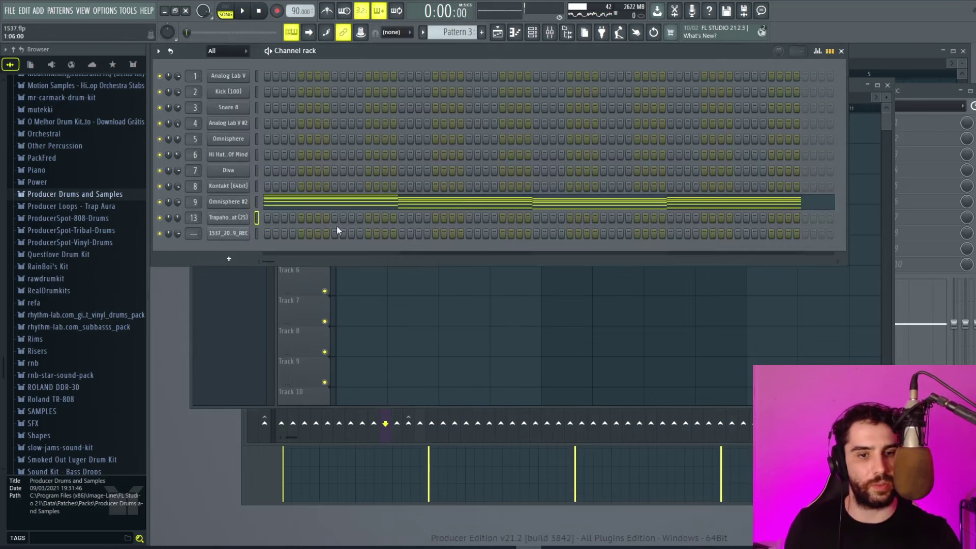
click(913, 91)
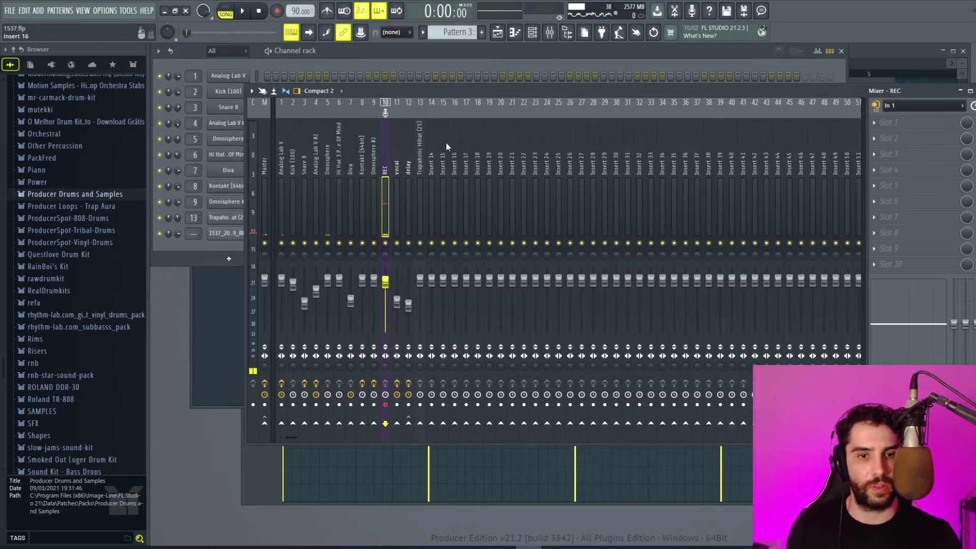
click(396, 168)
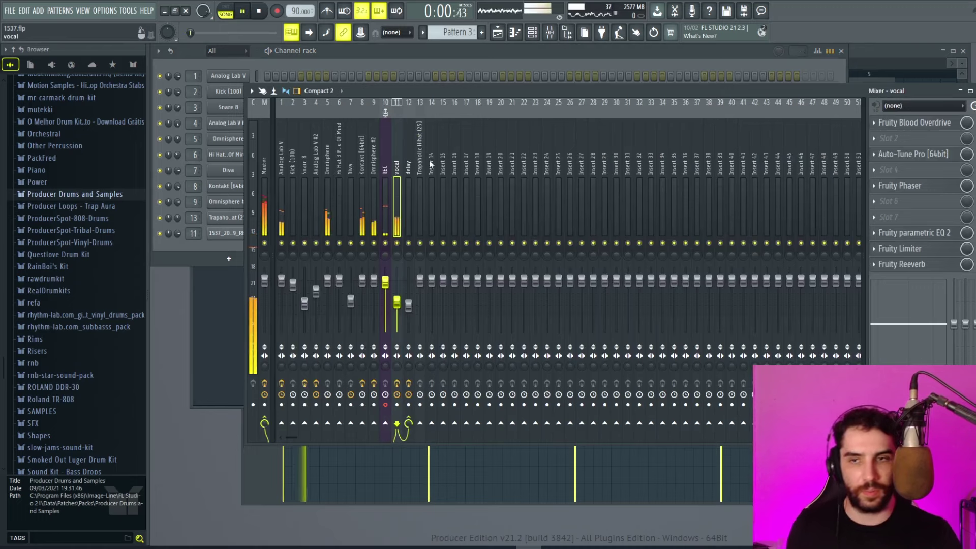
Set the recorded clip's time stretching mode to Stretch Pro and lower its formant to about -700 cents.
key(F6)
click(243, 234)
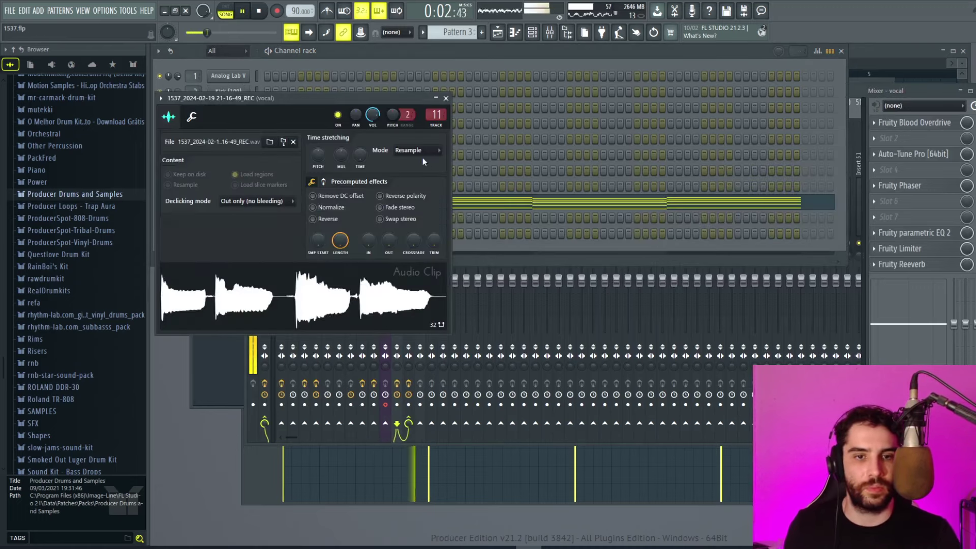
click(417, 150)
click(420, 190)
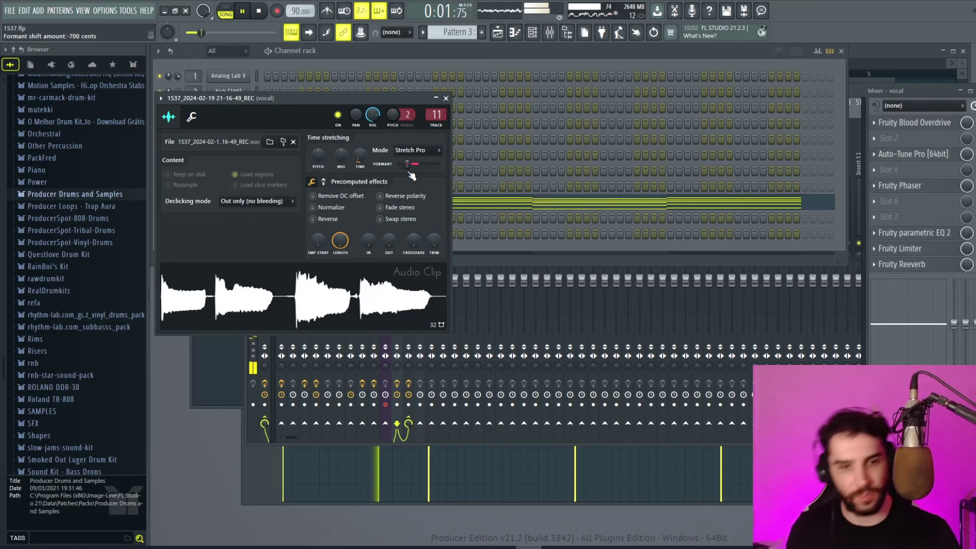
drag(304, 98, 482, 98)
click(622, 98)
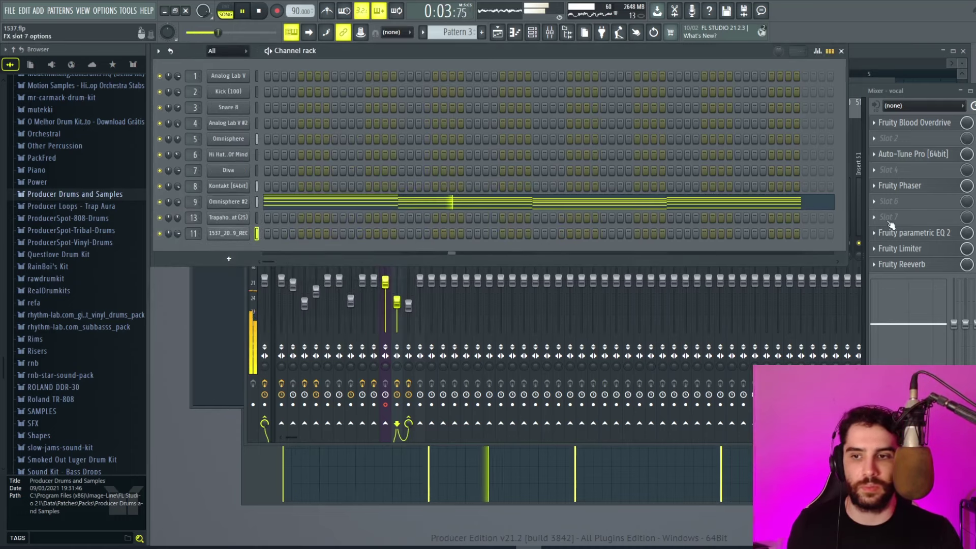
Adjust the filter bands in the vocal track's Fruity parametric EQ 2.
click(914, 234)
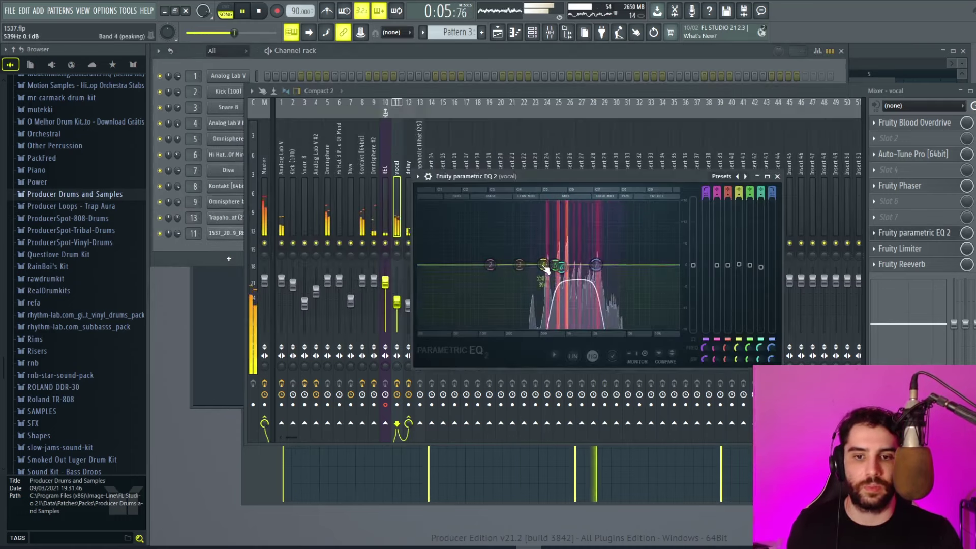
drag(555, 266, 598, 265)
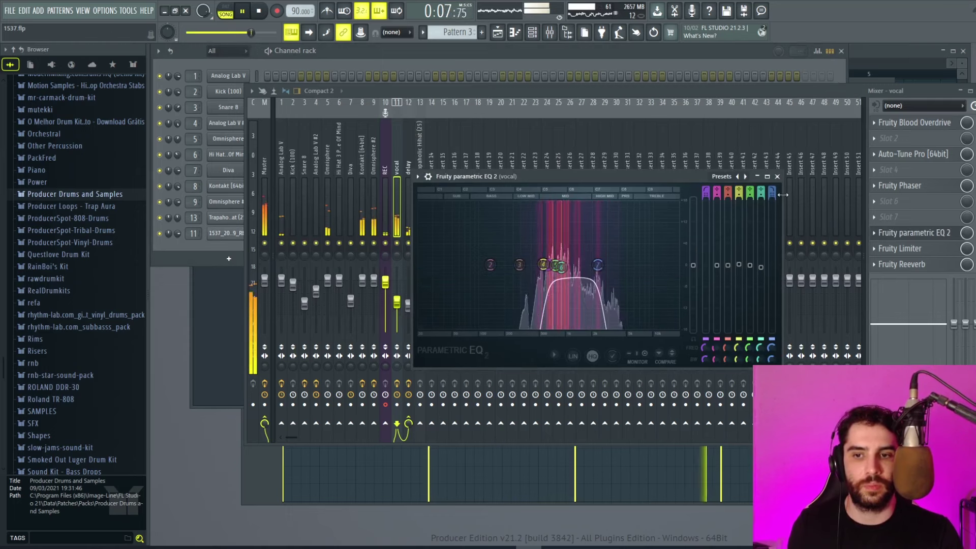
click(777, 177)
Raise the delay mixer track's volume slightly above the vocal track's level and return to the Playlist.
click(409, 299)
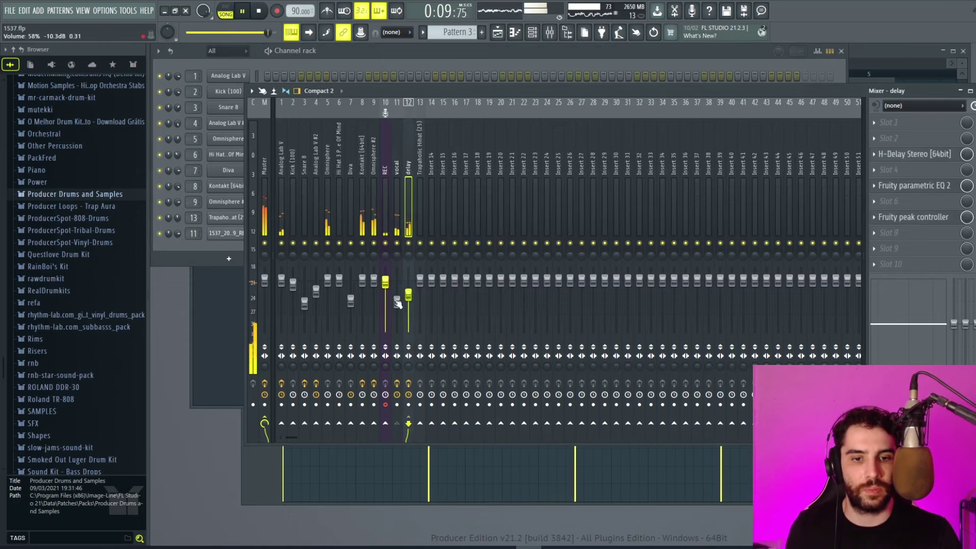
click(397, 303)
click(503, 37)
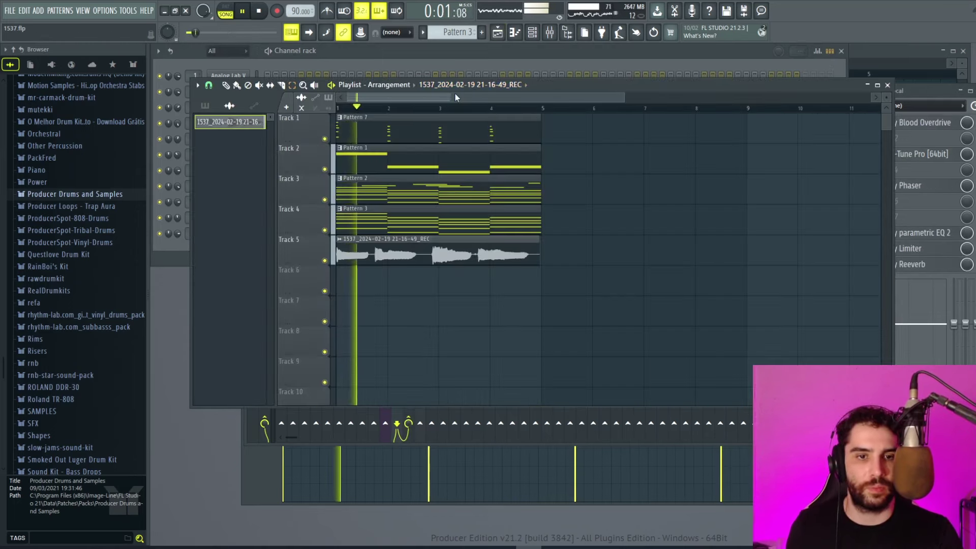
Time-stretch the recorded vocal clip on Track 5 shorter so it ends just before bar 4, and play it back.
key(space)
drag(622, 98, 457, 98)
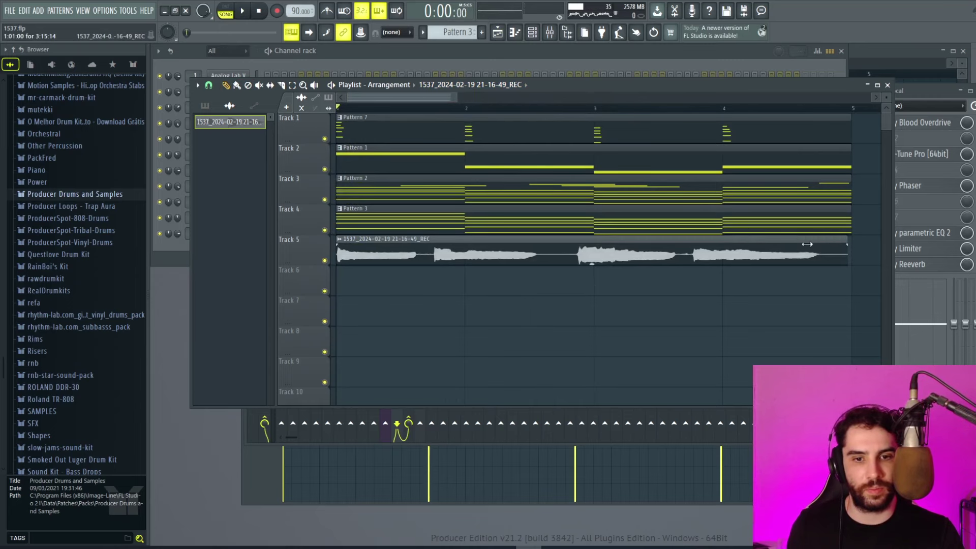
drag(807, 244, 718, 246)
key(space)
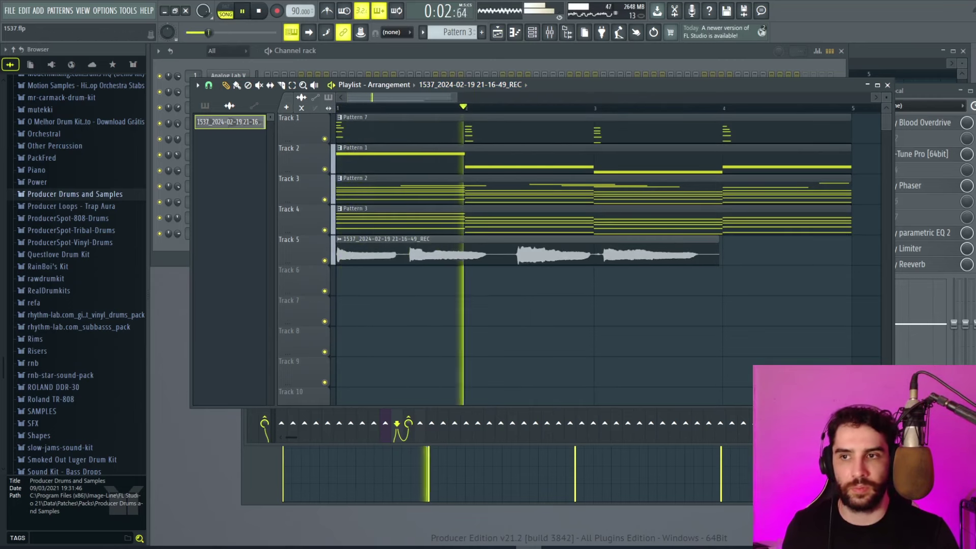
Examine the recorded vocal clip's channel settings, including its formant shift, during playback.
key(F6)
key(space)
click(247, 234)
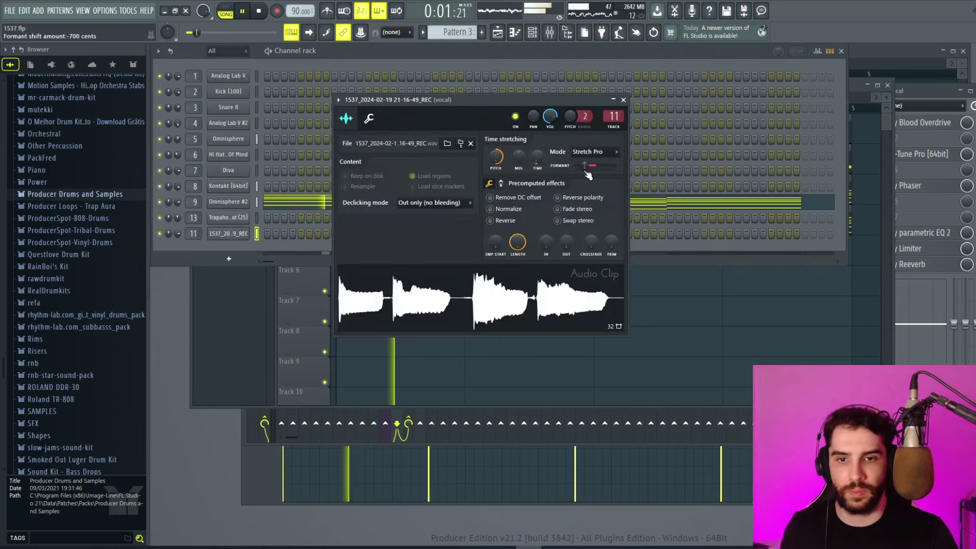
click(624, 100)
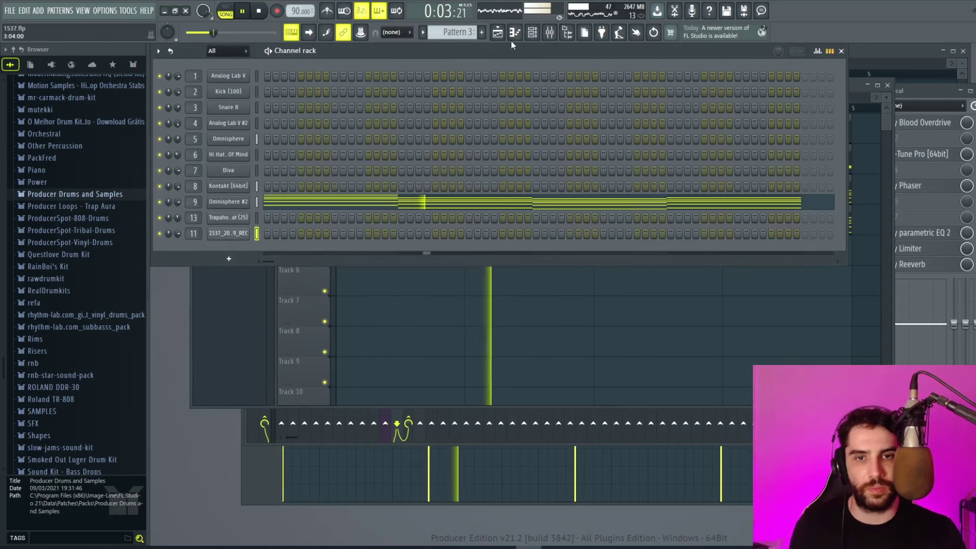
Set the Playlist snap to none and slice the vocal clip between its second and third phrases.
key(F5)
click(209, 86)
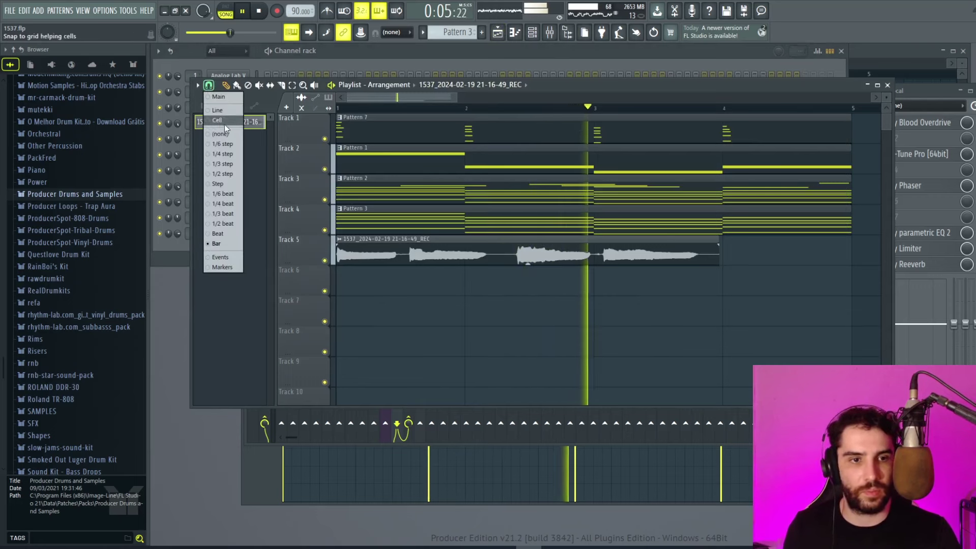
click(224, 134)
click(282, 86)
key(space)
key(space)
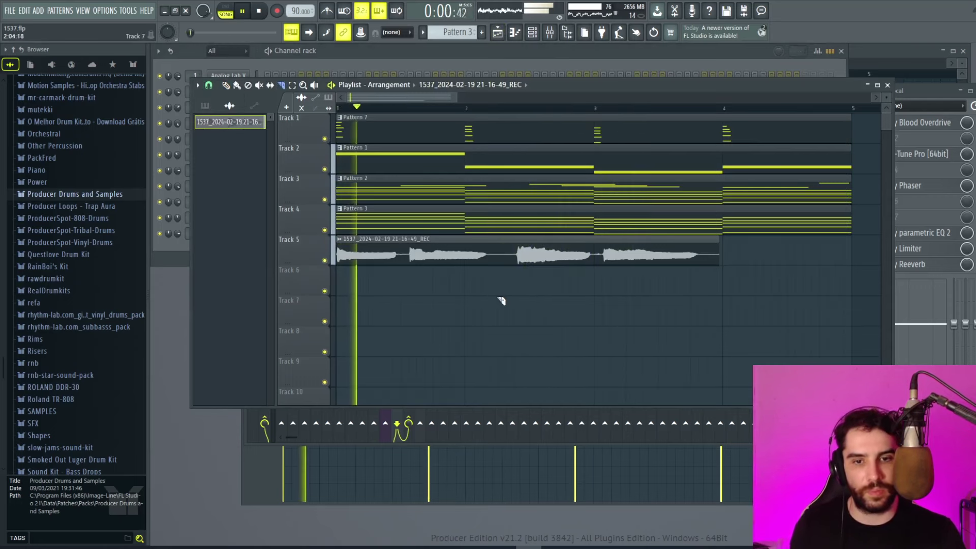
drag(501, 299, 501, 233)
click(226, 86)
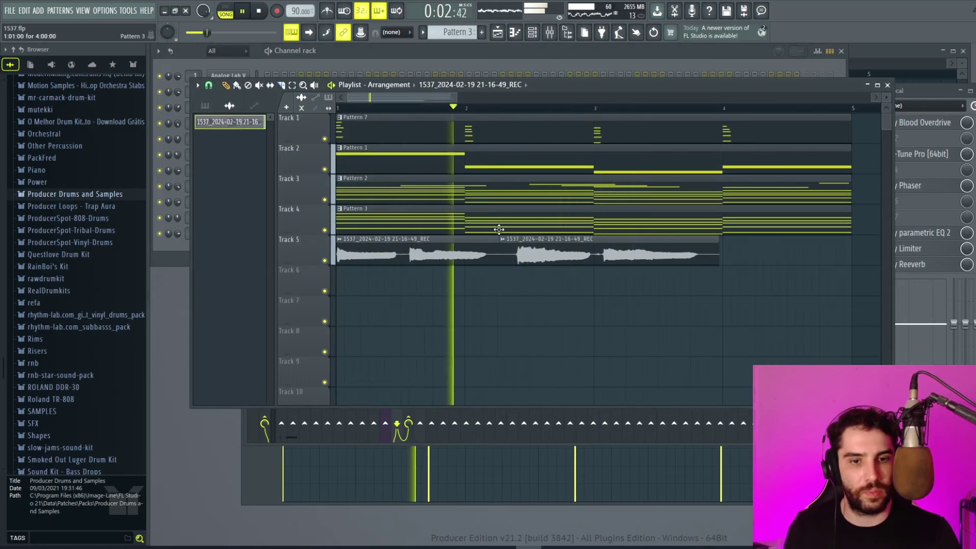
Turn on the metronome and shift the second half of the vocal slightly later, replaying to check the timing.
click(327, 11)
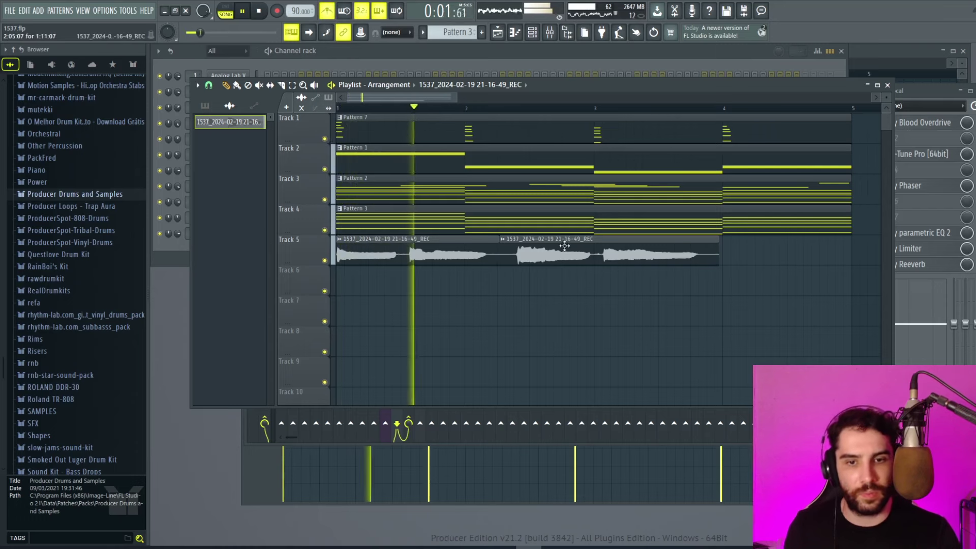
drag(563, 243, 579, 242)
key(space)
key(space)
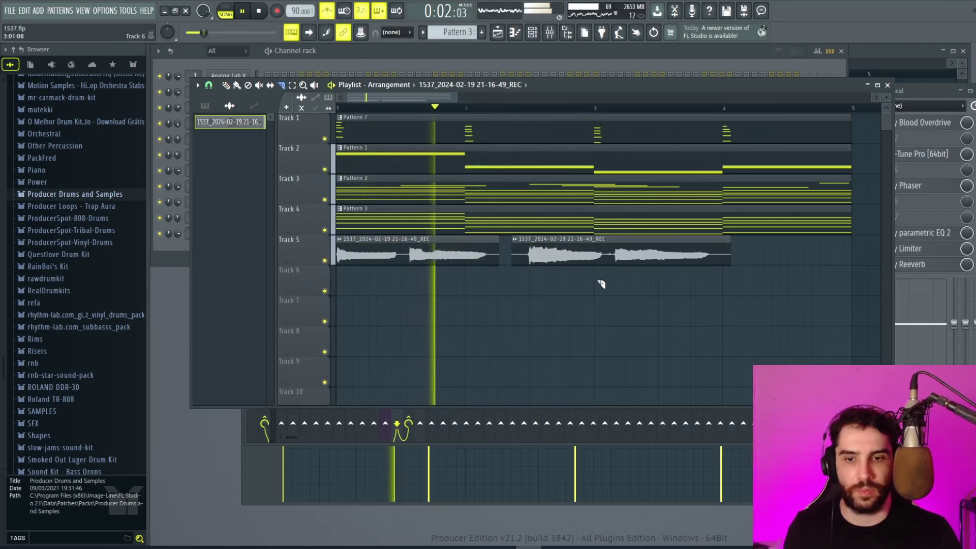
Slice both vocal clips between their phrases and move the last slice later, into bar 3.
click(593, 249)
click(402, 254)
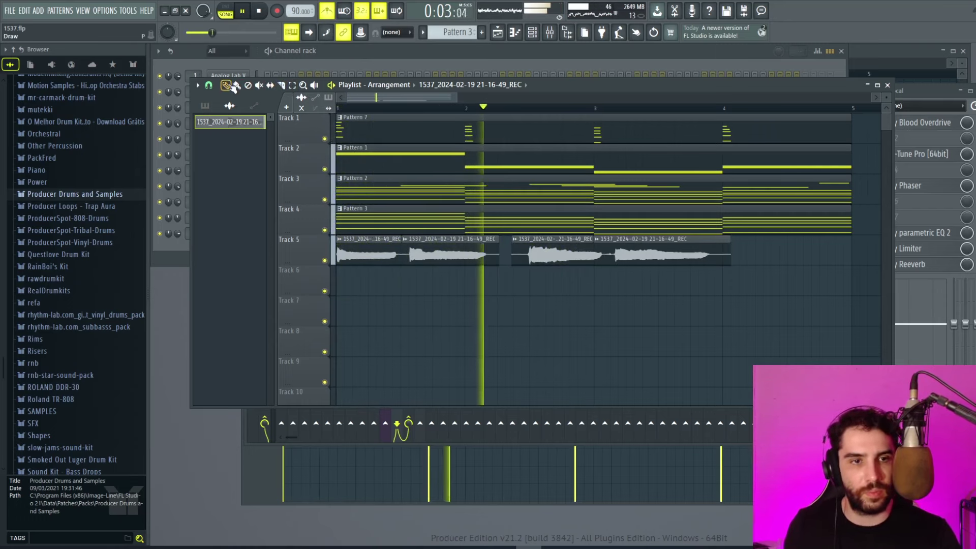
drag(608, 236, 652, 238)
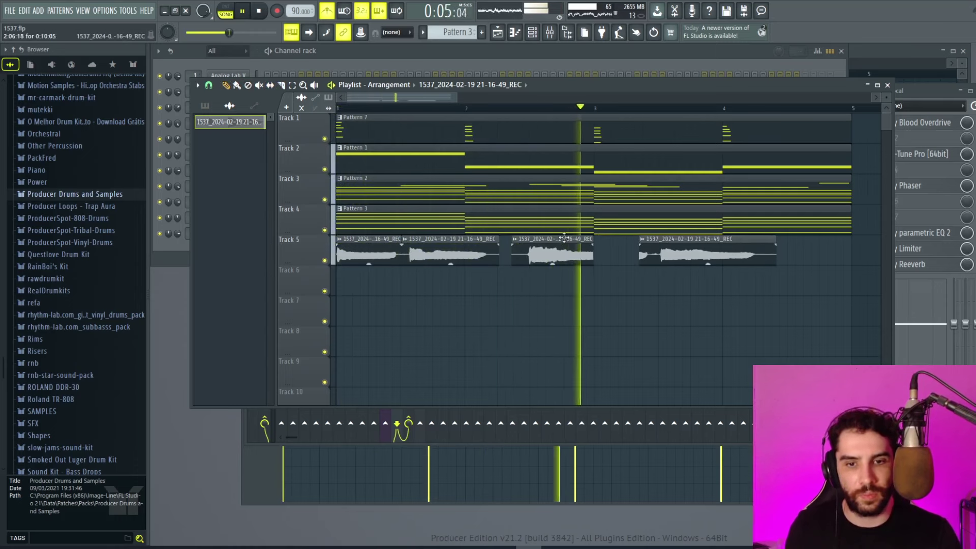
Trim and reposition the third vocal slice around the middle of bar 2, with a fade in and fade out.
drag(564, 239, 554, 239)
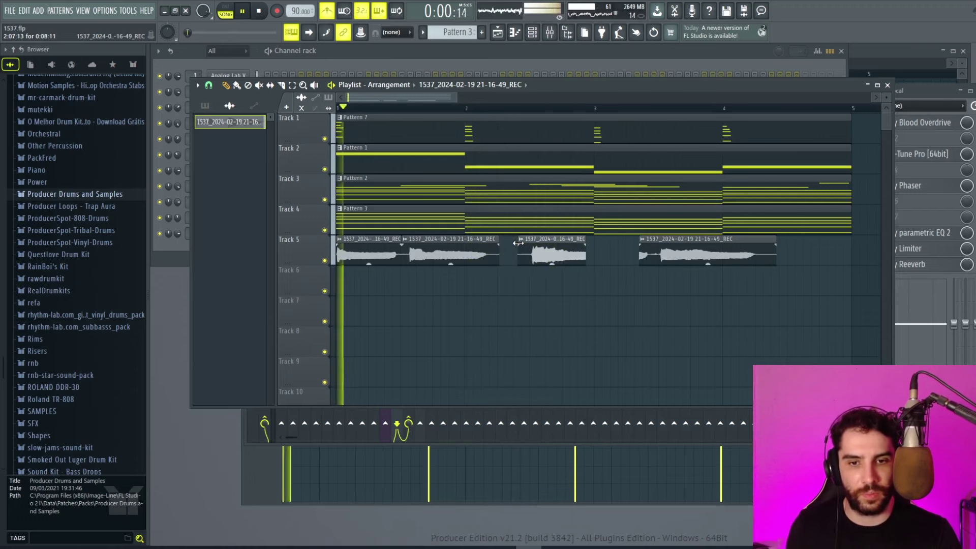
drag(518, 243, 504, 244)
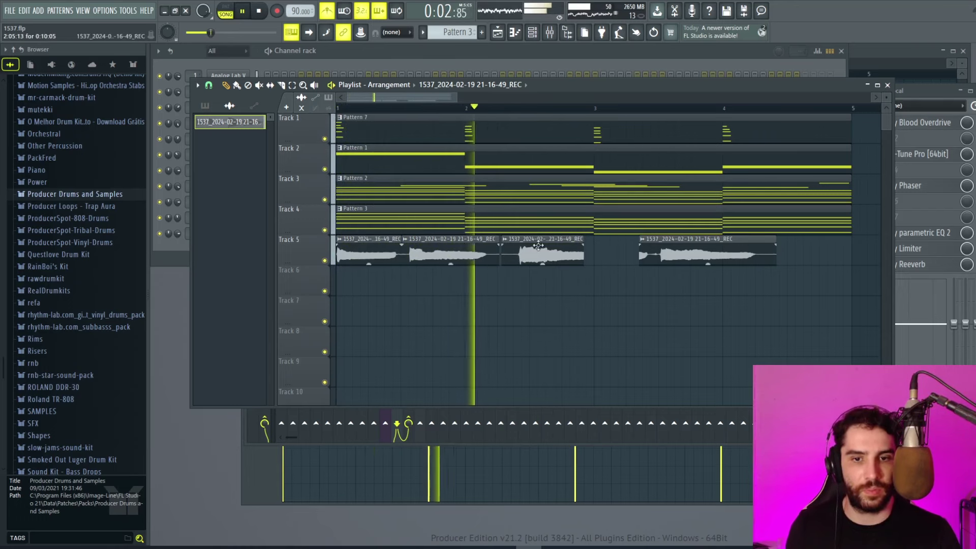
drag(503, 243, 545, 247)
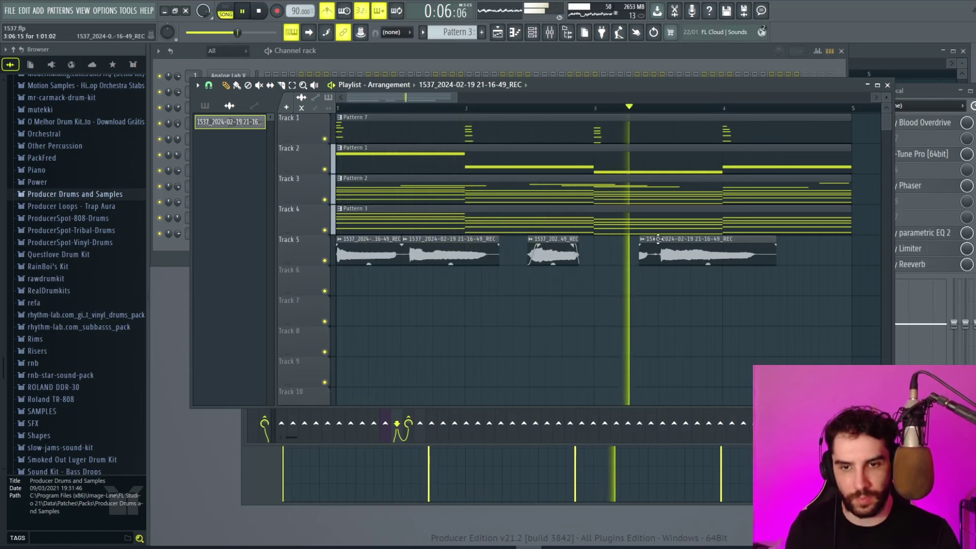
Trim the last vocal slice to its sung phrase and align its start with bar 3.
drag(658, 239, 609, 240)
key(space)
key(space)
click(593, 109)
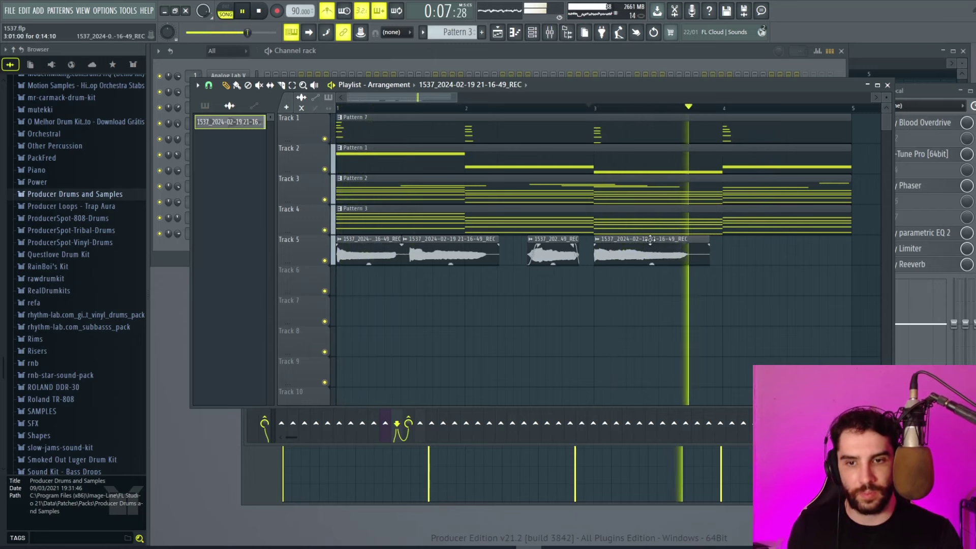
key(space)
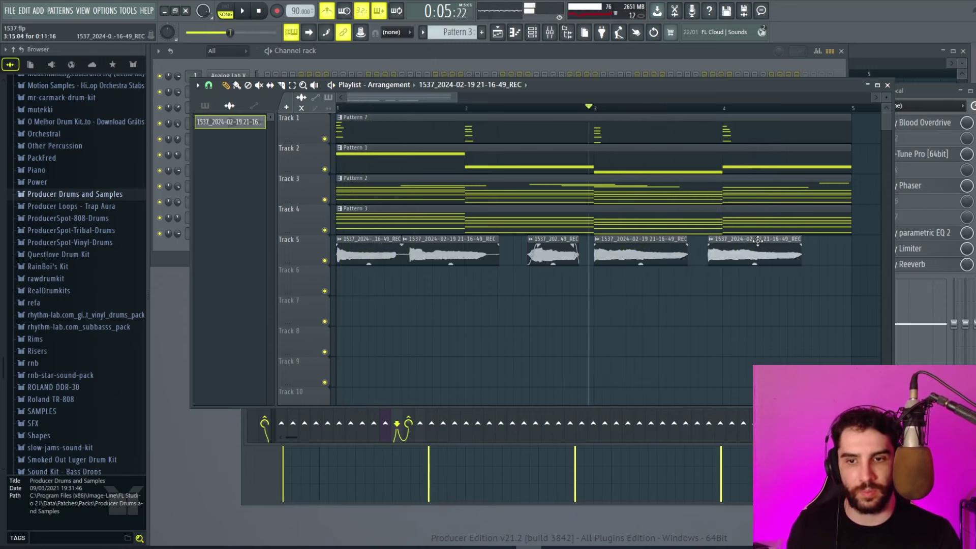
Align the copied vocal slice with bar 4, shorten it and give it a fade in.
drag(757, 240, 772, 240)
key(space)
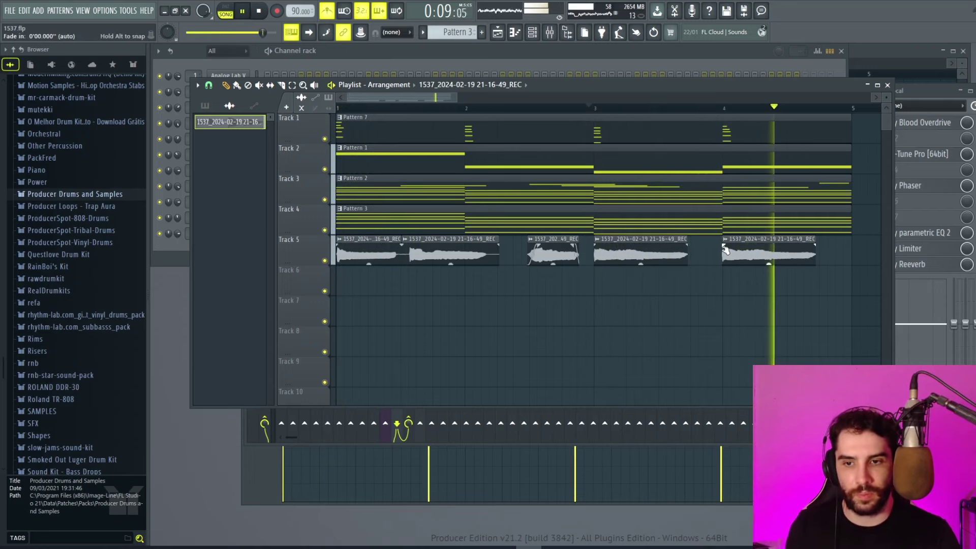
key(space)
drag(724, 244, 763, 242)
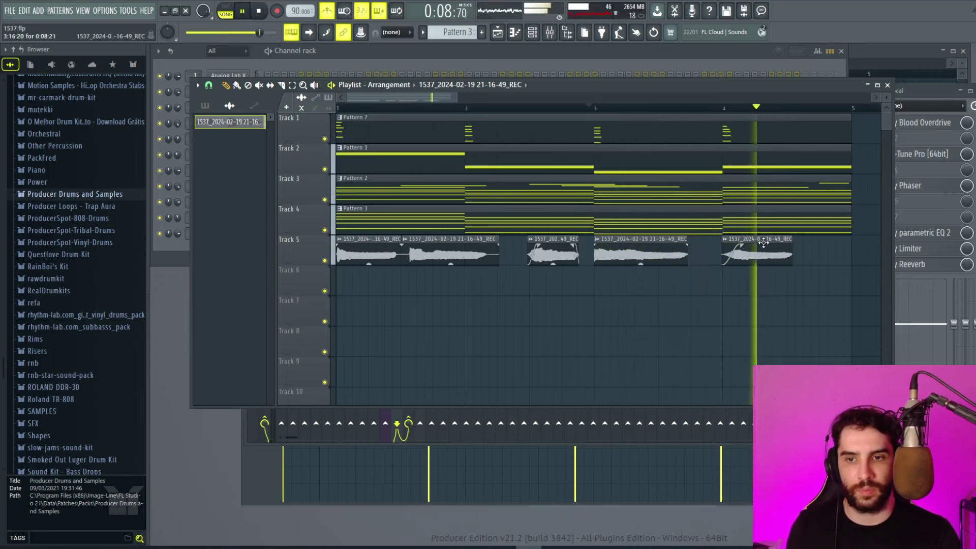
Turn off the metronome and lower the gain of the third vocal slice to -1.6 dB and the fourth to -1.1 dB.
scroll(455, 105, down, 4)
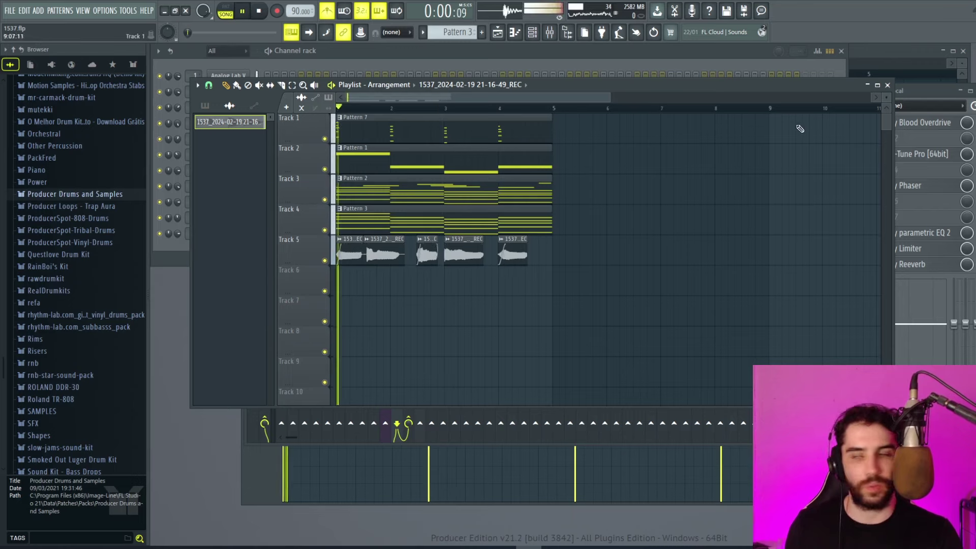
click(906, 93)
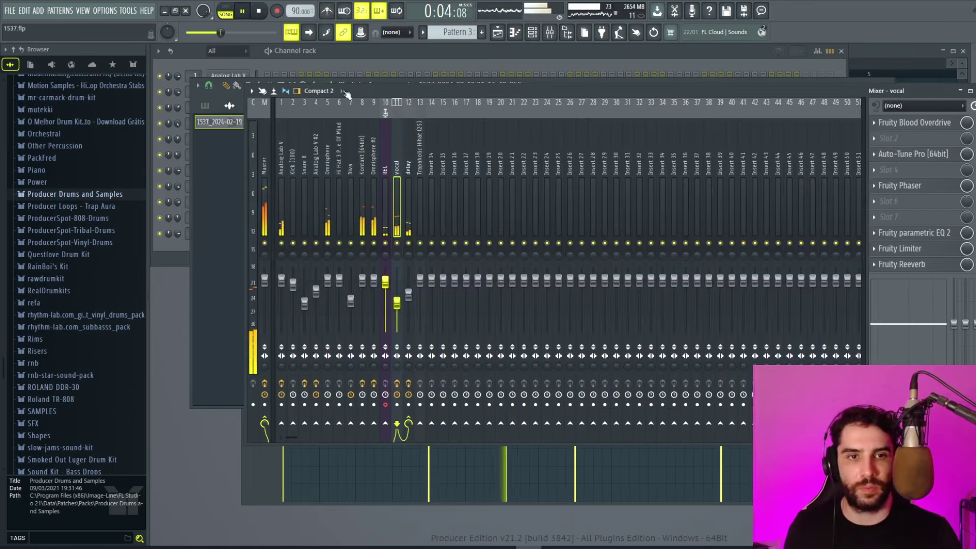
click(506, 30)
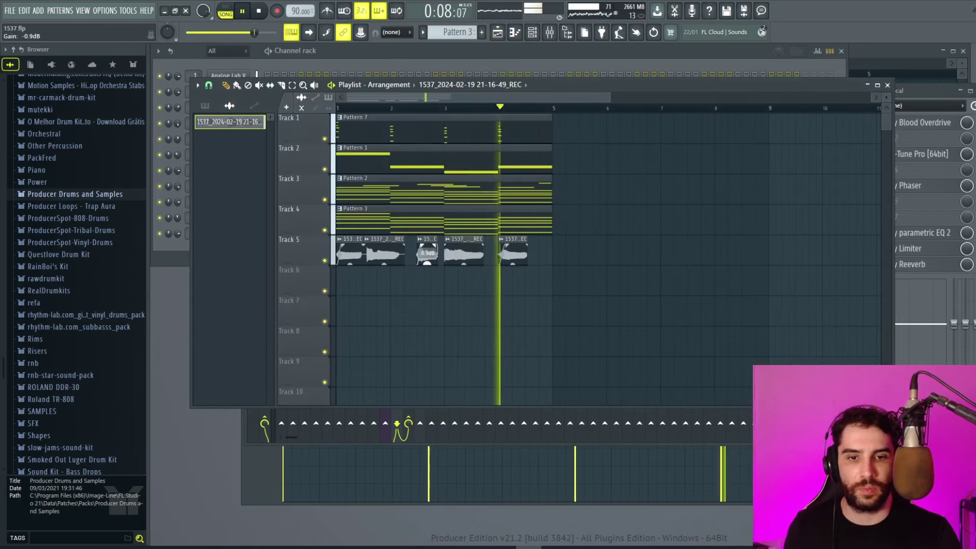
Create Pattern 4 with snare hits on steps 5 and 13, and place it at bars 1 and 2 of Track 6.
click(482, 32)
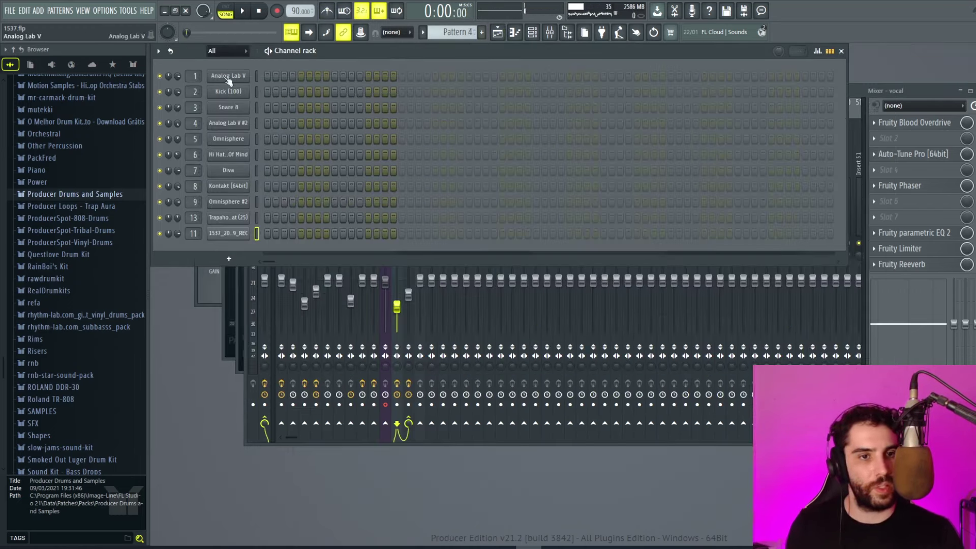
click(300, 107)
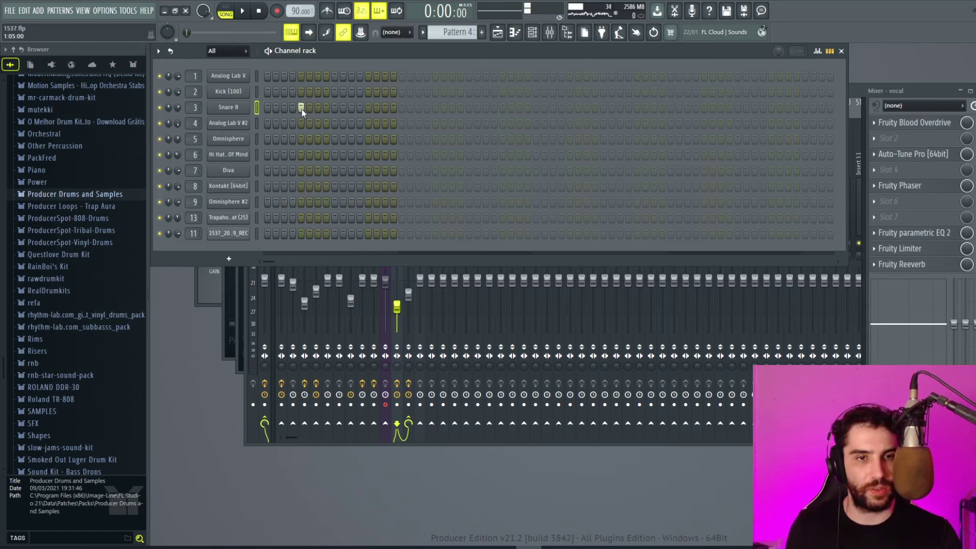
click(366, 108)
click(498, 32)
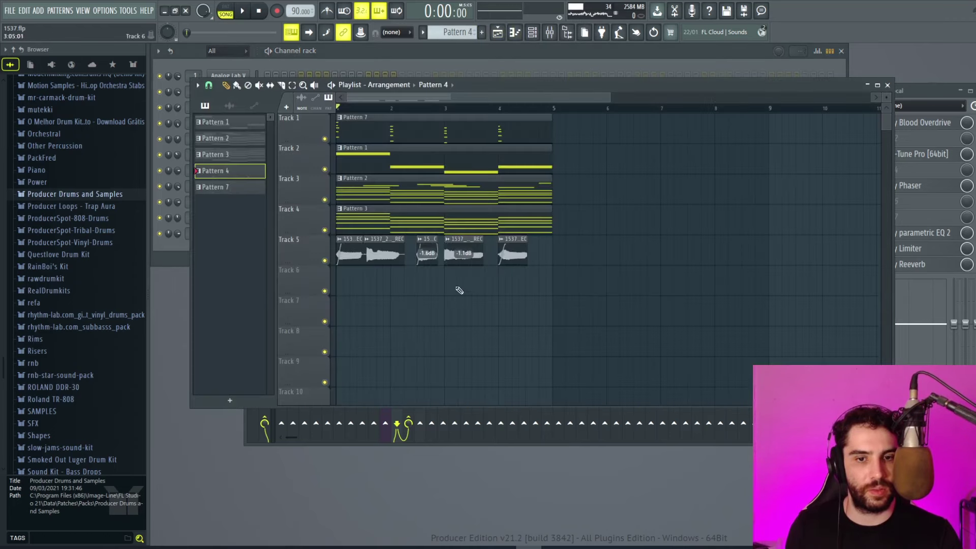
key(space)
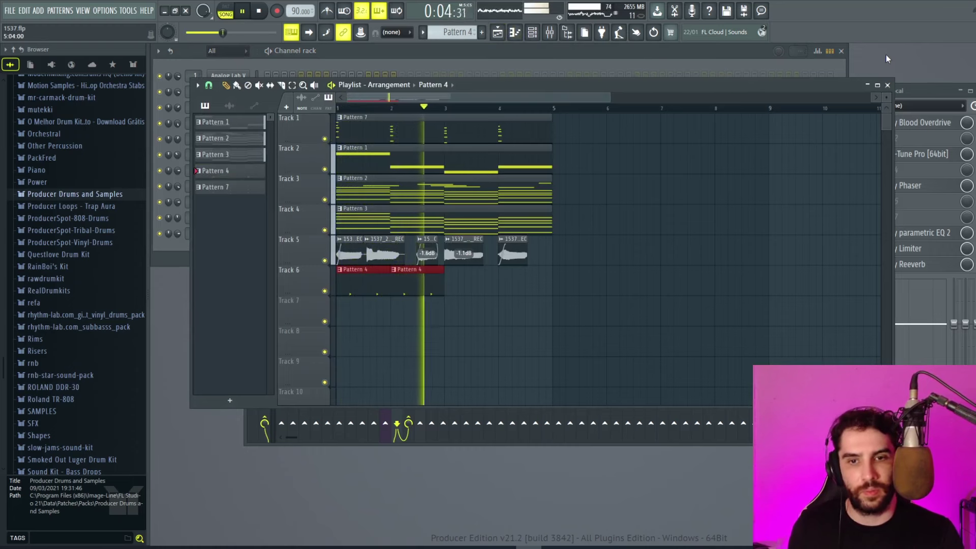
key(space)
Replace Pattern 4's snare hits with a single hit on step 9 and play it briefly.
click(842, 57)
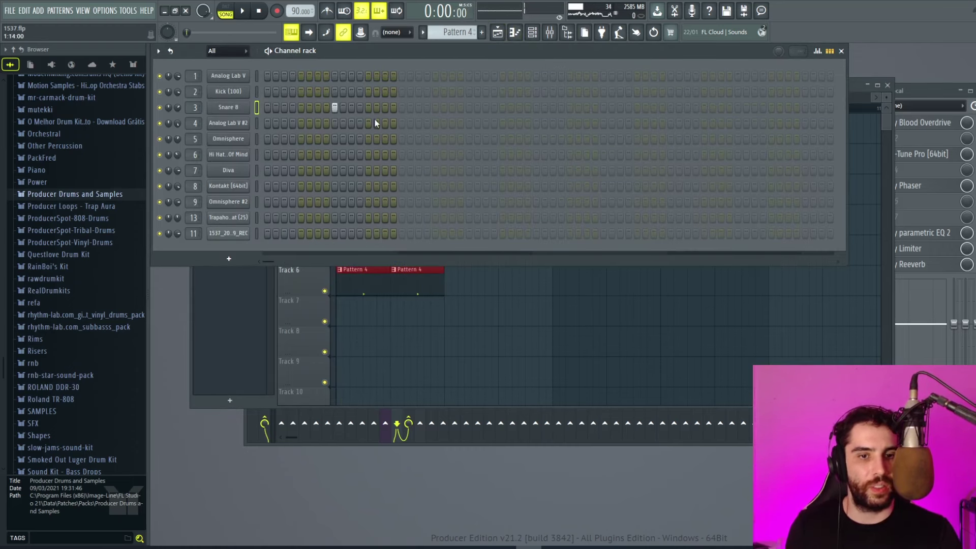
key(space)
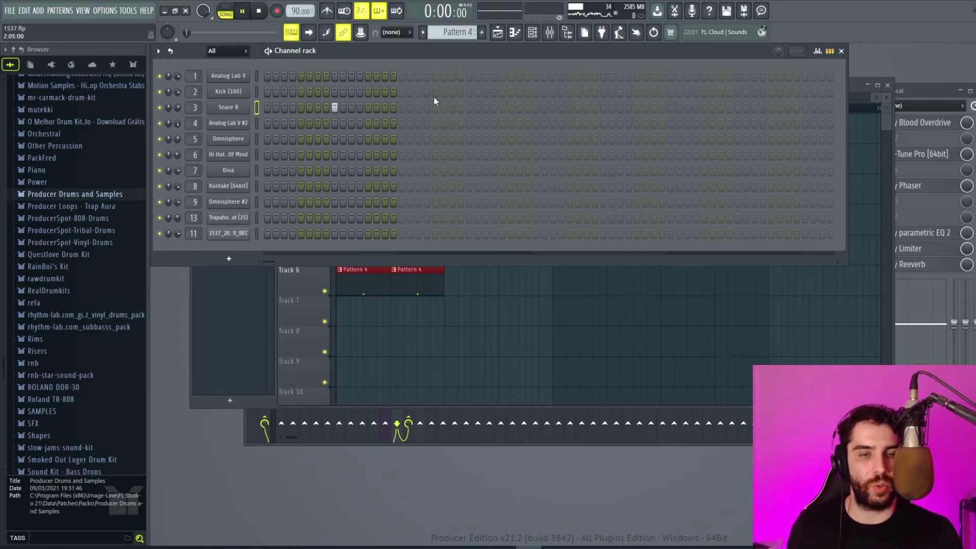
key(space)
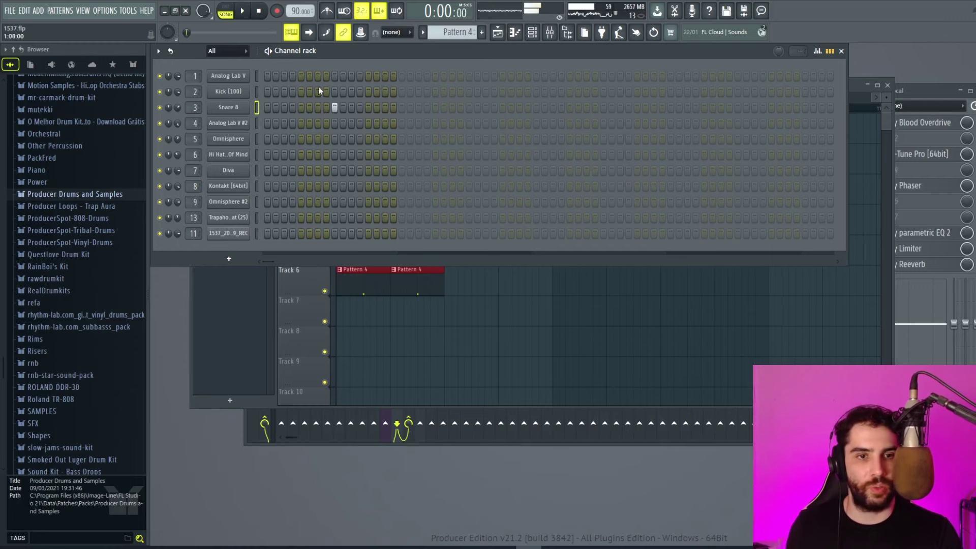
Add kicks on steps 1, 7, 19 and 21 and a snare on step 25 to extend Pattern 4 to two bars.
click(318, 92)
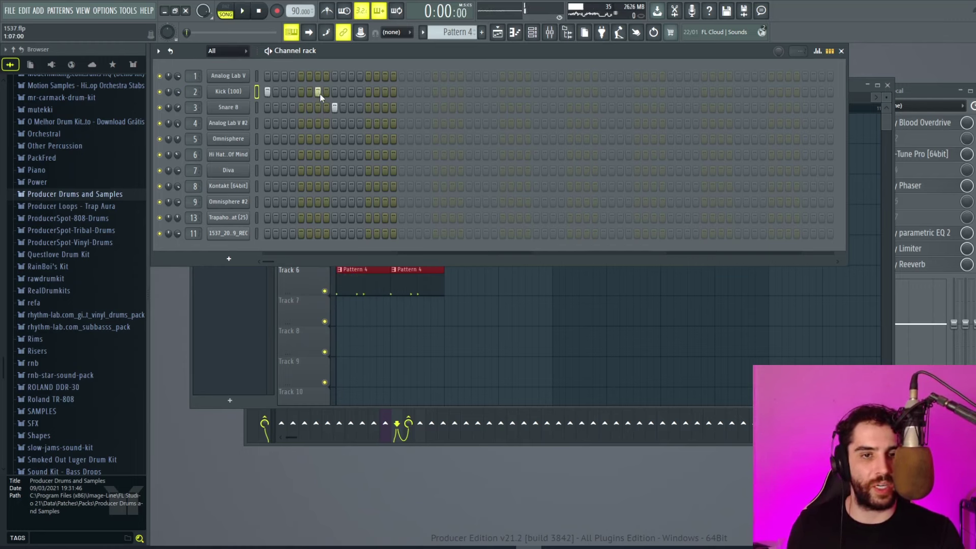
key(space)
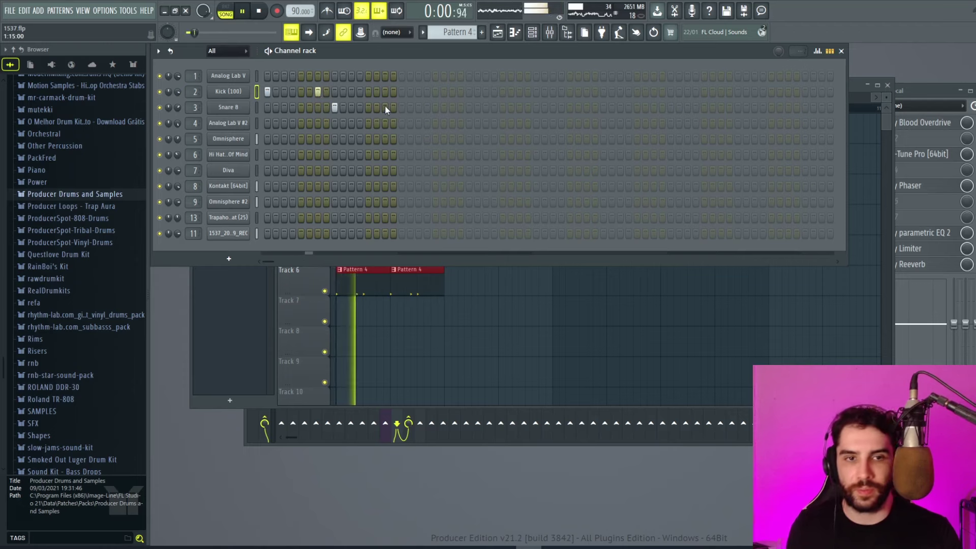
click(418, 92)
click(435, 92)
click(466, 110)
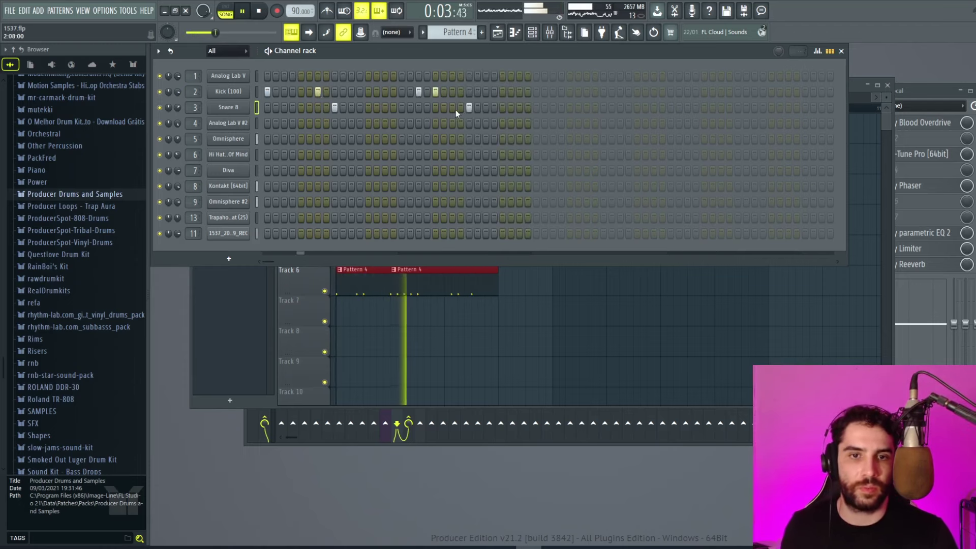
Remove the overlapping second Pattern 4 clip, set the Playlist snap to Bar and place Pattern 4 at bar 3 of Track 6.
key(space)
click(426, 283)
right_click(428, 284)
key(space)
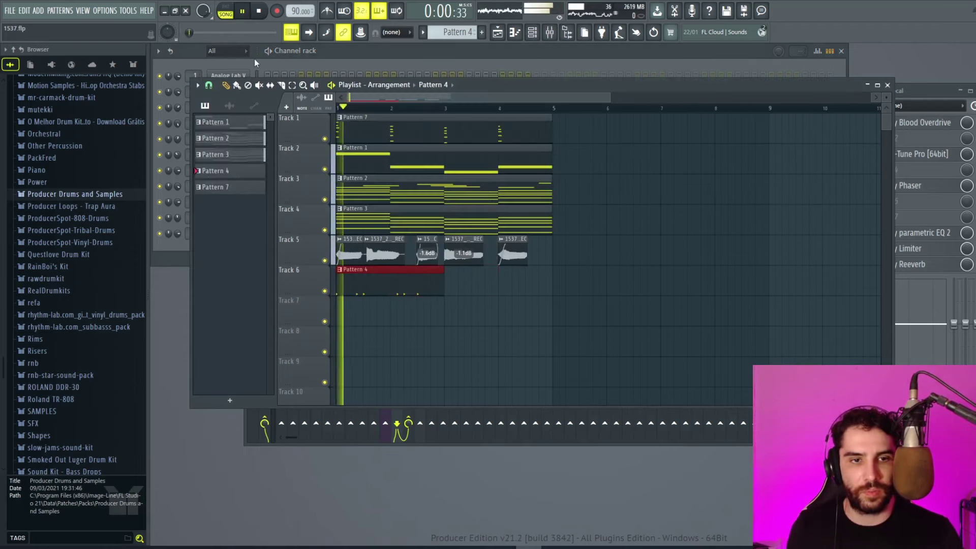
click(209, 85)
click(223, 244)
click(449, 291)
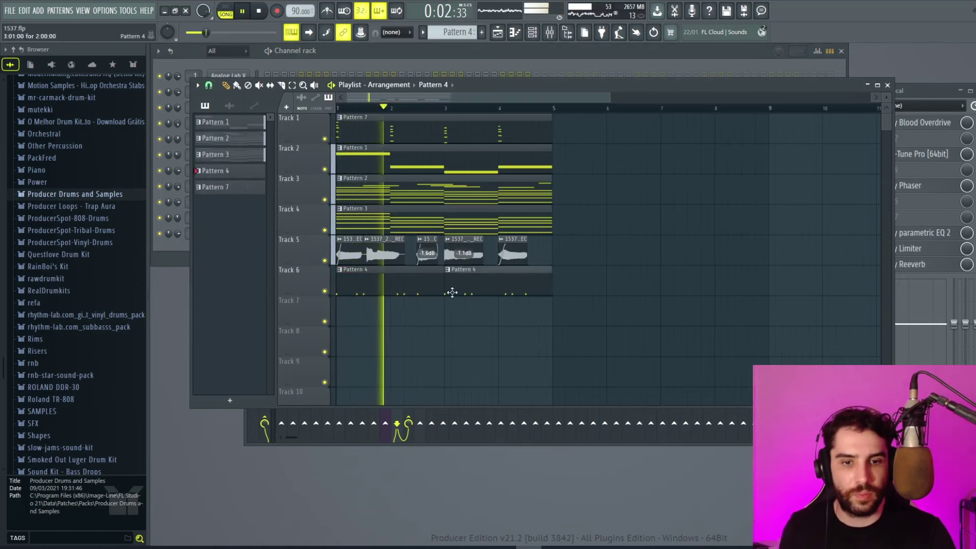
Create Pattern 5 and place it at bar 5 of Track 7.
key(F6)
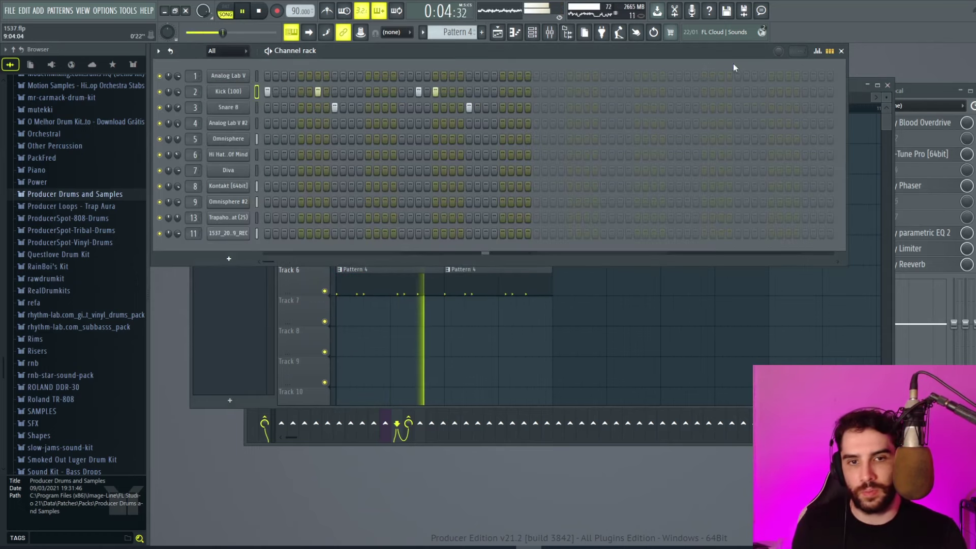
click(482, 32)
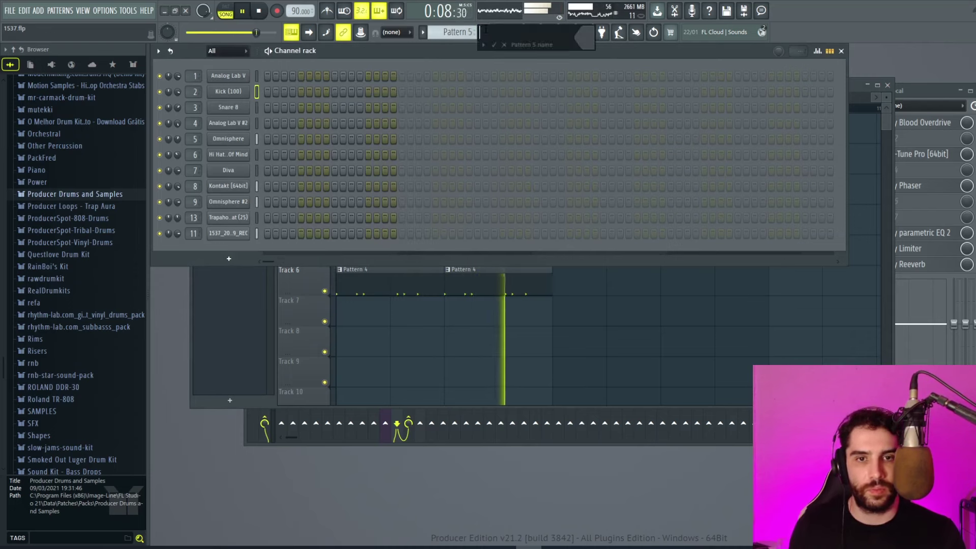
key(Return)
click(560, 322)
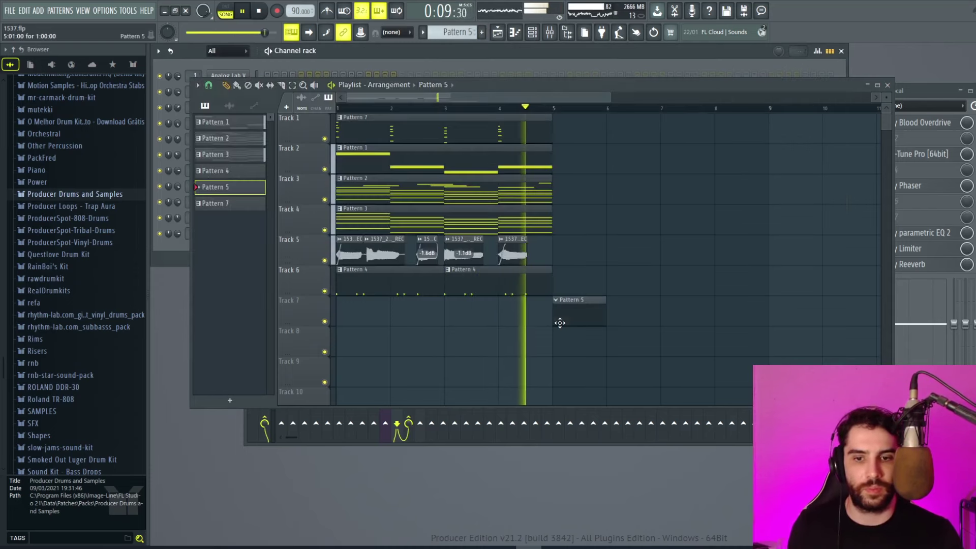
Copy all clips on Tracks 1 to 5 to start at bar 5 and play from there.
click(293, 85)
drag(591, 256, 336, 114)
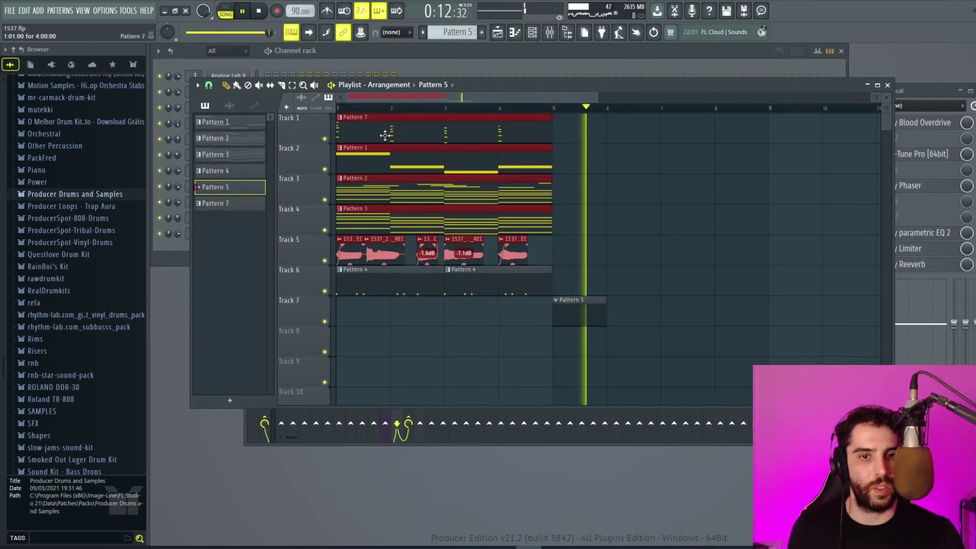
drag(385, 135, 587, 129)
click(558, 108)
Program Pattern 5's first bar with kicks on steps 1 and 11 and snares on steps 5, 8 and 13.
key(F6)
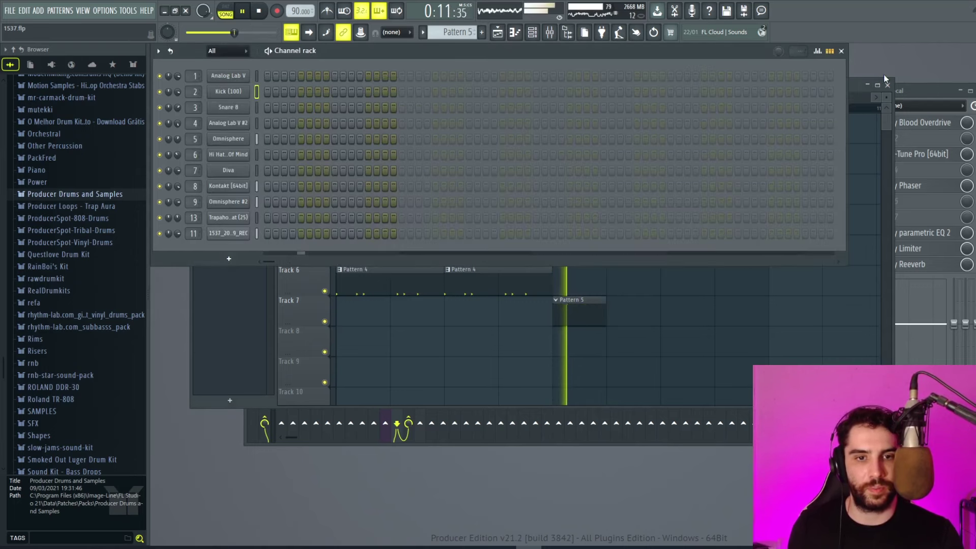
key(F5)
key(space)
key(F6)
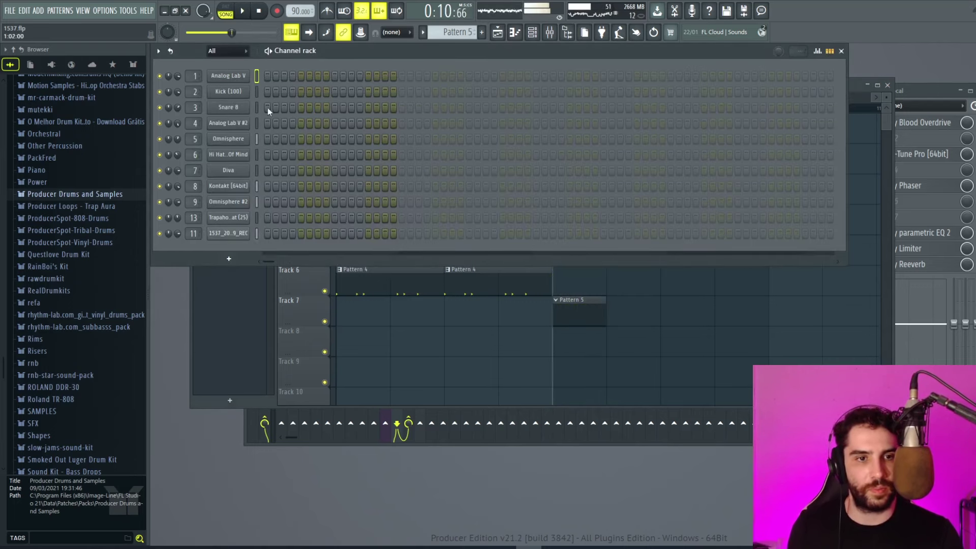
key(space)
click(301, 107)
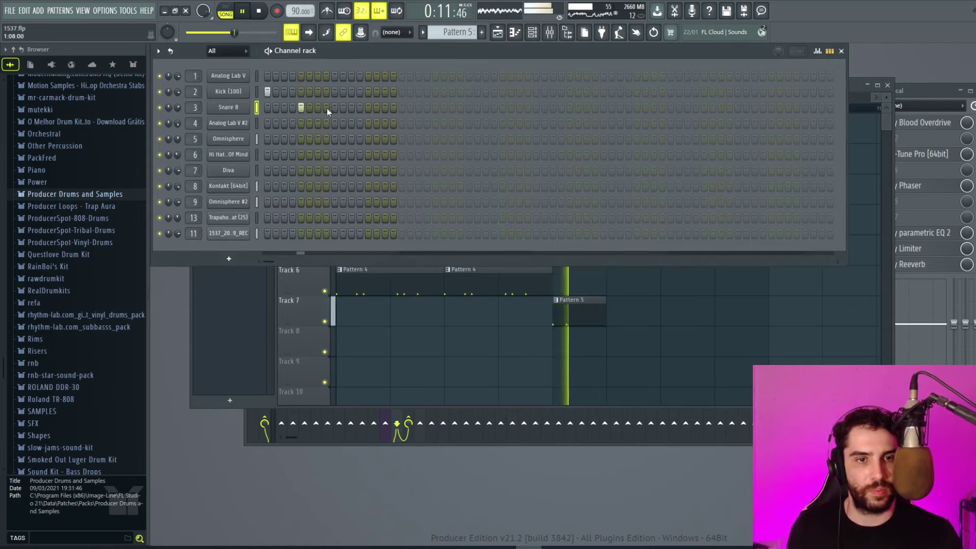
click(326, 108)
click(351, 92)
click(368, 107)
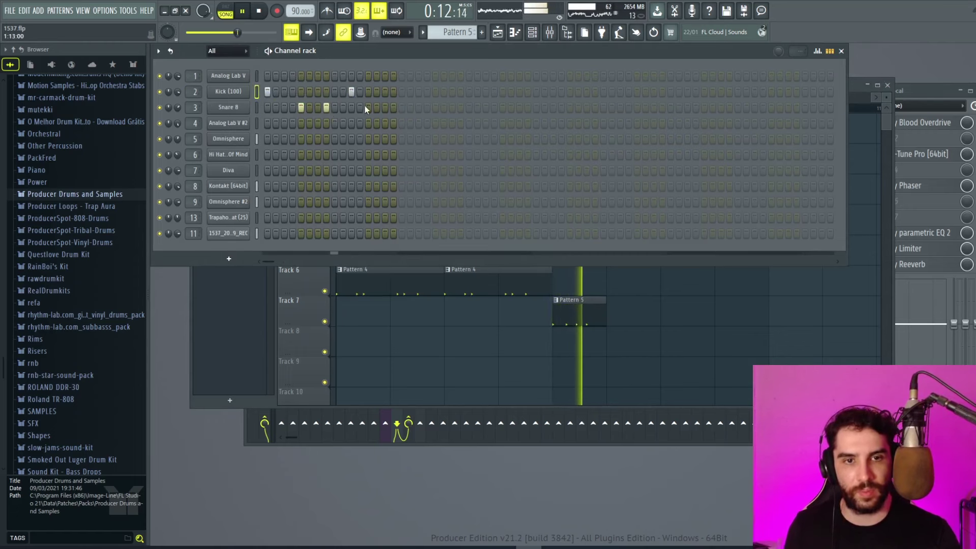
Extend Pattern 5 to two bars with kicks on steps 17, 25 and 29 and snares on steps 21, 24 and 29.
click(418, 92)
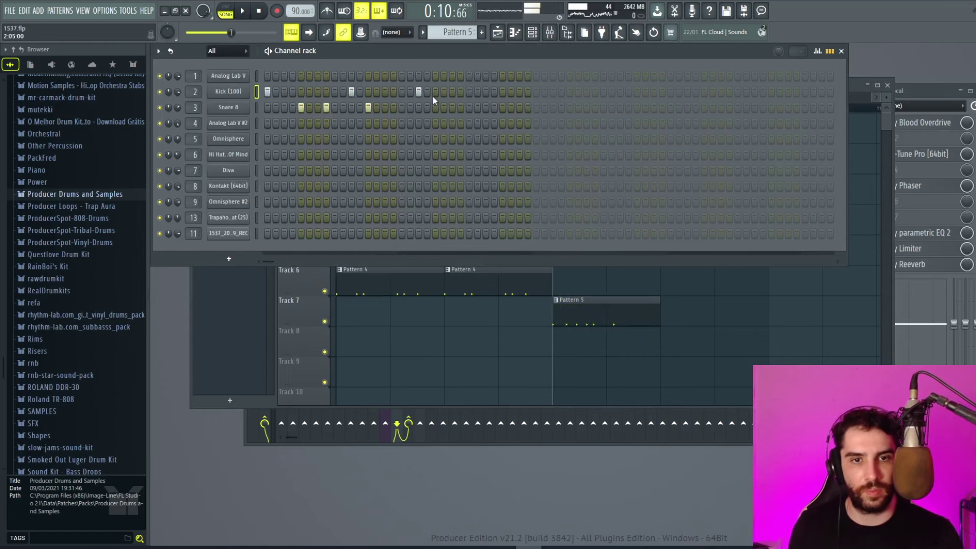
click(434, 92)
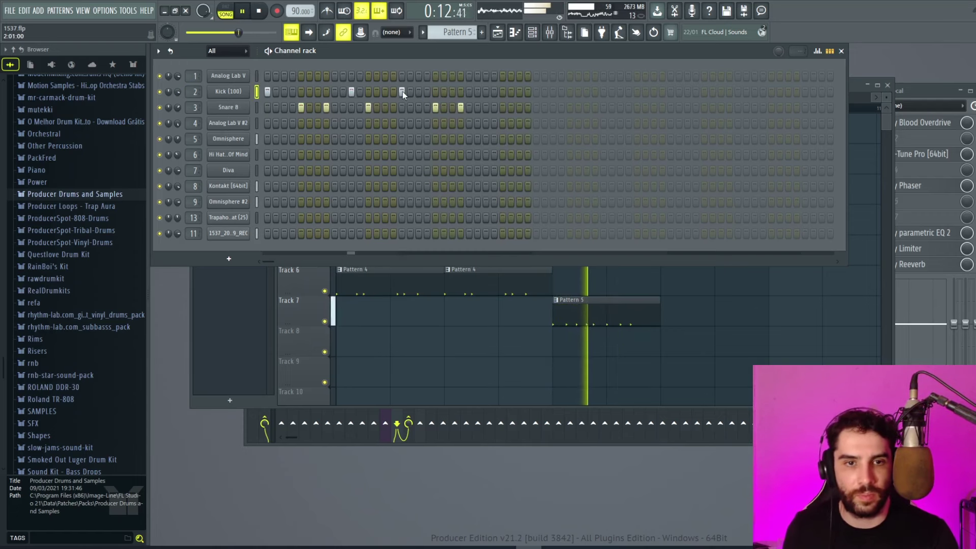
click(461, 108)
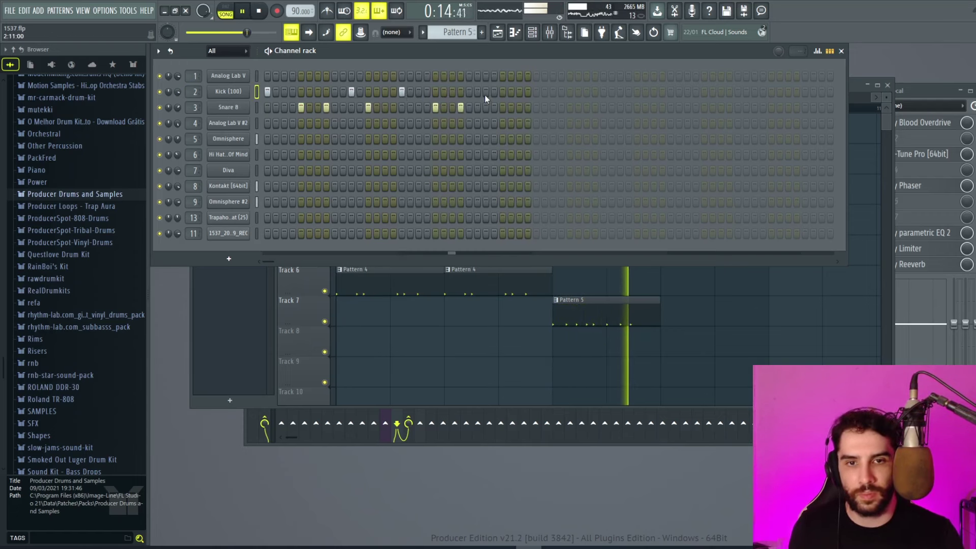
key(space)
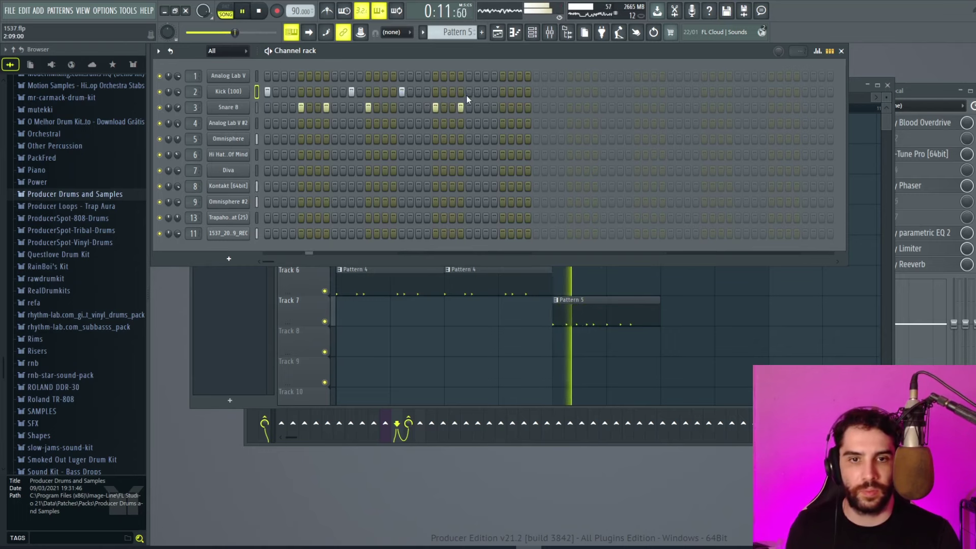
click(468, 93)
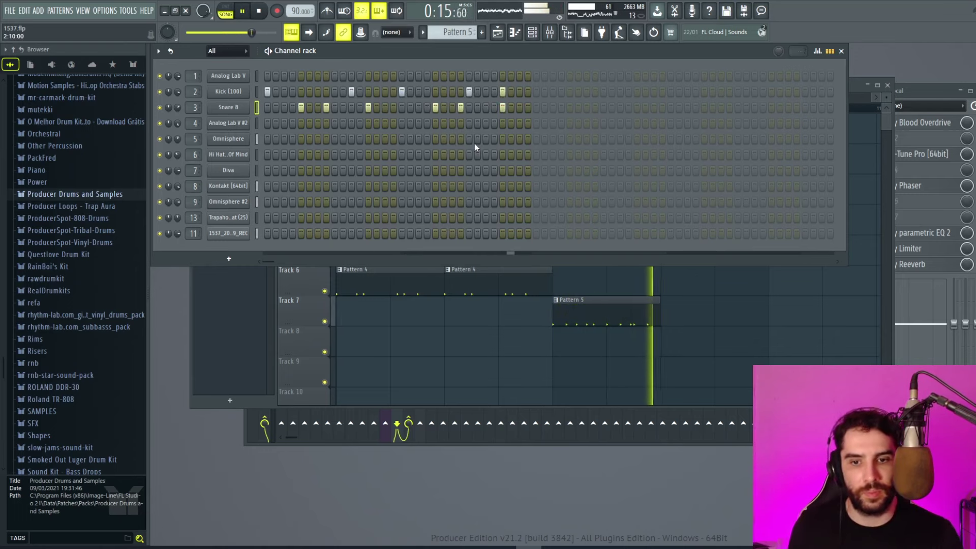
Place a second Pattern 5 clip at bar 7 of Track 7 and play the arrangement from bar 5.
click(674, 304)
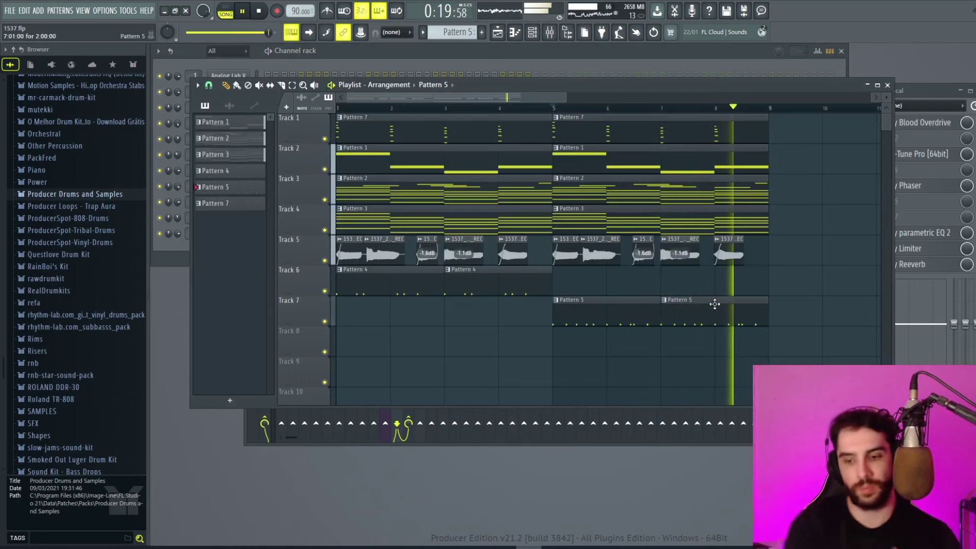
click(555, 109)
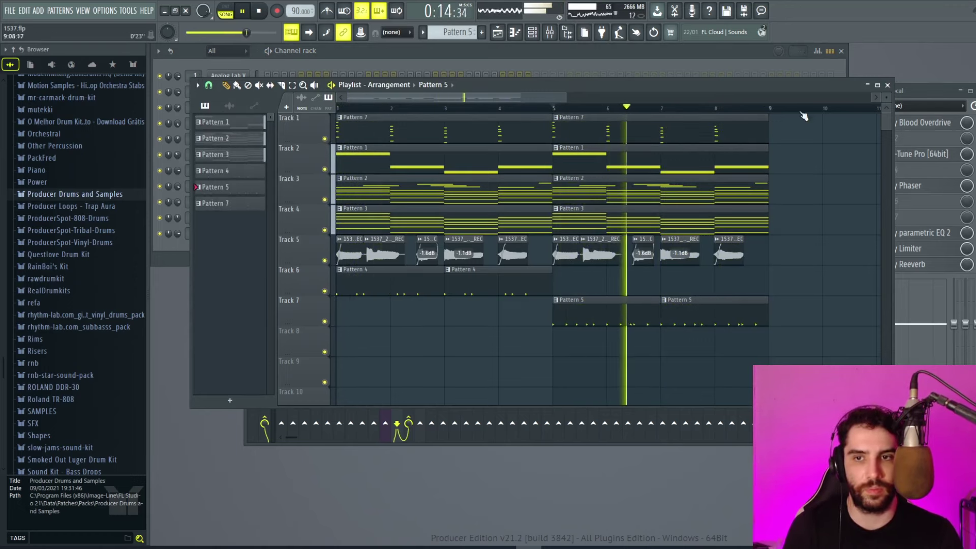
Create Pattern 6 and paste Pattern 1's Kontakt notes into its Diva channel.
click(840, 66)
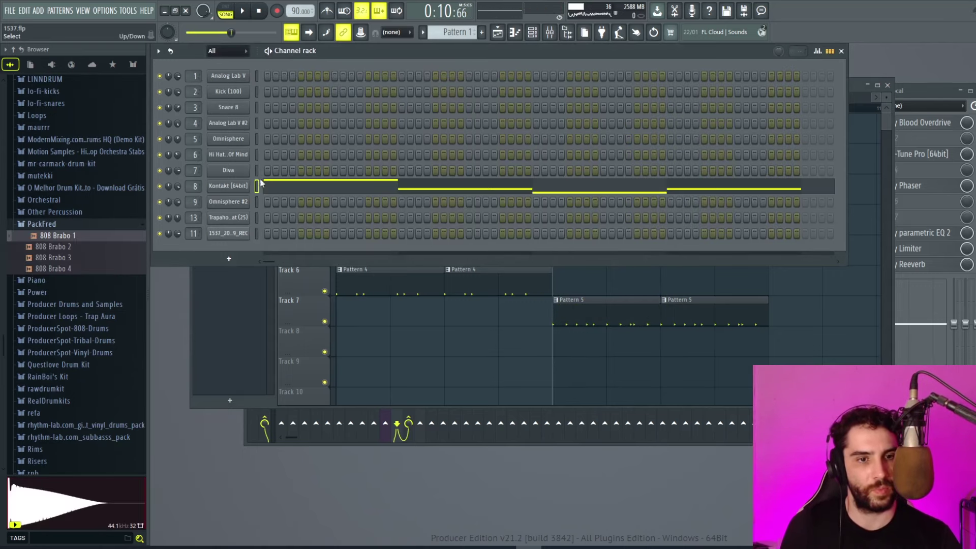
click(482, 32)
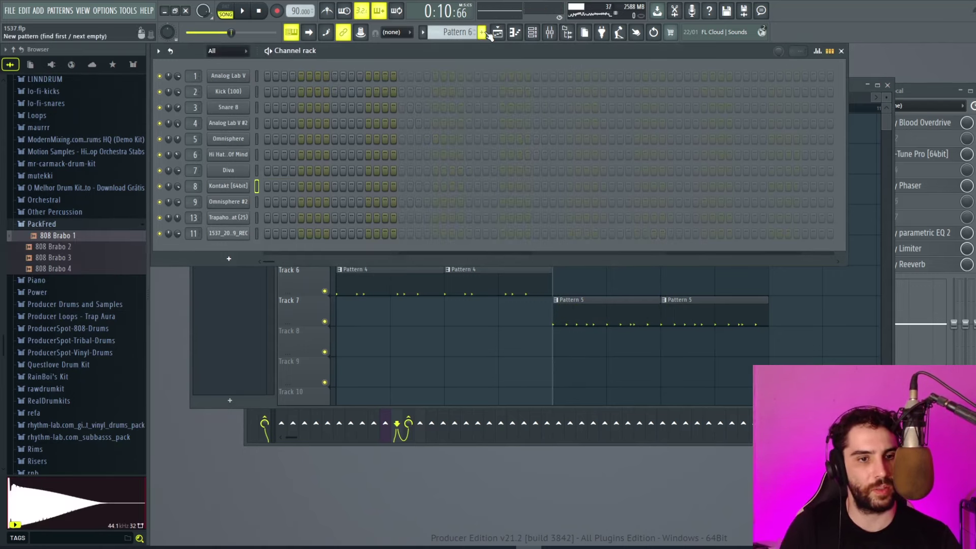
key(ctrl+v)
click(281, 174)
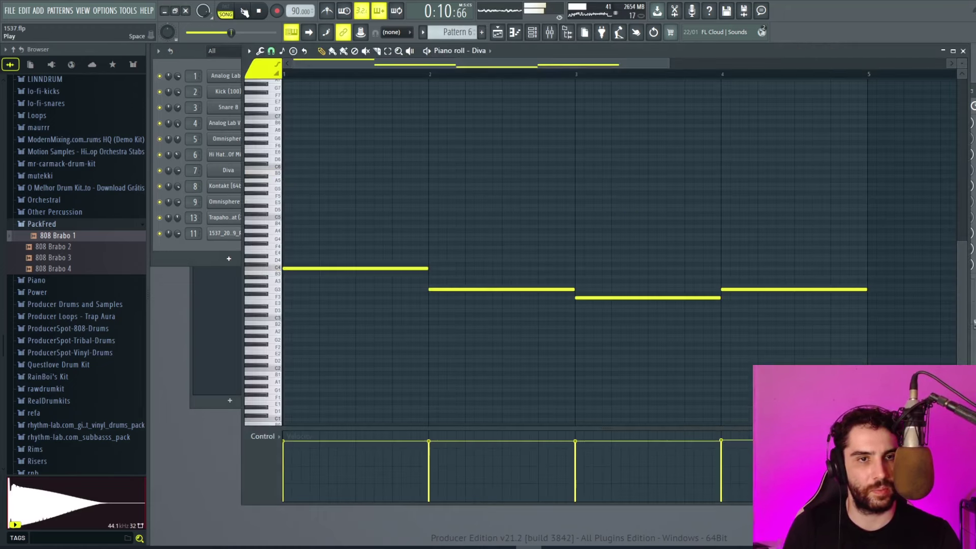
Place Pattern 6 at bars 1 and 5 of Track 8 and play the song.
click(226, 11)
click(498, 34)
key(space)
drag(351, 339, 281, 340)
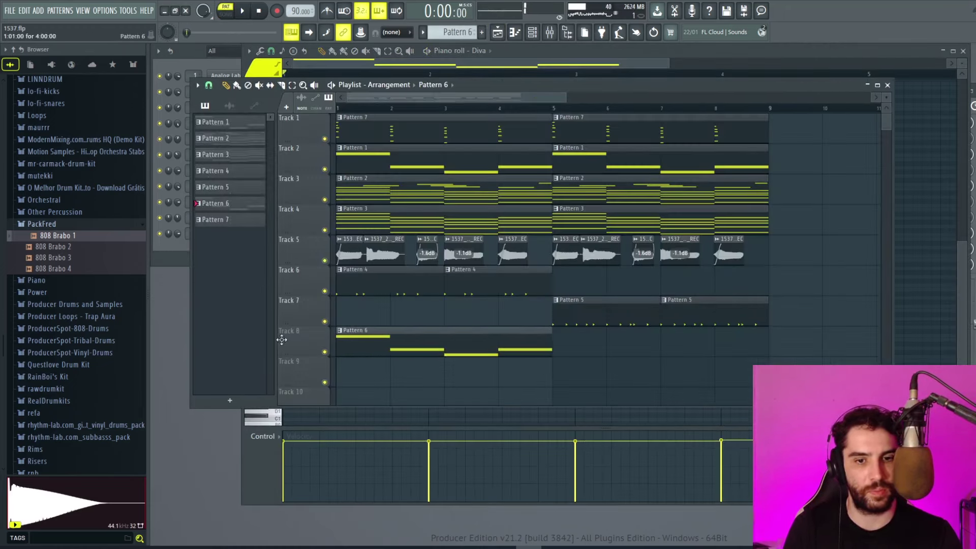
click(225, 14)
key(space)
click(556, 340)
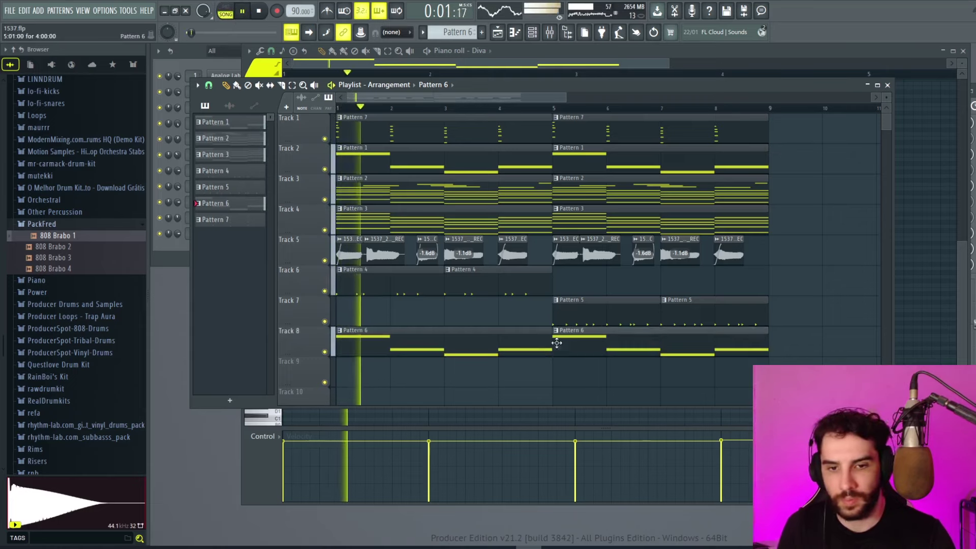
Lower the first Diva note in Pattern 6 to C3 and play the result.
click(895, 62)
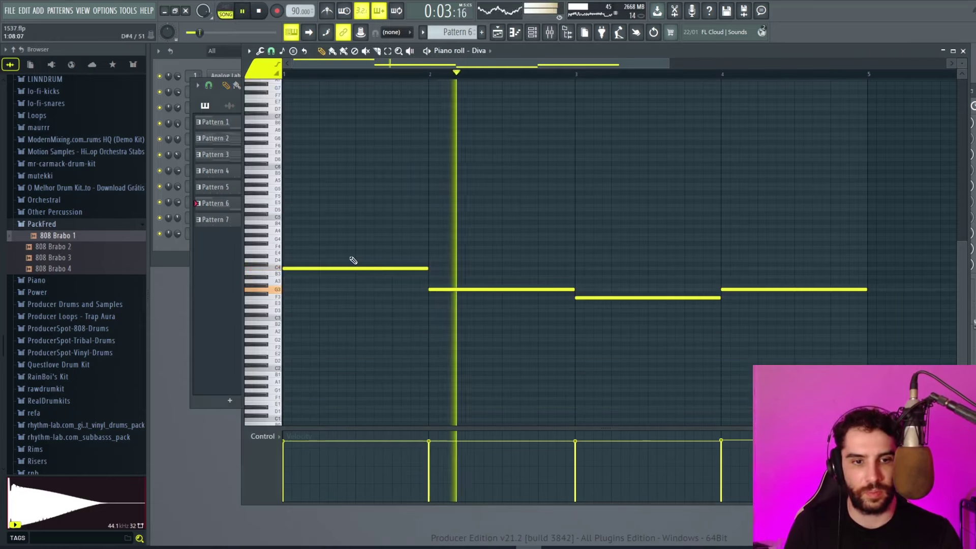
key(space)
drag(334, 268, 325, 319)
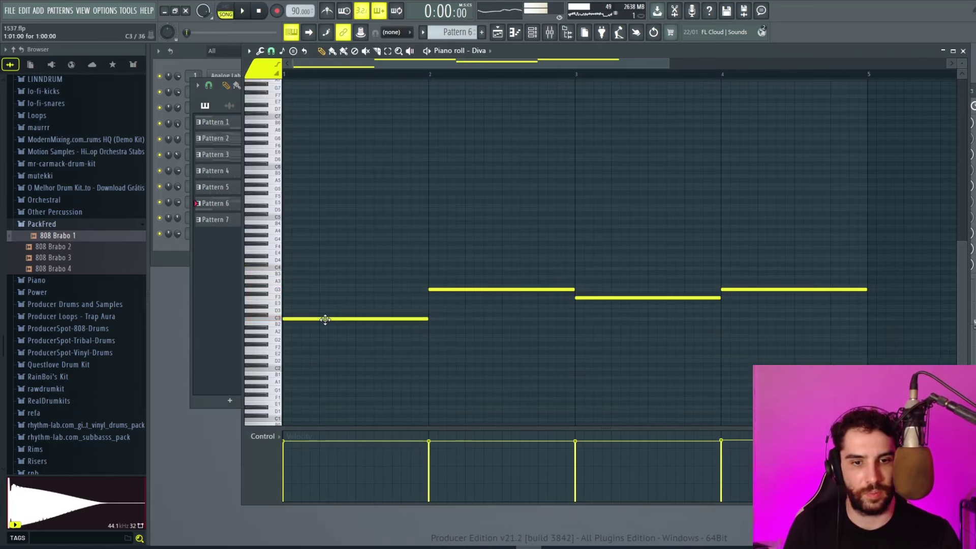
key(space)
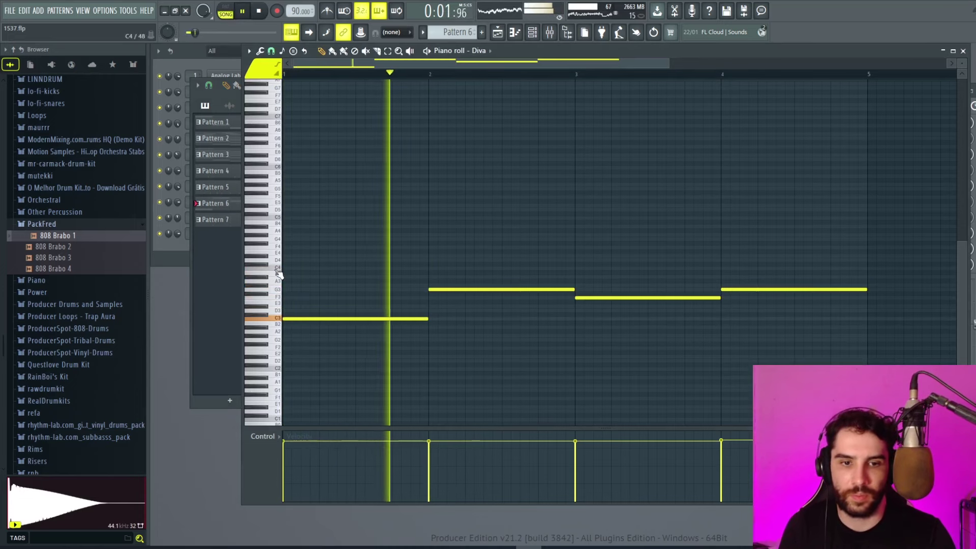
key(space)
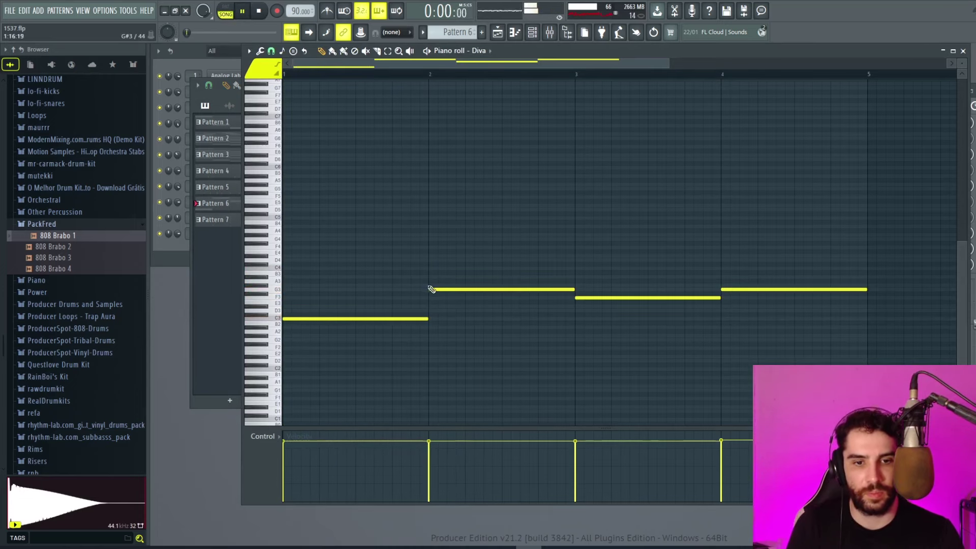
key(space)
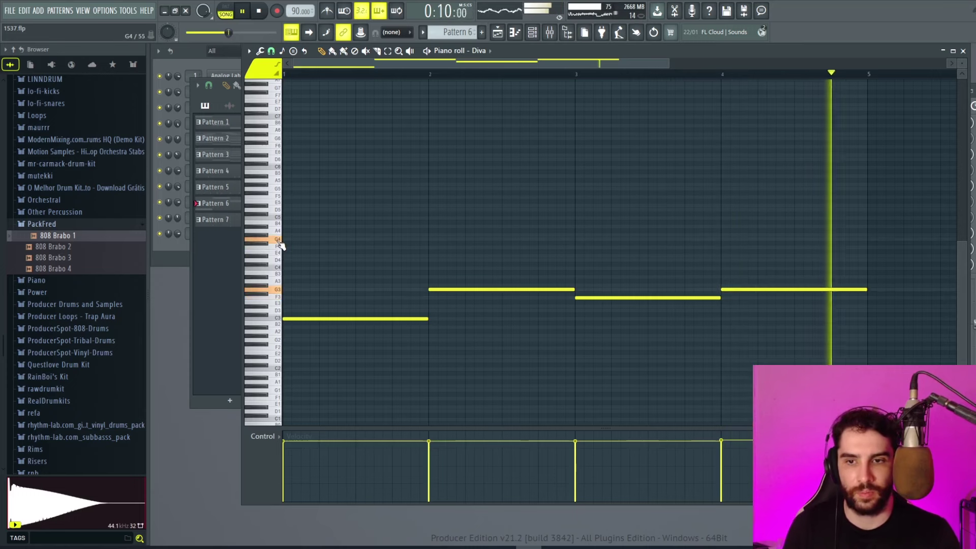
Try a short G4 note in bar 4 of the Diva part, delete it and open the quantize tool.
click(743, 239)
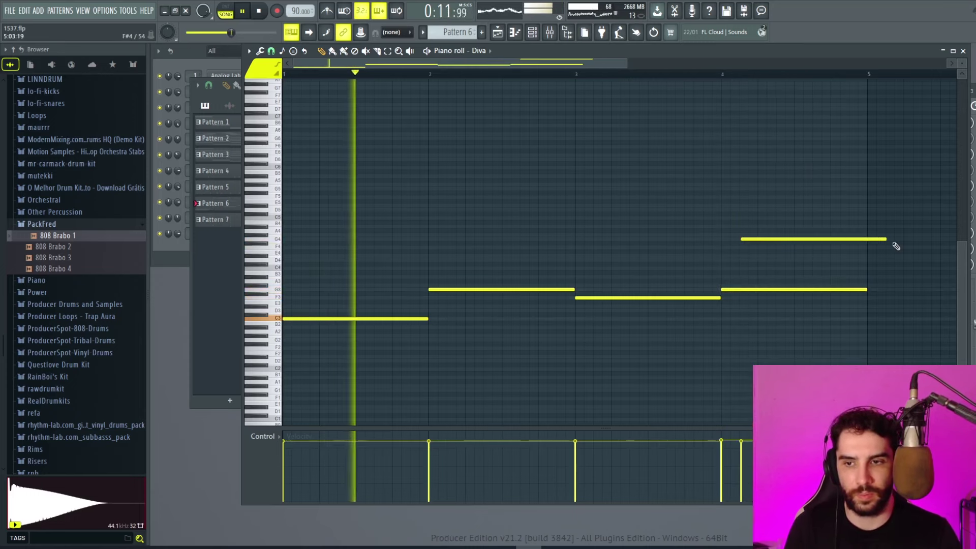
drag(888, 240, 756, 255)
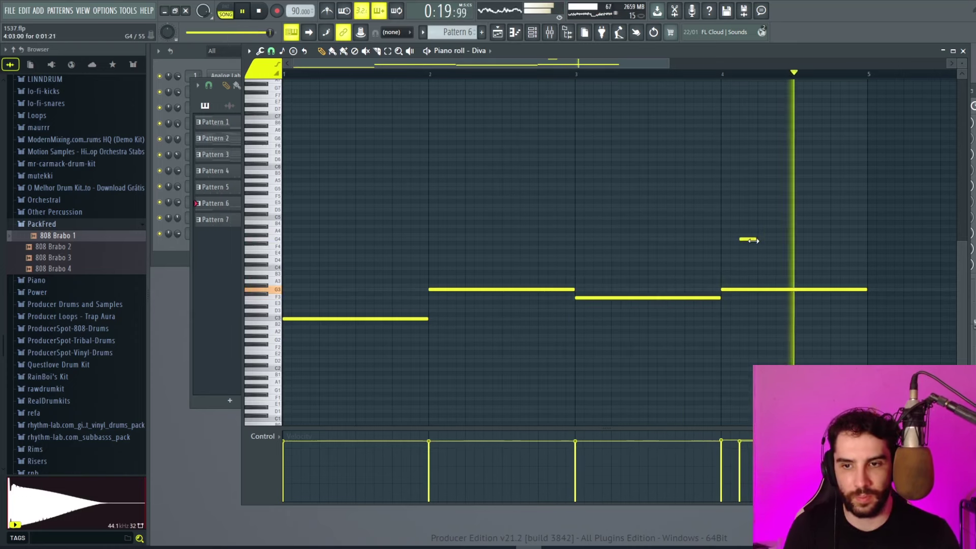
right_click(753, 241)
click(260, 51)
click(279, 131)
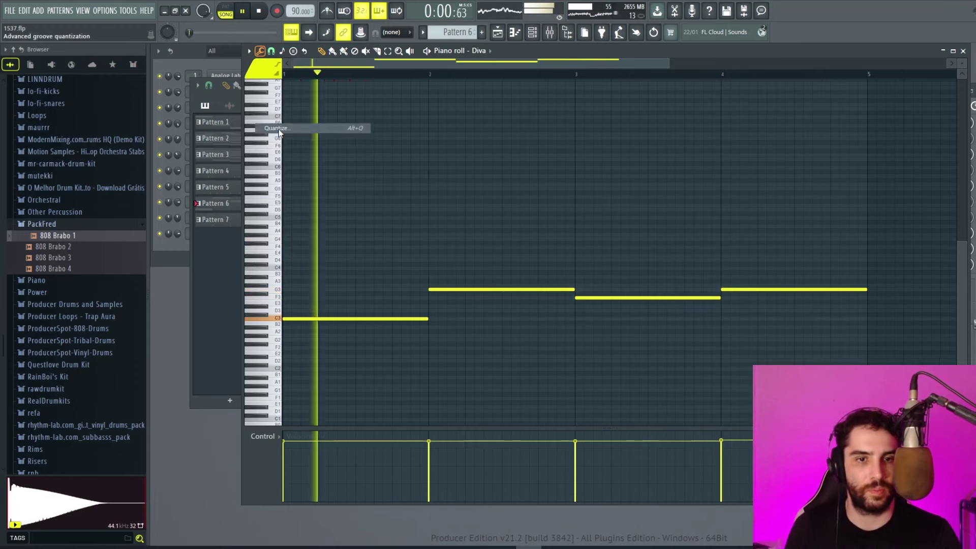
Close the piano roll and open Pattern 4 from its Track 6 clip for step editing.
key(F5)
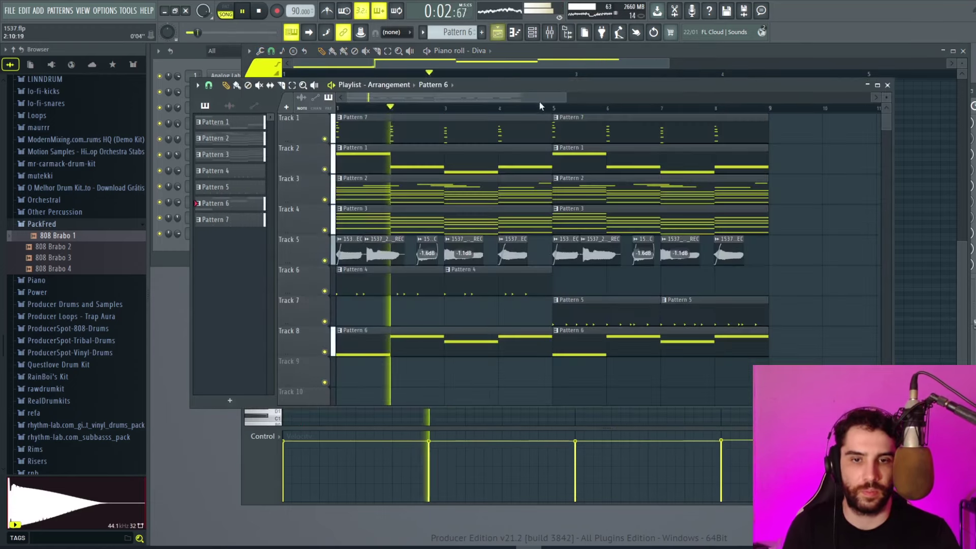
click(963, 51)
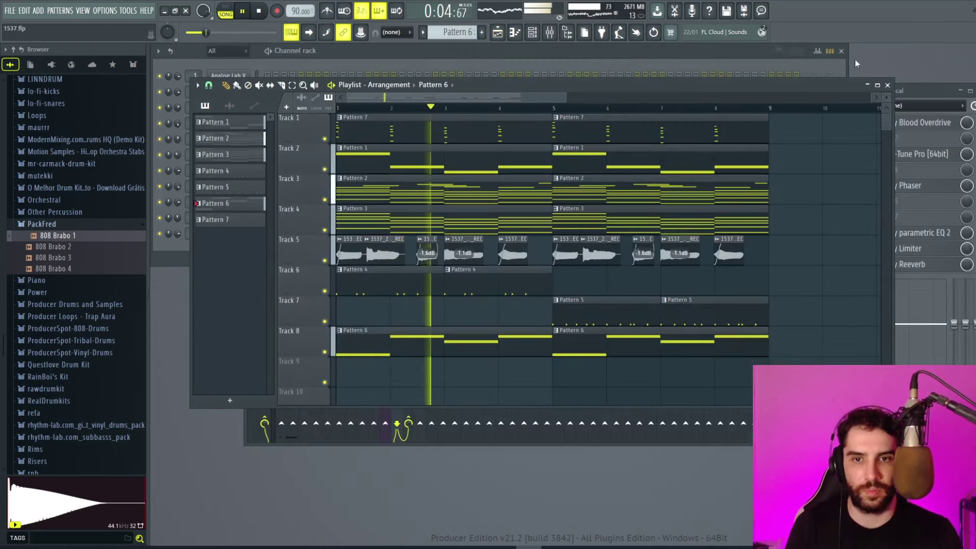
double_click(426, 280)
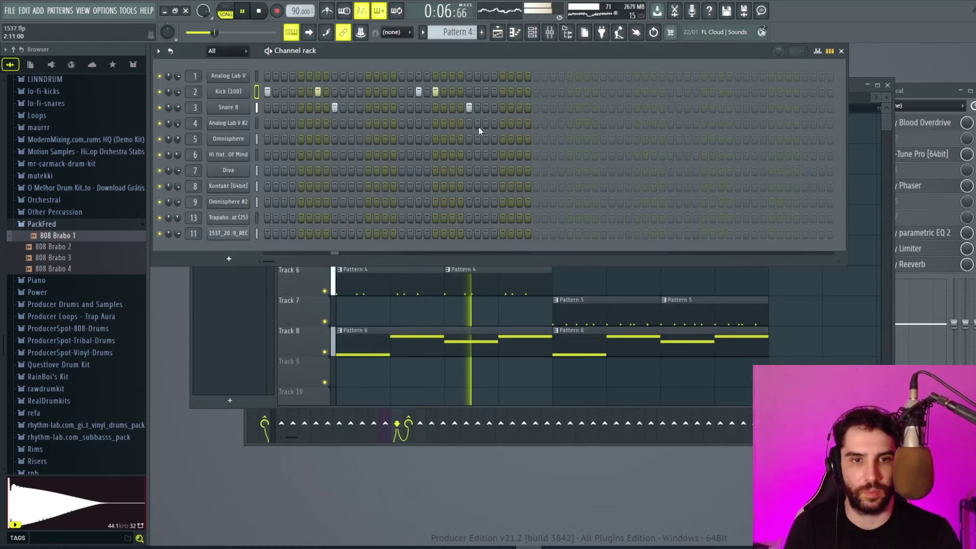
Try filling every 4 steps of Analog Lab V #2 in Pattern 4, play it and undo the fill.
right_click(256, 125)
click(359, 166)
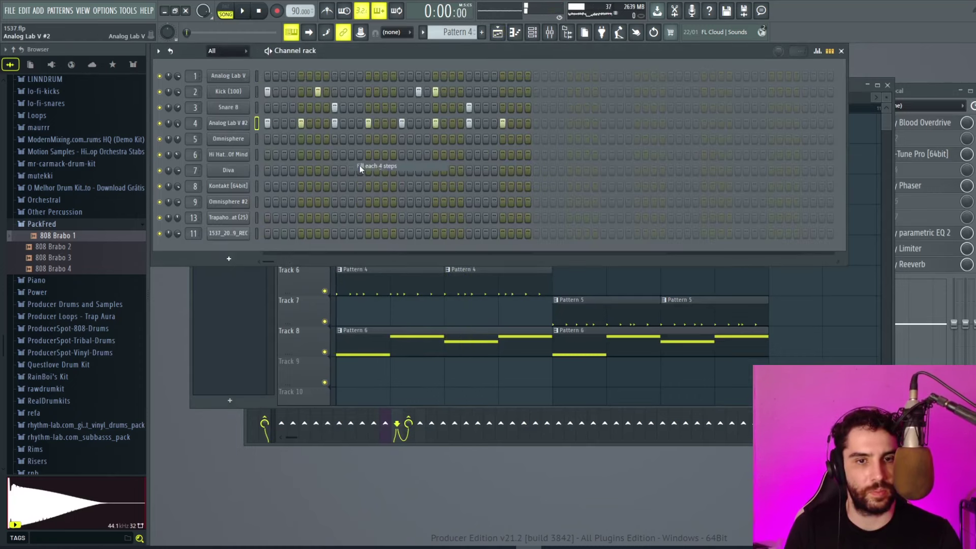
key(space)
key(space)
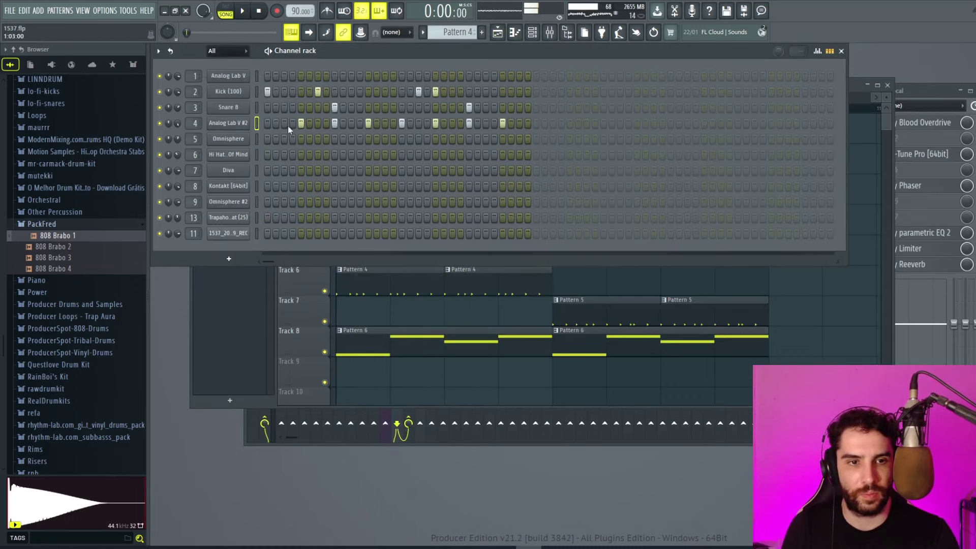
key(ctrl+z)
Fill every 4 steps of the Hi Hat channel in Pattern 4 and play the song.
right_click(259, 157)
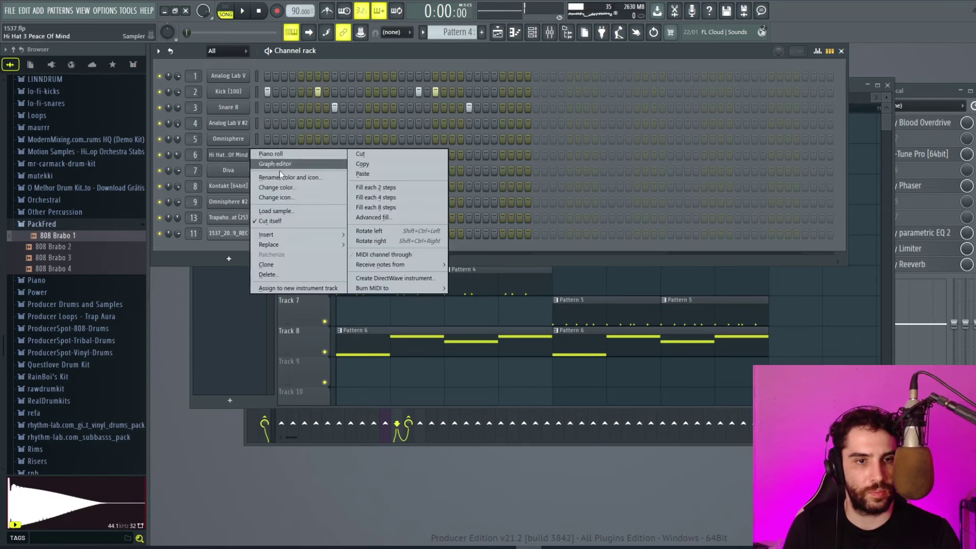
click(368, 197)
key(space)
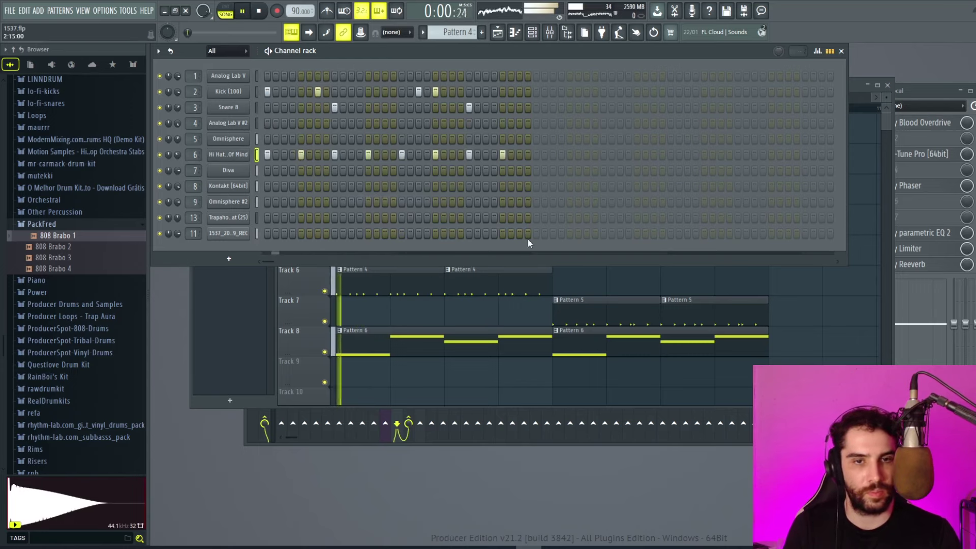
Open Pattern 5 from its Track 7 clip and fill every 4 steps of its Hi Hat channel.
click(608, 309)
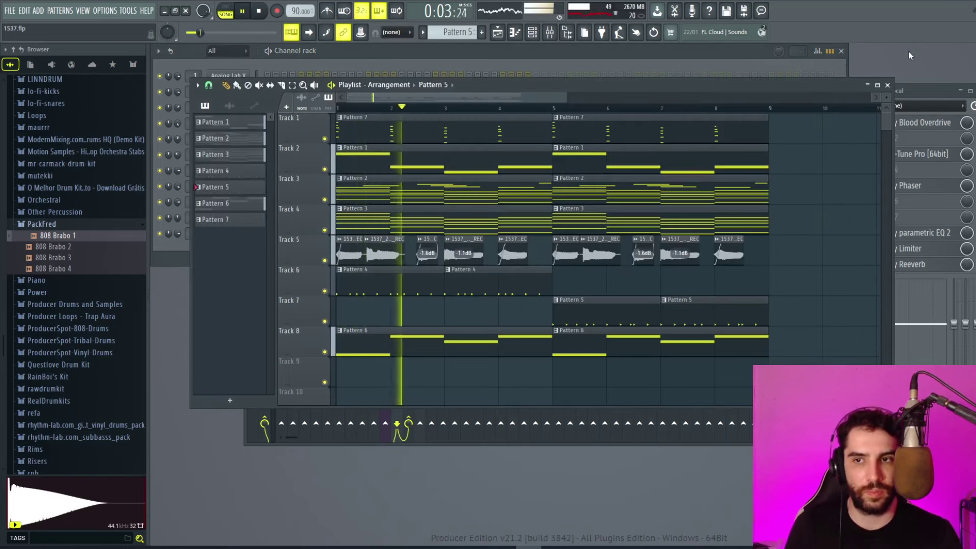
key(F6)
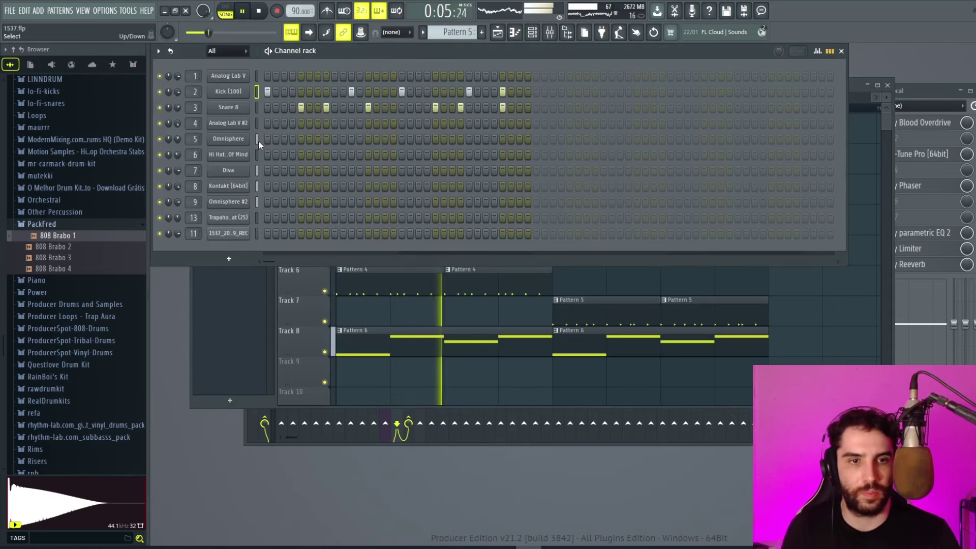
click(257, 123)
right_click(251, 154)
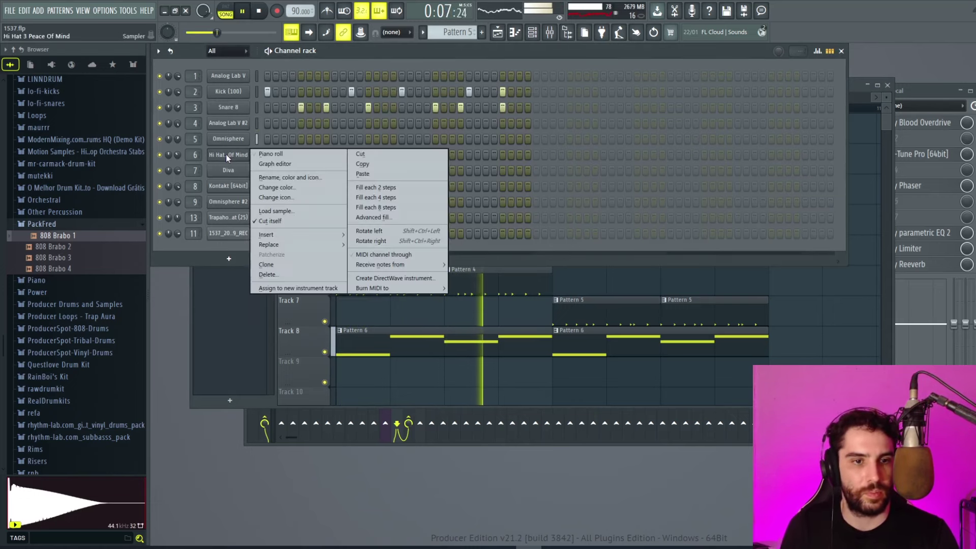
click(401, 199)
click(248, 157)
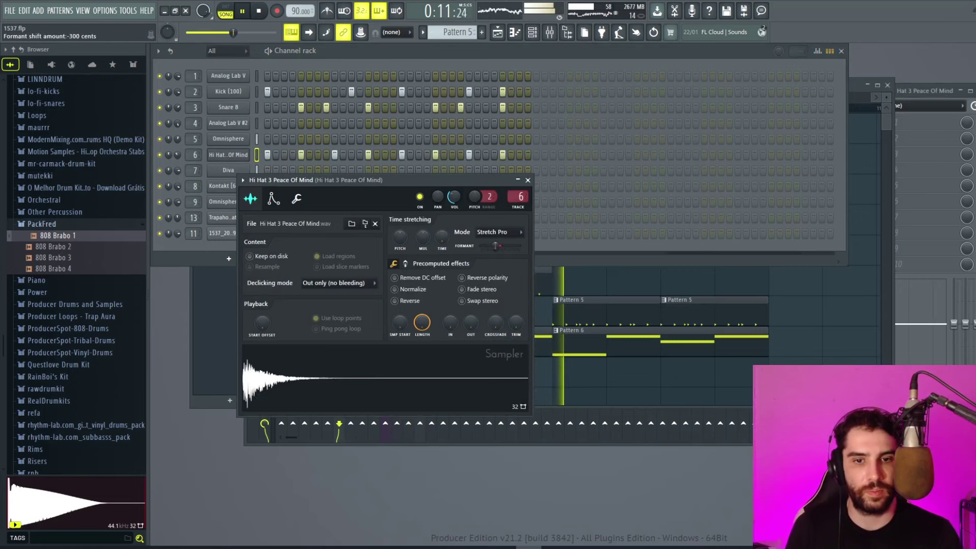
click(528, 181)
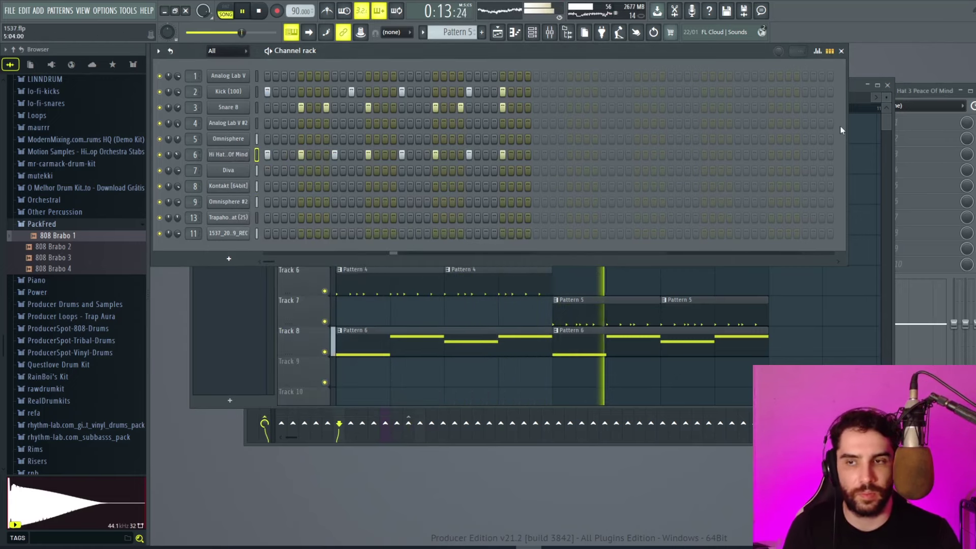
Add an empty Pattern 8, and copy the clips on all tracks from bars 1–8 into bars 9–16.
click(928, 92)
click(502, 35)
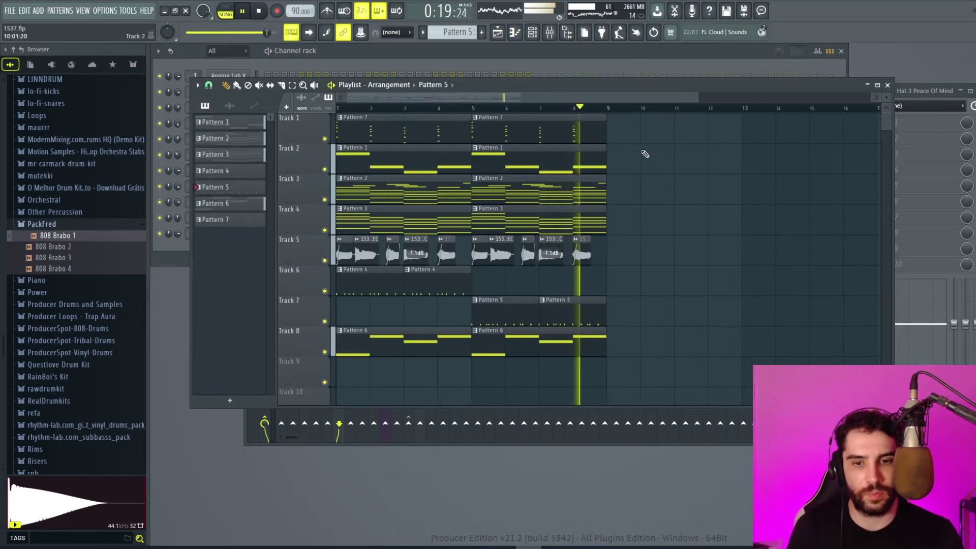
key(space)
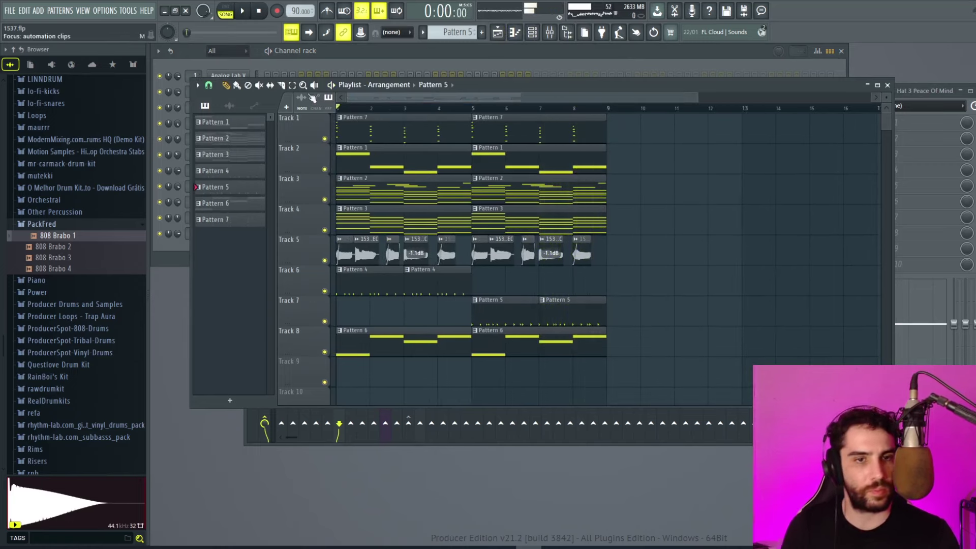
drag(642, 386, 352, 163)
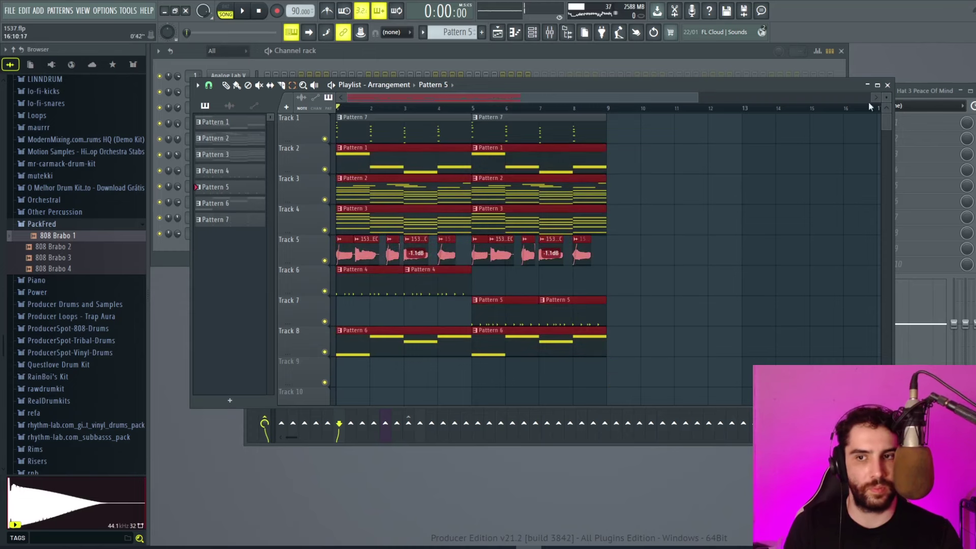
click(739, 64)
click(483, 34)
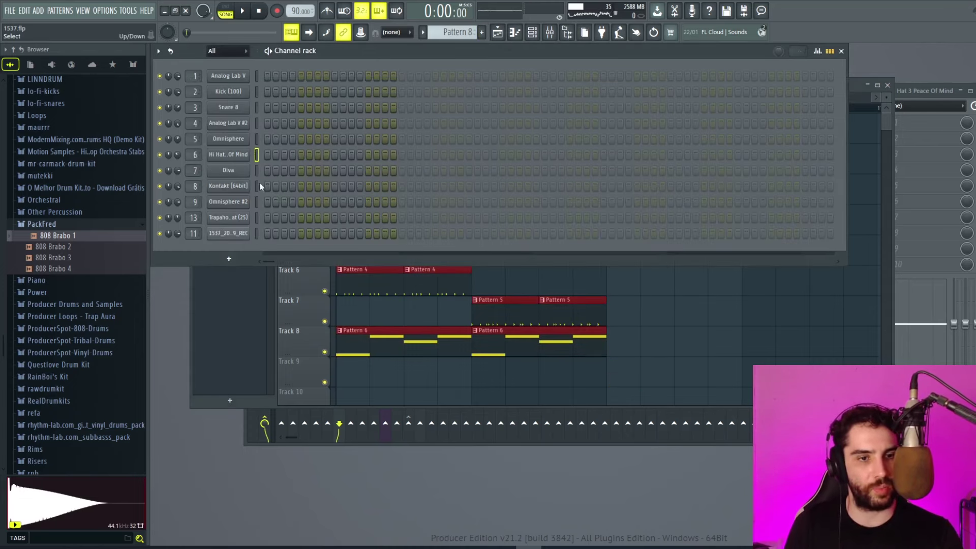
key(F5)
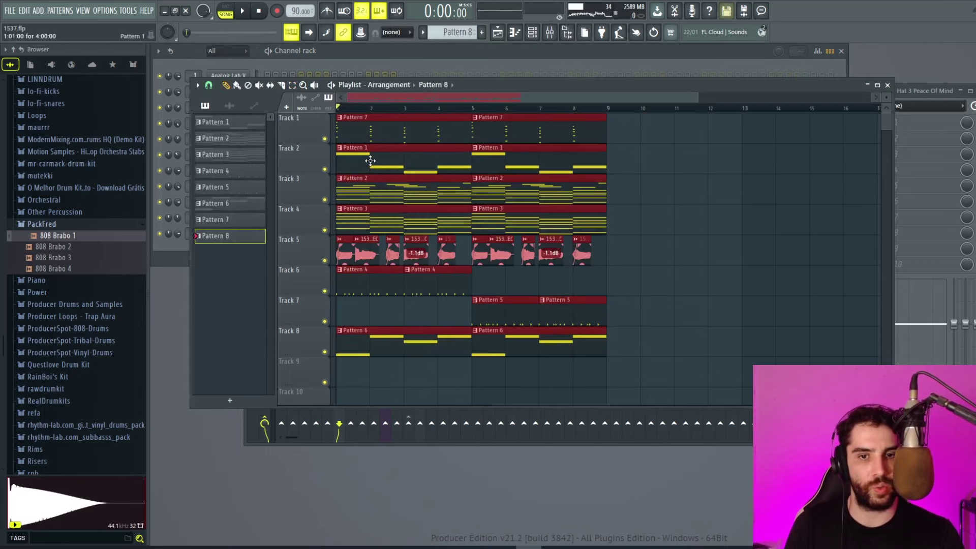
mouse_move(371, 161)
mouse_down()
mouse_move(665, 157)
mouse_move(643, 162)
mouse_up()
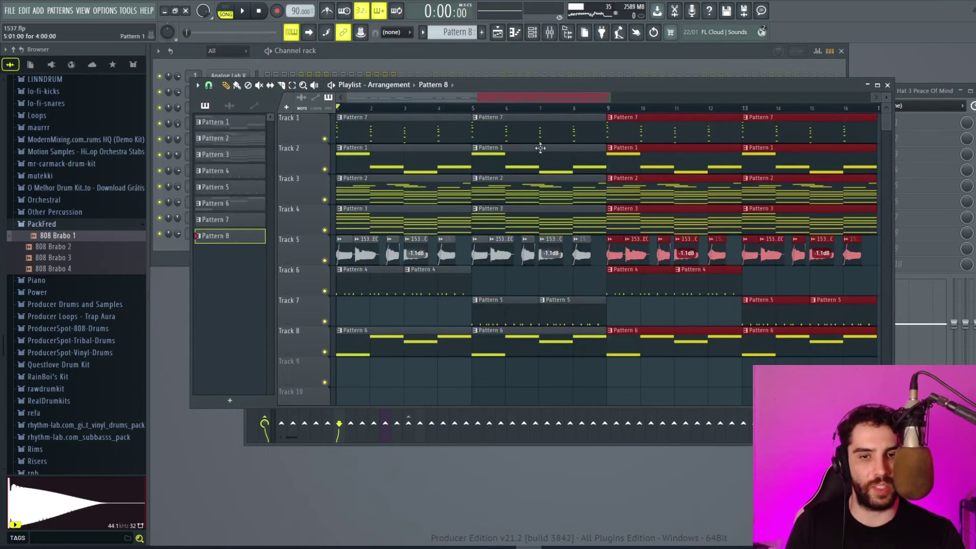
drag(608, 97, 734, 97)
click(775, 262)
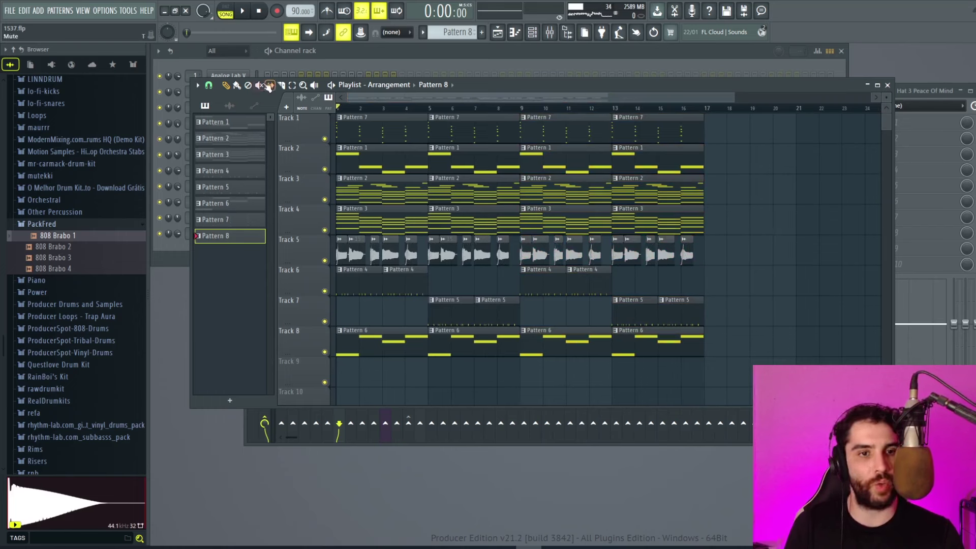
Mute the clips on Tracks 3, 4, 6, 7 and 8 in bars 1–8 and the first Pattern 1 clip, checking by playback.
drag(467, 225, 393, 223)
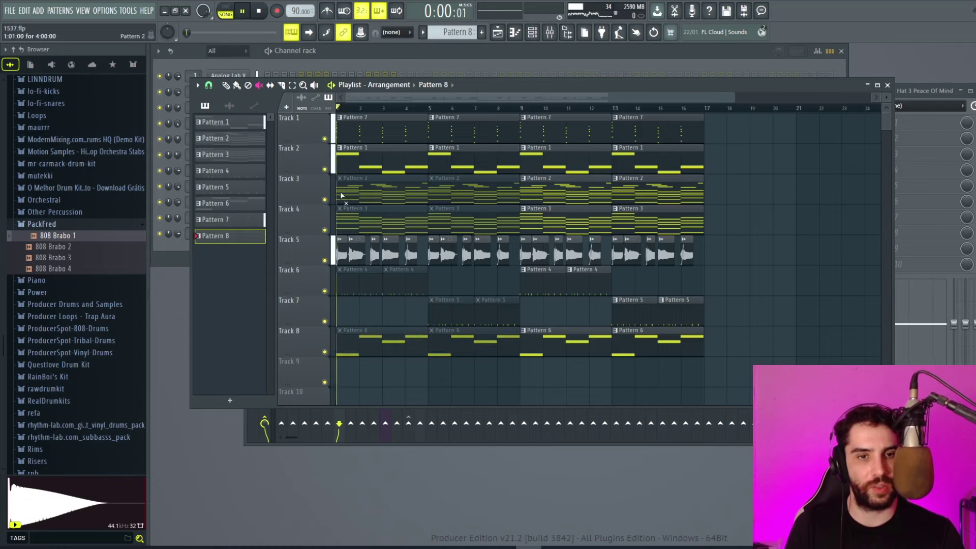
click(406, 160)
click(403, 132)
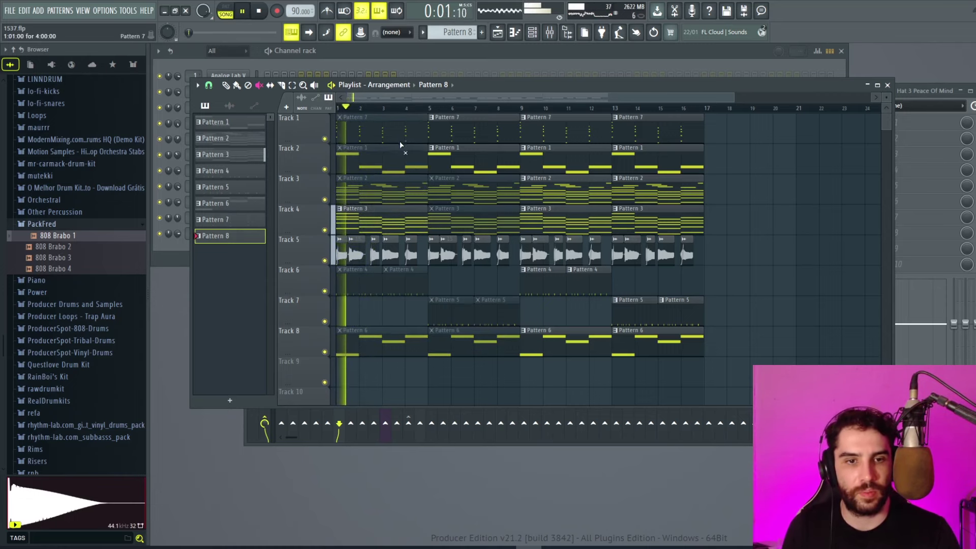
drag(415, 137, 411, 154)
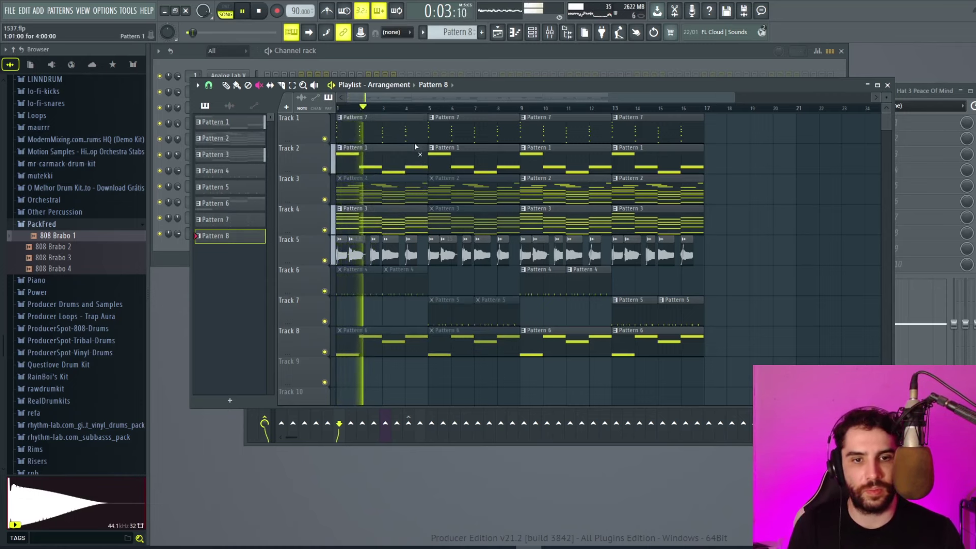
click(412, 139)
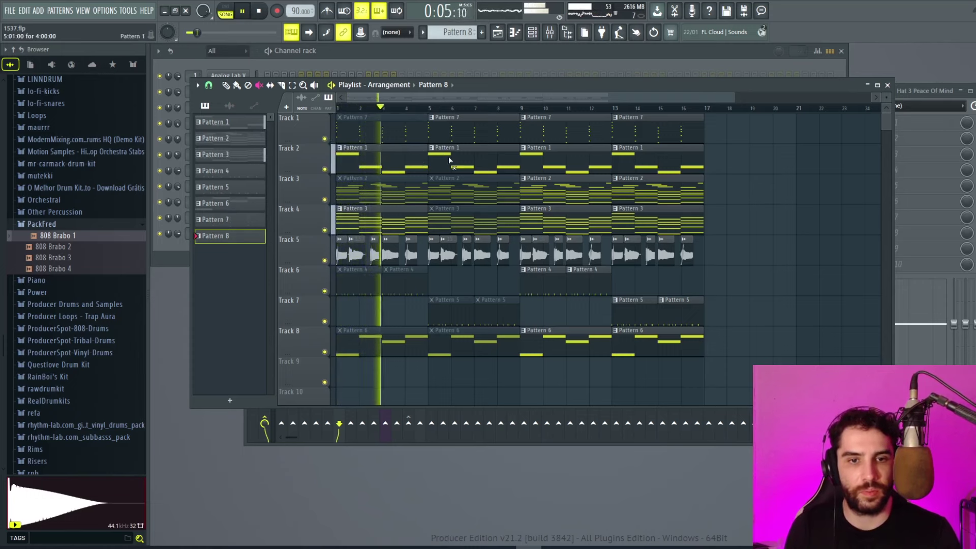
click(412, 214)
click(398, 164)
key(space)
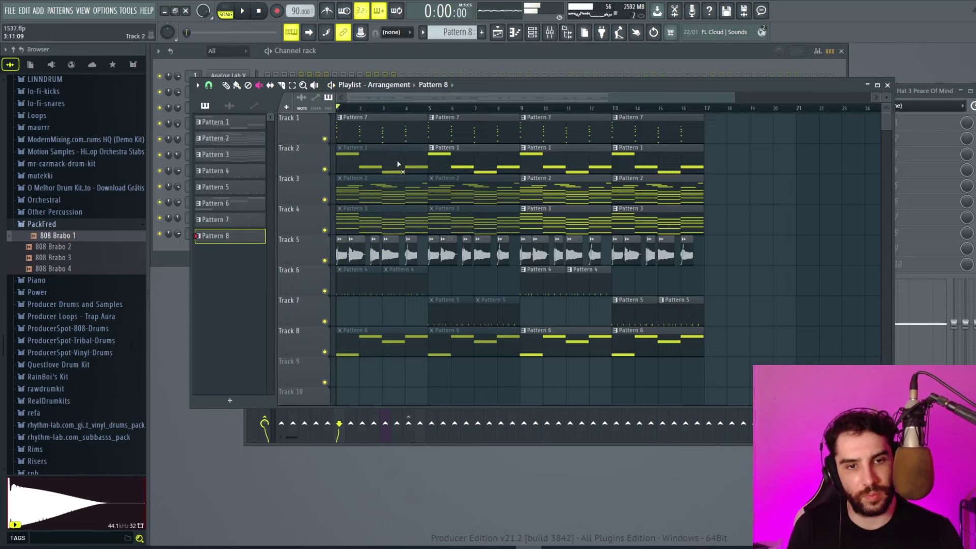
Unmute both Pattern 3 clips in bars 1–8 and the Pattern 2 clip in bars 5–8 while the song plays.
click(404, 220)
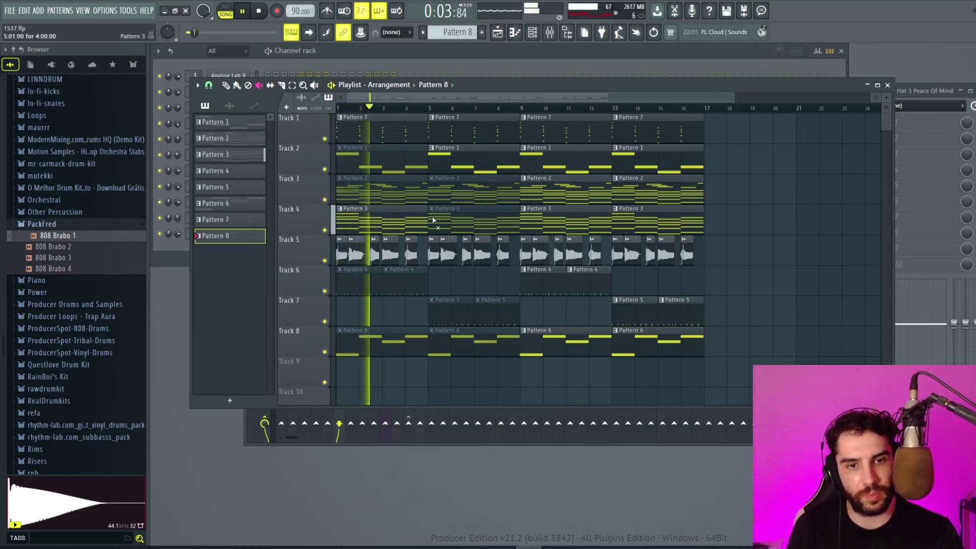
click(463, 224)
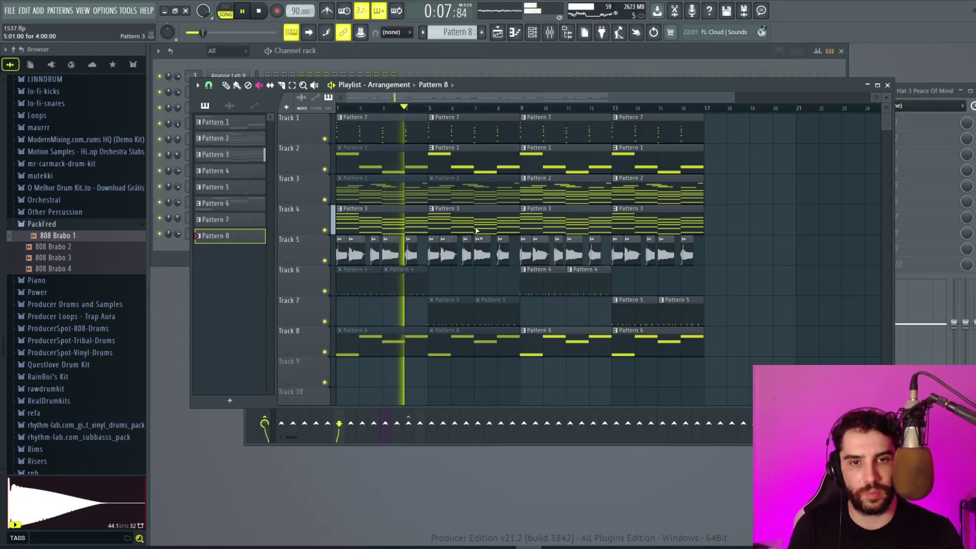
click(481, 201)
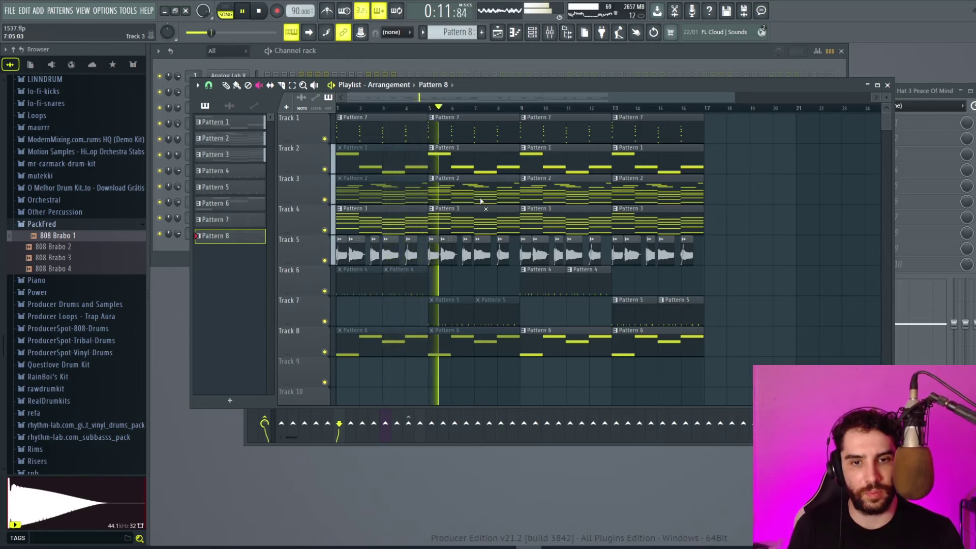
click(481, 201)
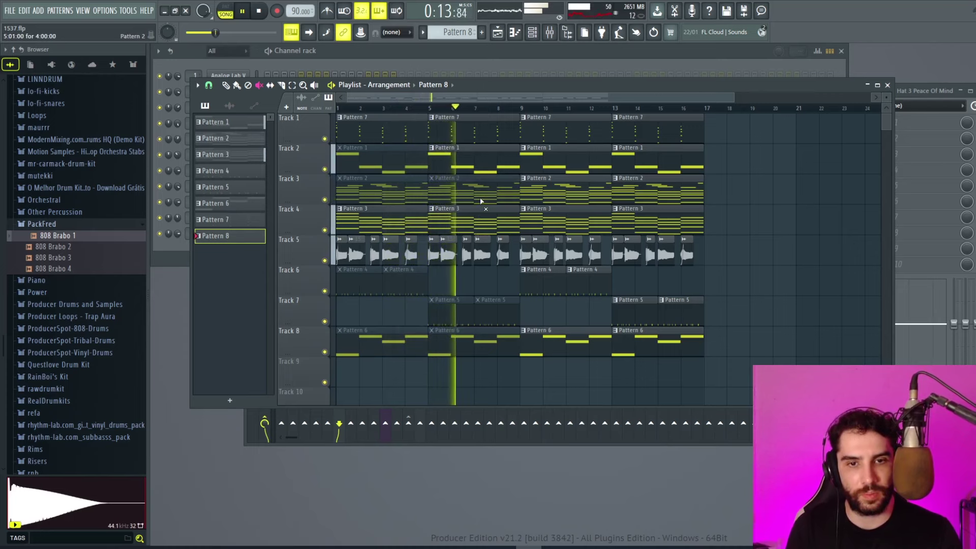
click(484, 186)
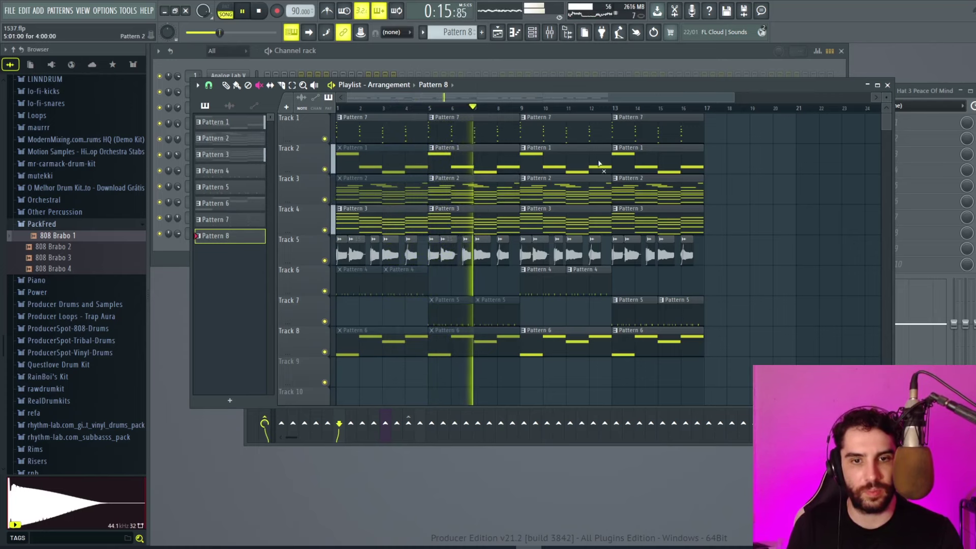
Select the vocal track in the mixer and return to the playlist.
click(920, 92)
click(396, 307)
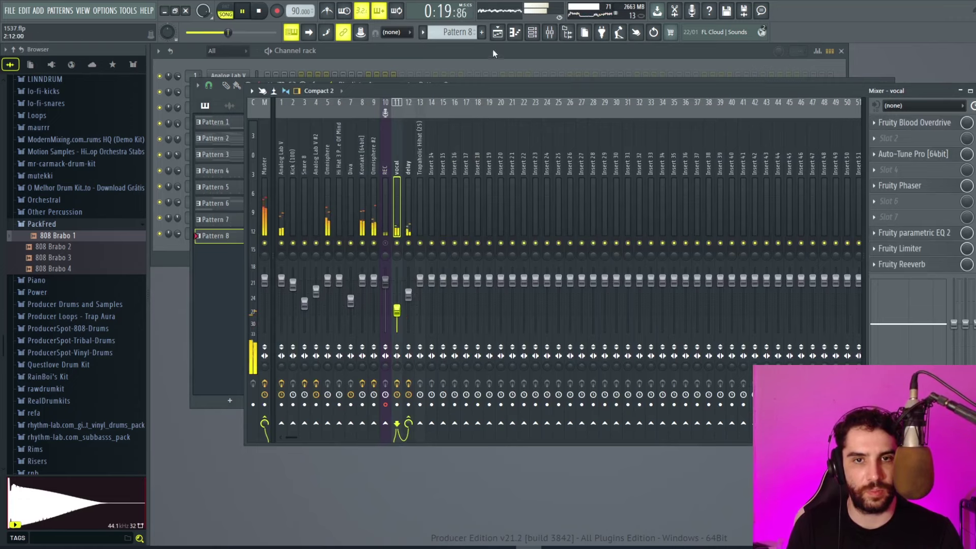
click(498, 32)
Enable the first step of the Trapaholics Hihat (25) channel in Pattern 8 and place the pattern on Track 9 at bar 9.
drag(557, 98, 581, 98)
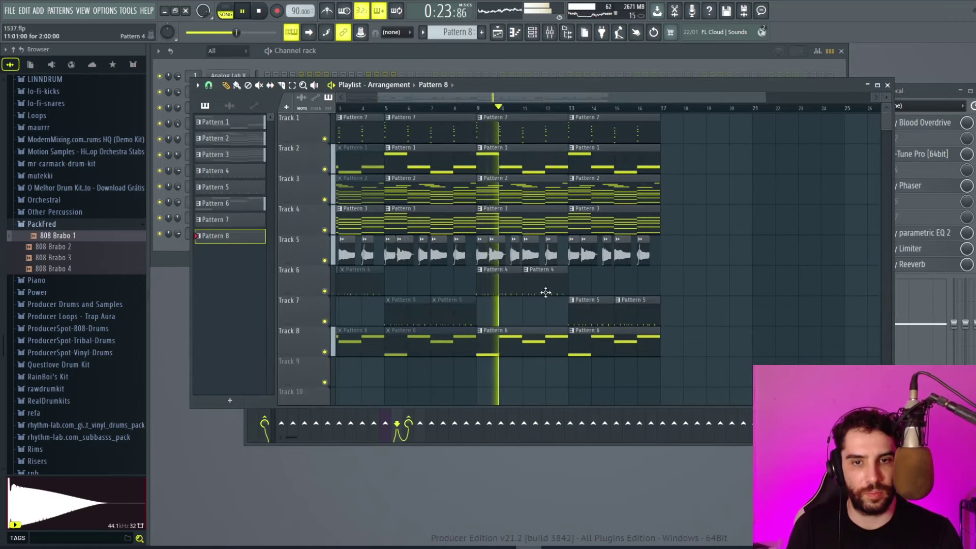
scroll(546, 292, down, 2)
click(490, 57)
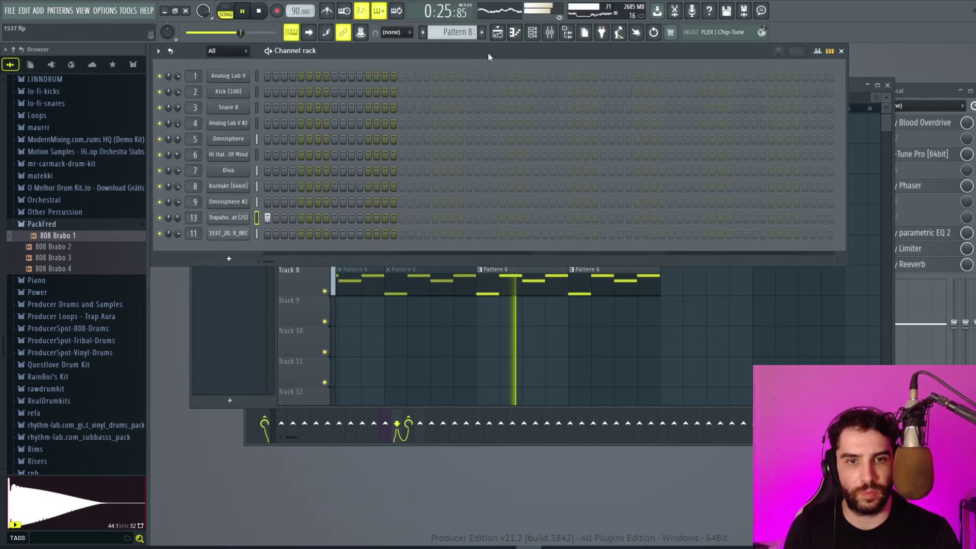
click(473, 320)
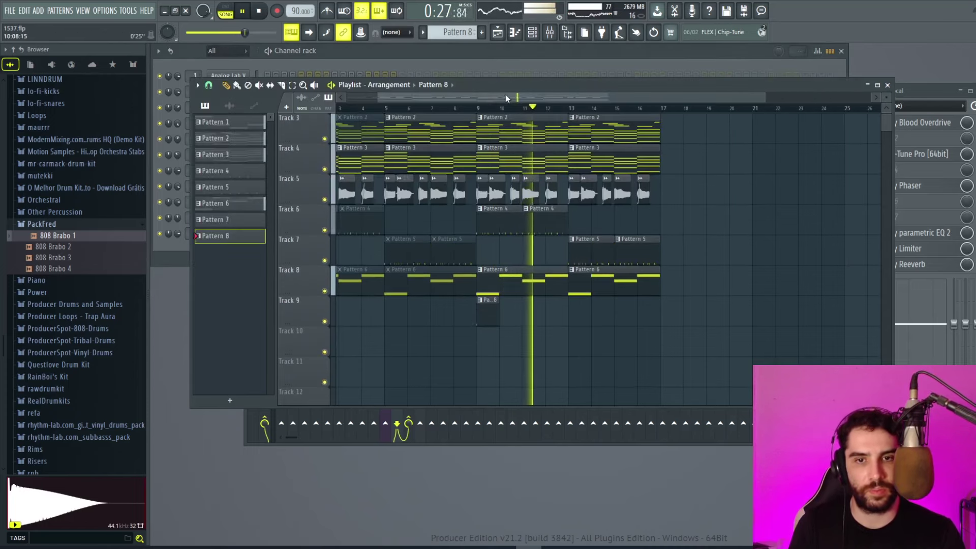
scroll(601, 186, up, 2)
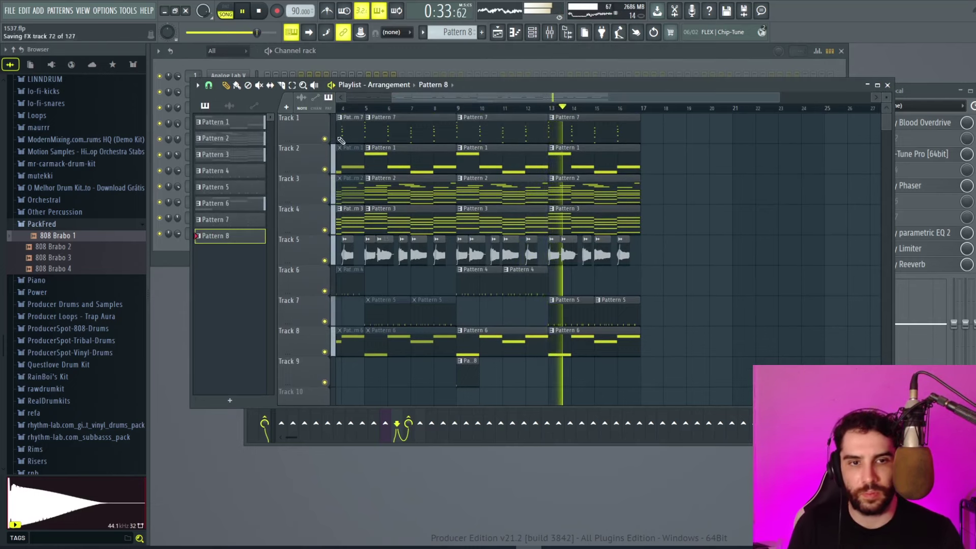
drag(656, 385, 460, 114)
click(208, 85)
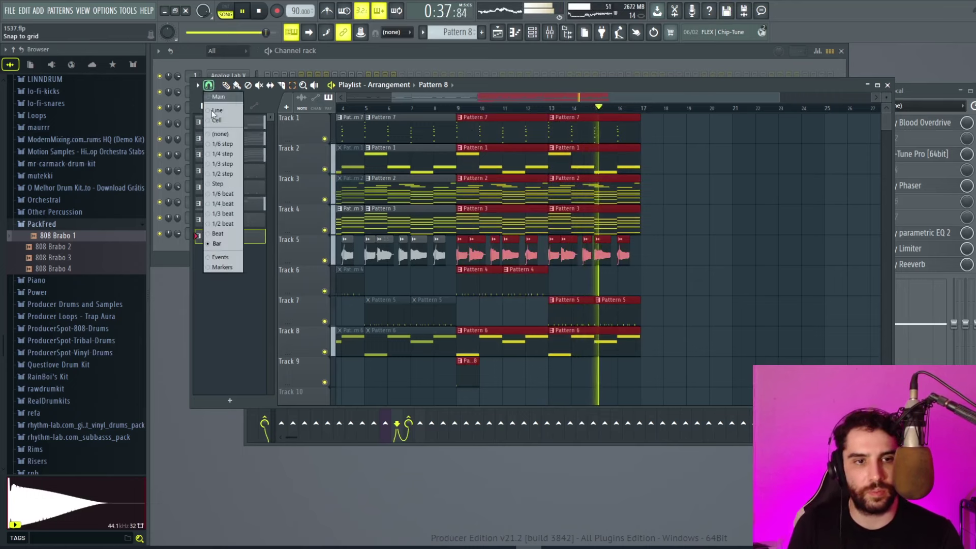
click(660, 214)
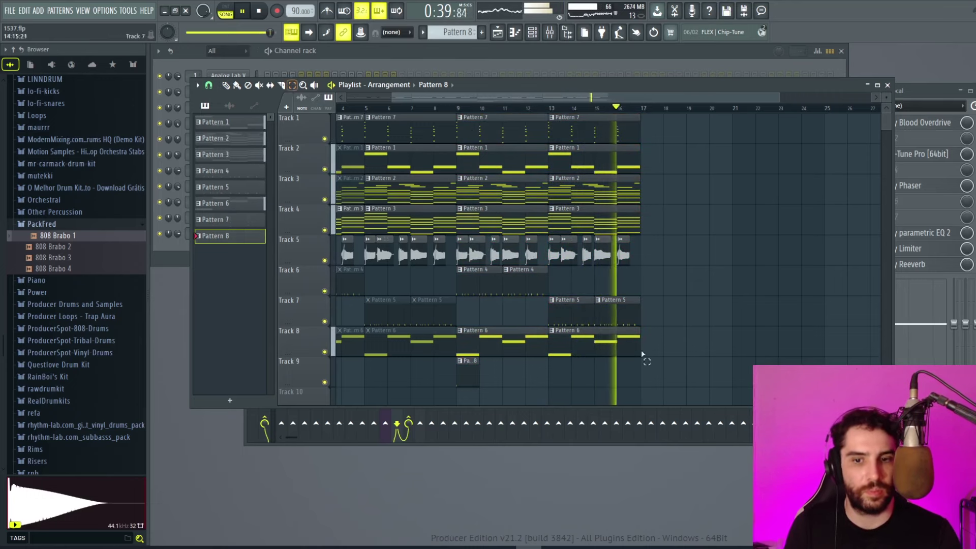
Stop the song and duplicate all clips of bars 13–16 twice, filling bars 17–24.
drag(671, 388, 559, 115)
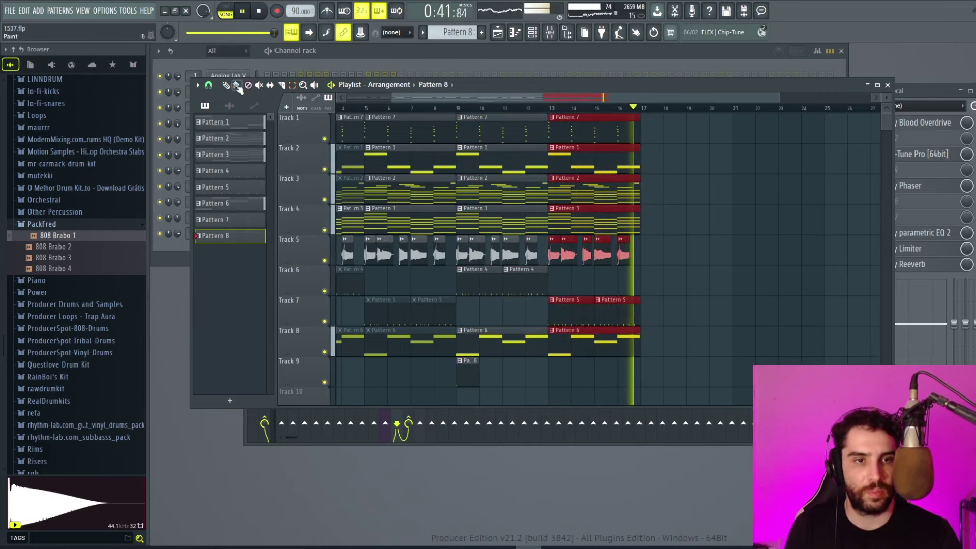
key(space)
key(p)
drag(661, 387, 551, 113)
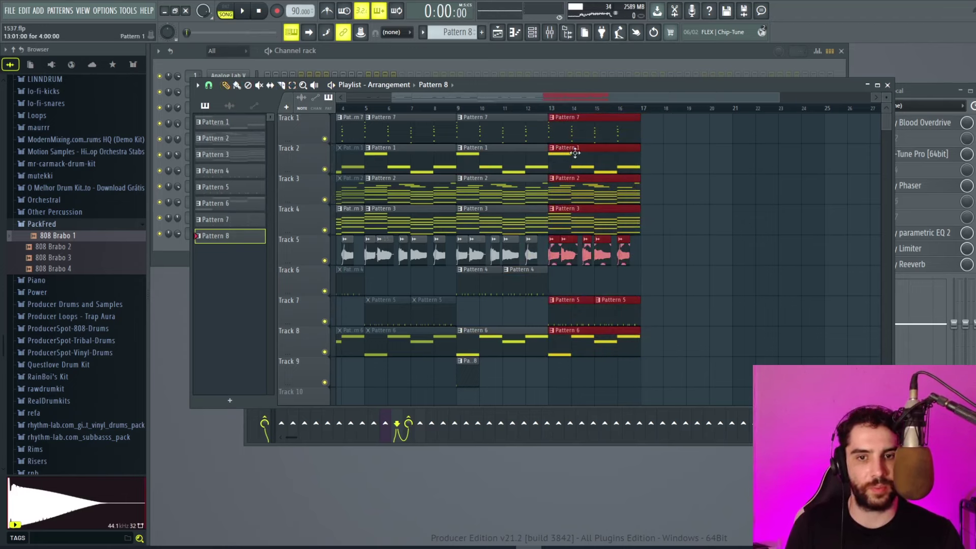
key(ctrl+b)
key(ctrl+b)
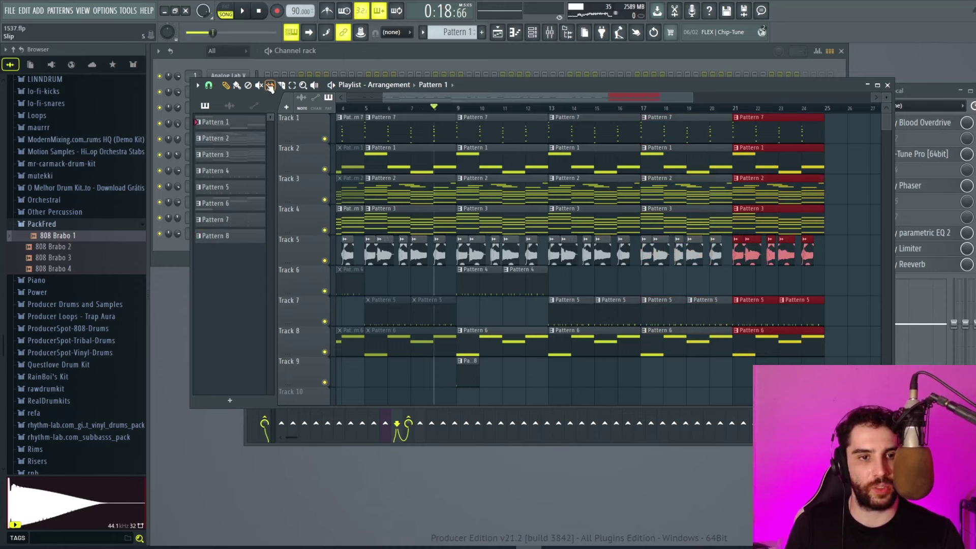
Mute the Track 5 vocal clips in bars 9–12 during playback and try the same for bars 13–16.
click(260, 86)
key(space)
drag(461, 255, 532, 258)
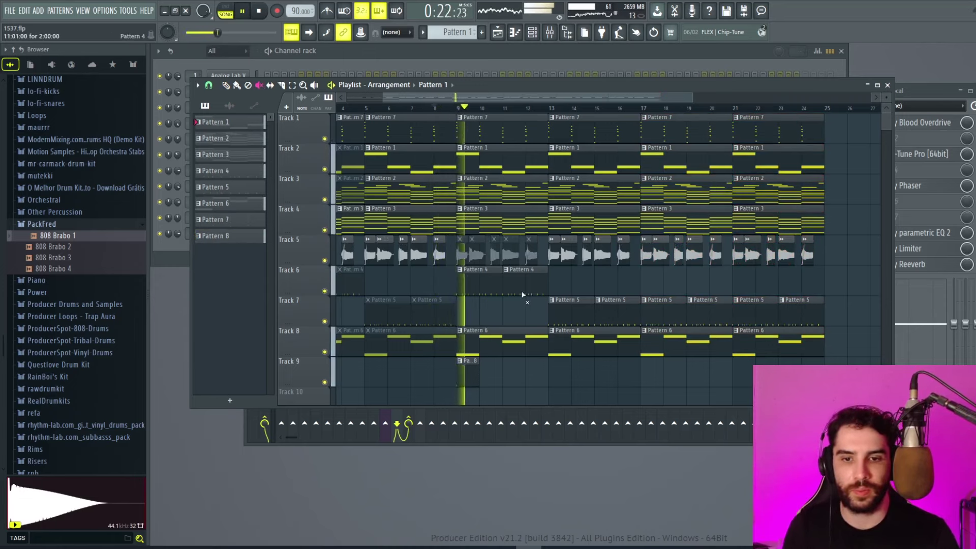
drag(554, 256, 623, 257)
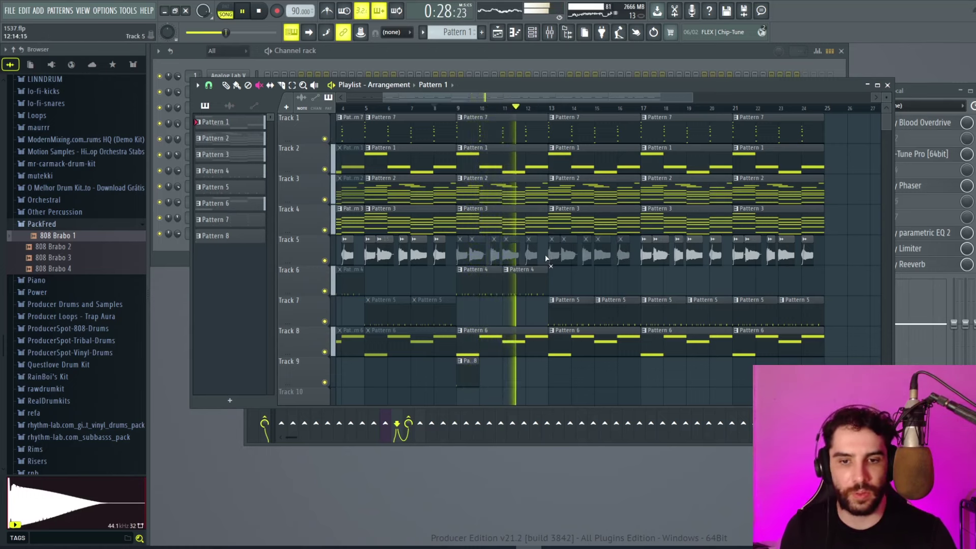
drag(550, 258, 623, 259)
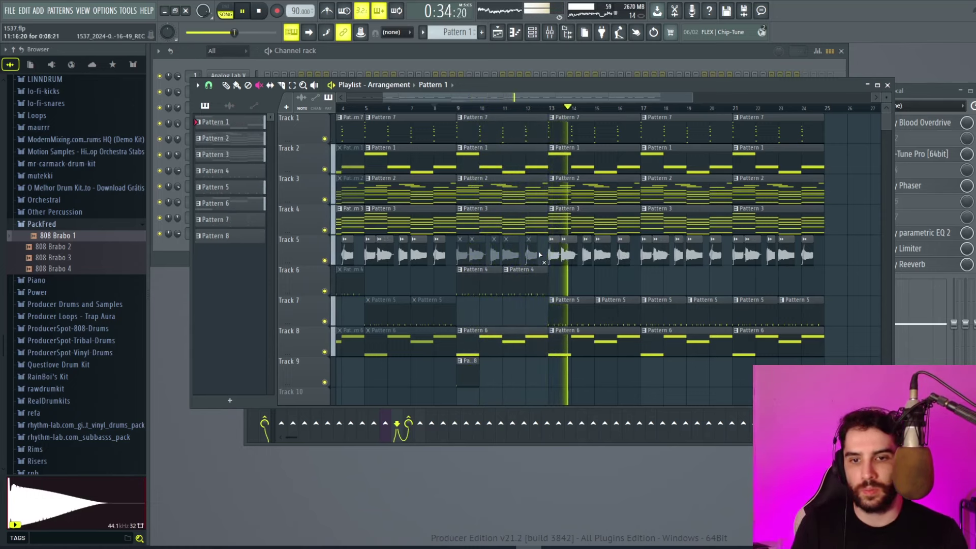
Mute the Track 5 vocal clips in bars 13–16 and play the song from bar 9 to check the change.
key(ctrl+z)
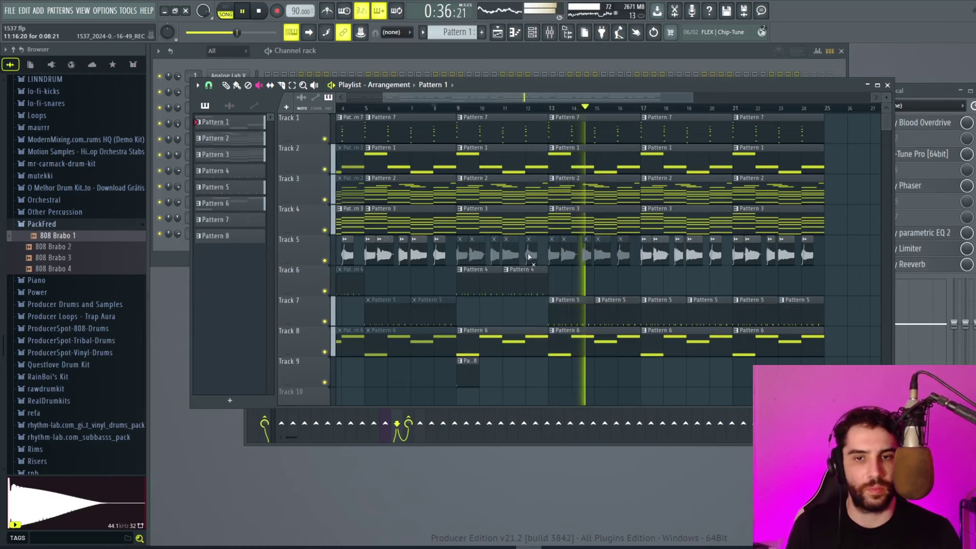
key(space)
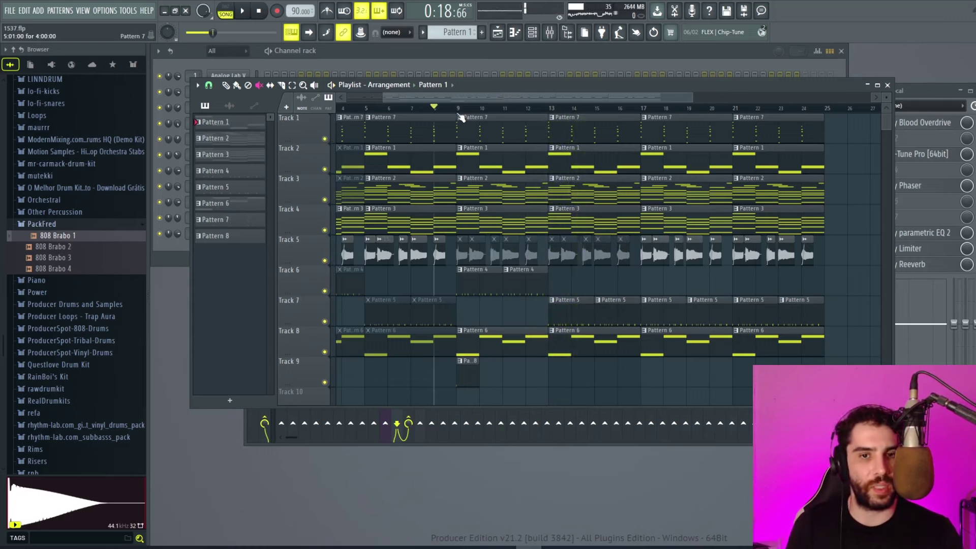
key(space)
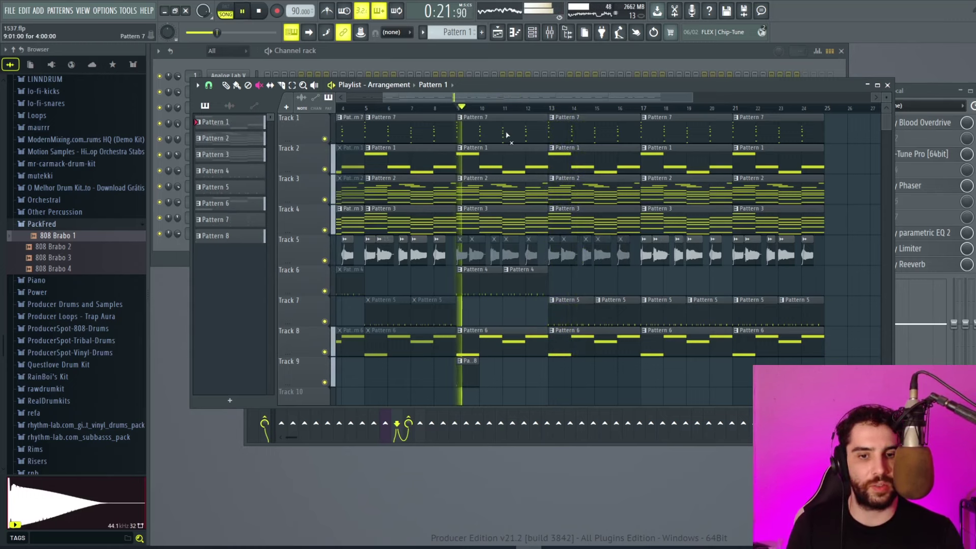
key(space)
Place a Pattern 8 clip on Track 9 at bar 17.
drag(536, 98, 568, 98)
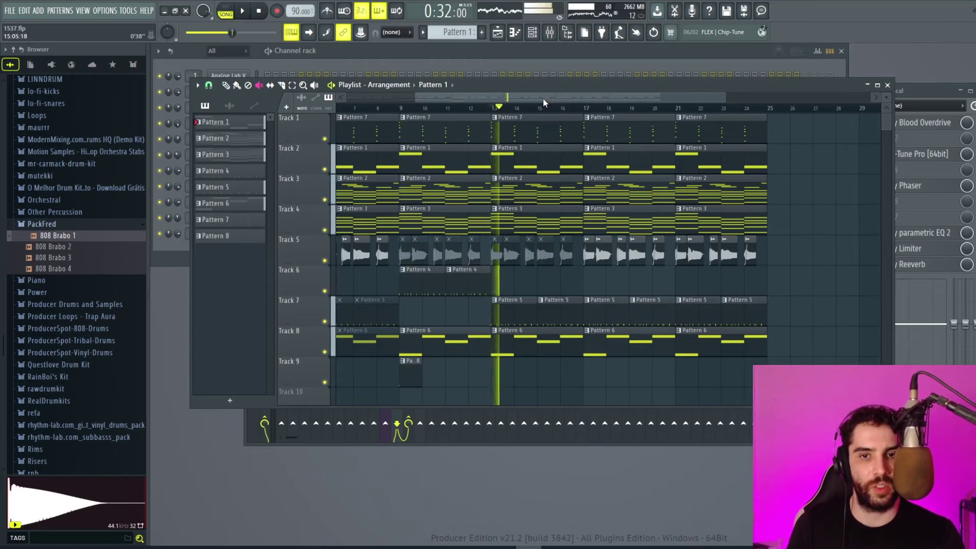
drag(543, 99, 618, 98)
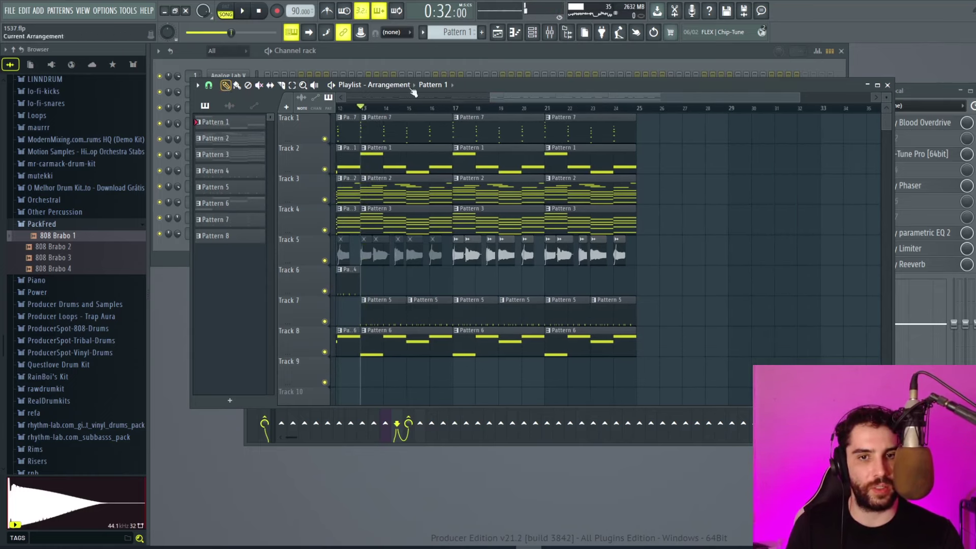
drag(513, 99, 449, 100)
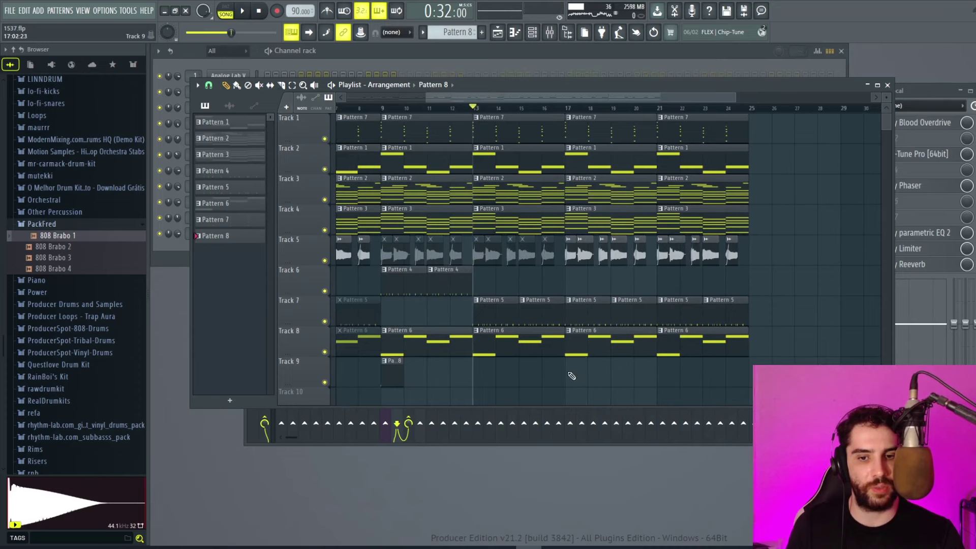
drag(514, 98, 589, 98)
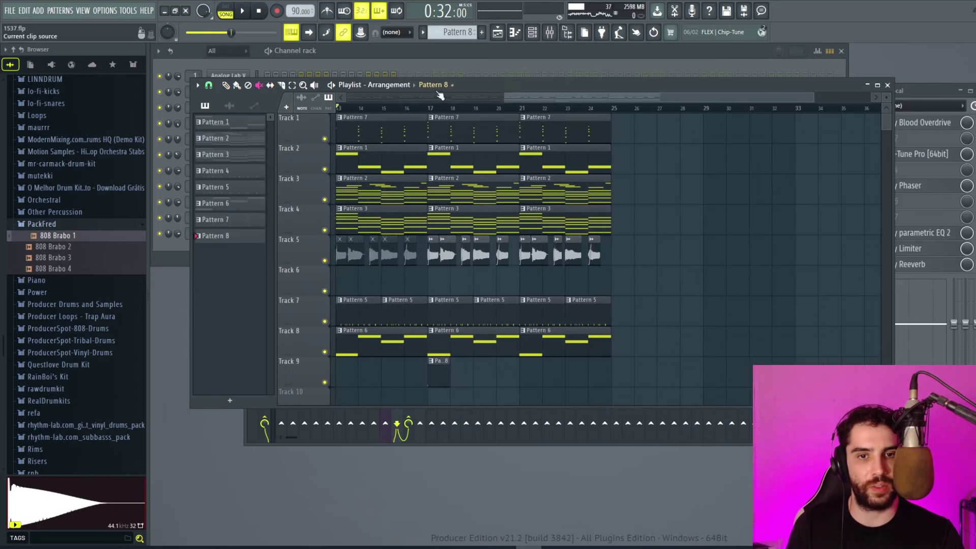
Mute the Pattern 1, Pattern 3 and vocal clips in bars 17–24, auditioning playback from bar 17.
key(space)
key(space)
drag(491, 220, 503, 188)
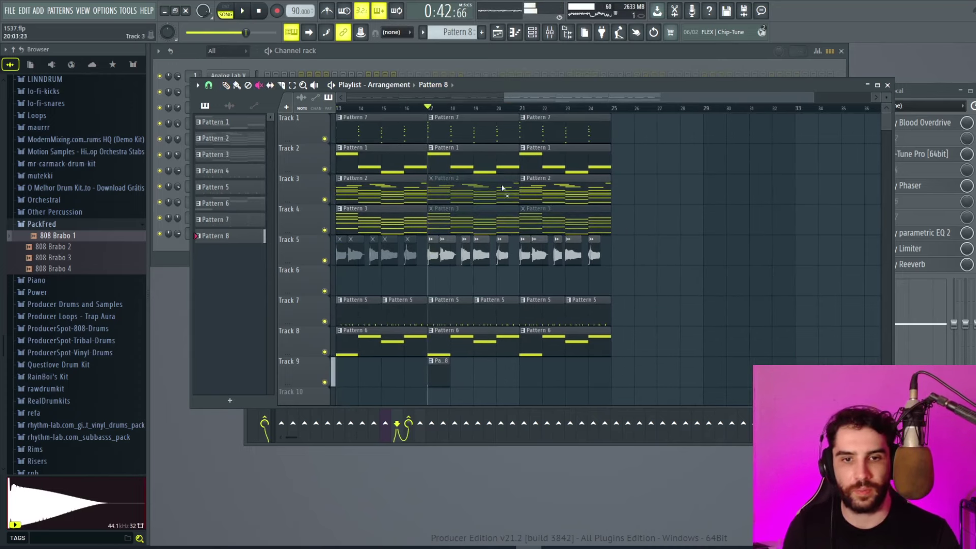
key(space)
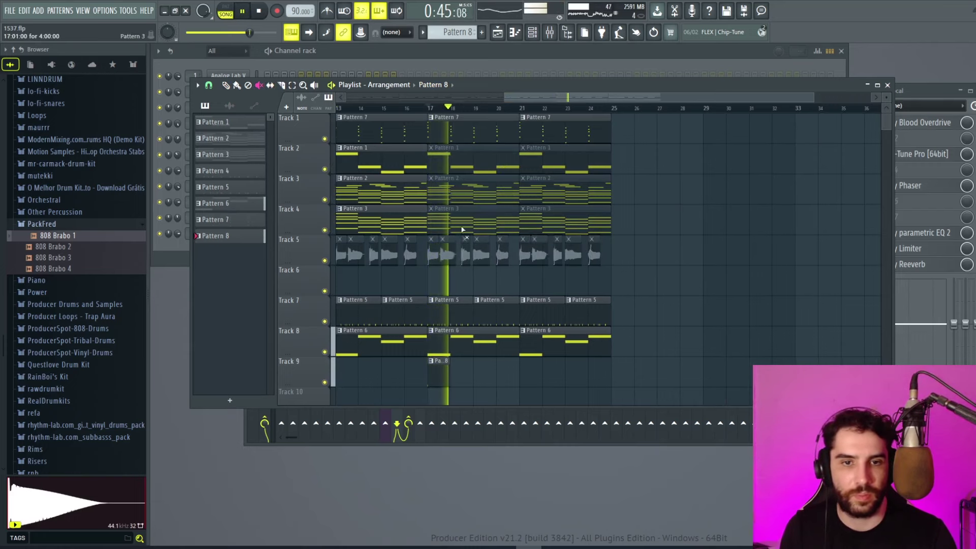
key(space)
Mute both Pattern 7 clips on Track 1 in bars 17–24, leaving the Track 3 Pattern 2 clips active.
click(468, 134)
key(space)
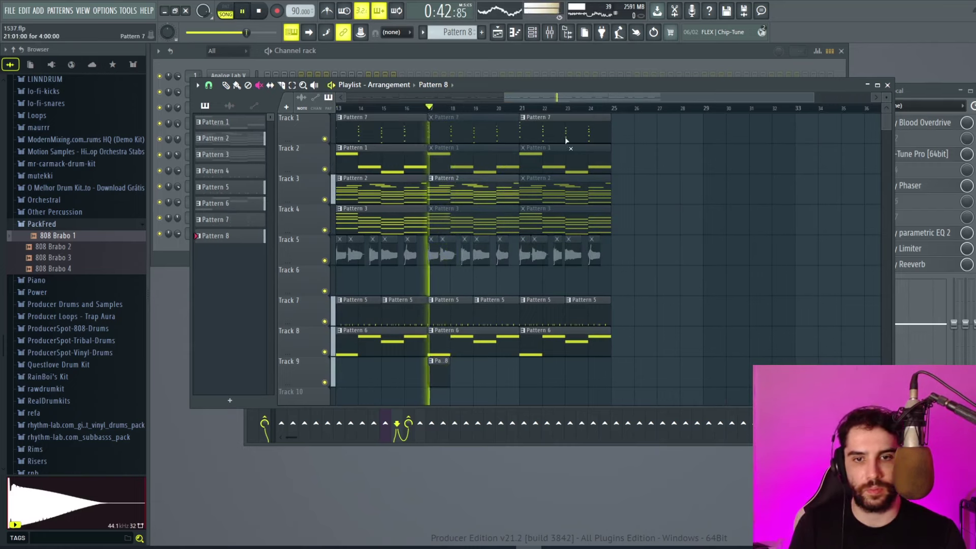
click(566, 139)
click(562, 187)
Copy the Diva notes of Pattern 6 into a new Pattern 9 and place it on Track 10 at bars 17 and 21.
click(292, 85)
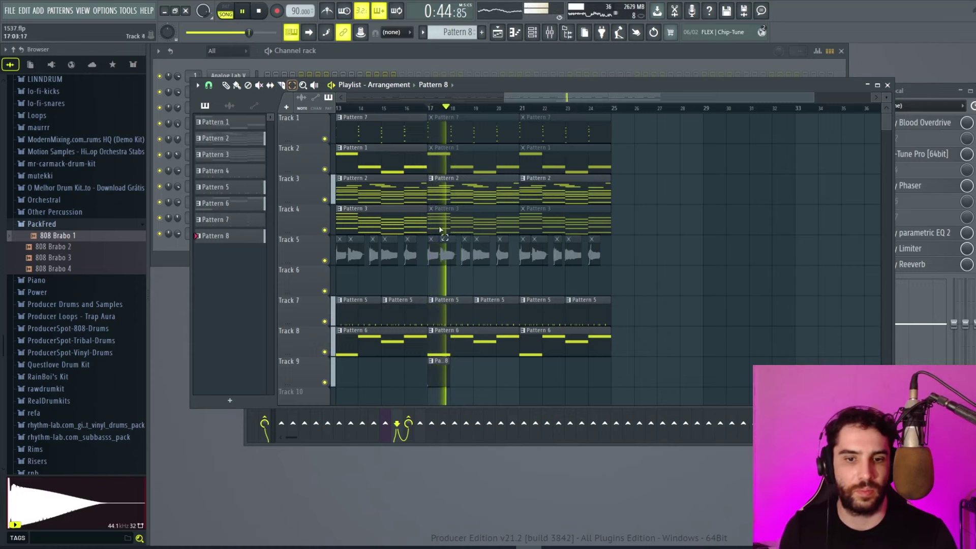
click(226, 86)
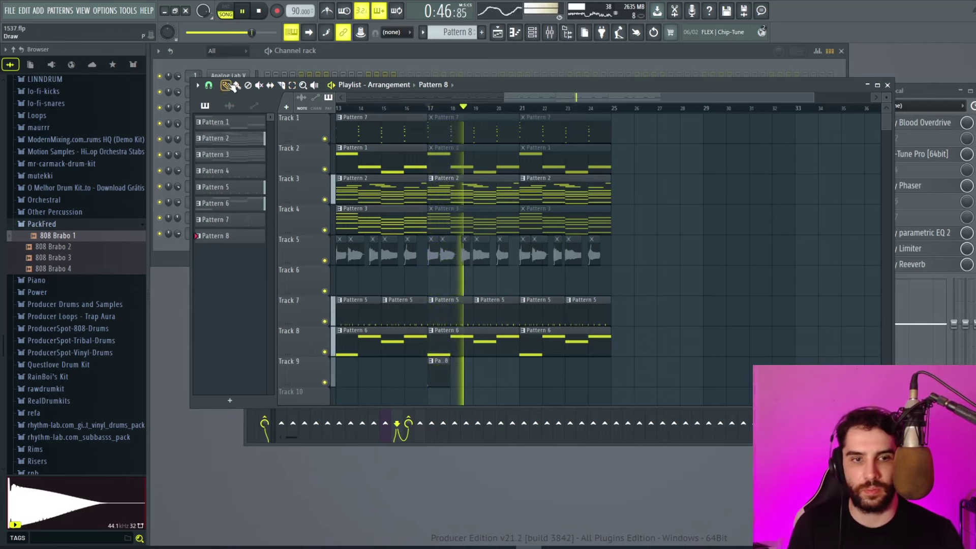
click(490, 348)
key(F6)
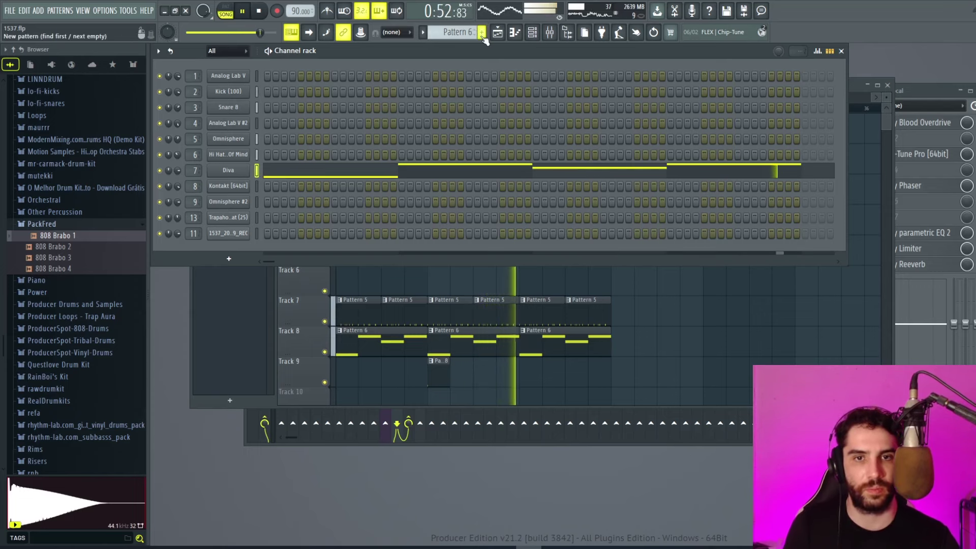
click(482, 33)
click(436, 401)
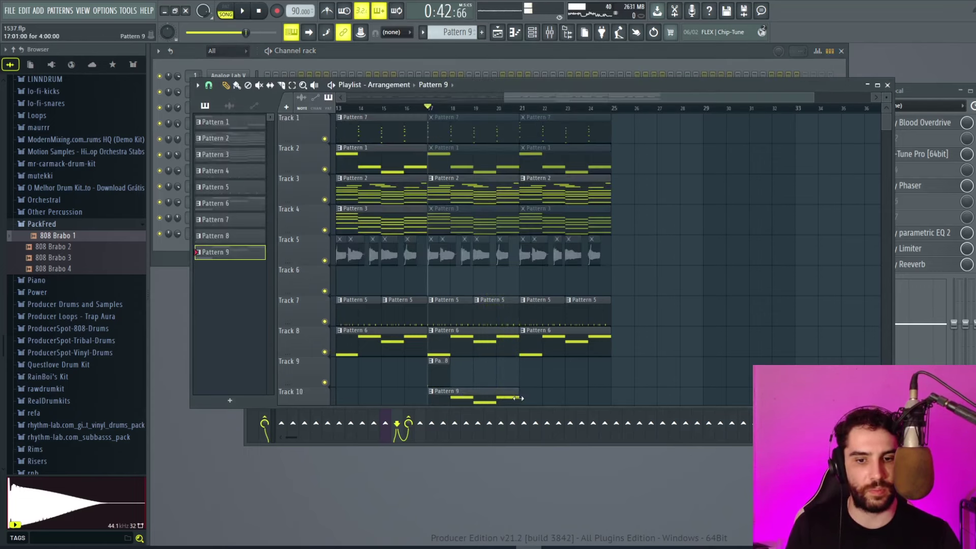
click(523, 398)
Delete the two Pattern 6 clips on Track 8 in bars 17–24.
scroll(519, 399, down, 2)
right_click(514, 291)
right_click(525, 288)
Open Pattern 9's Diva notes, shorten the bar 1 C3 note to about one beat and add a short C3 late in the bar.
double_click(476, 332)
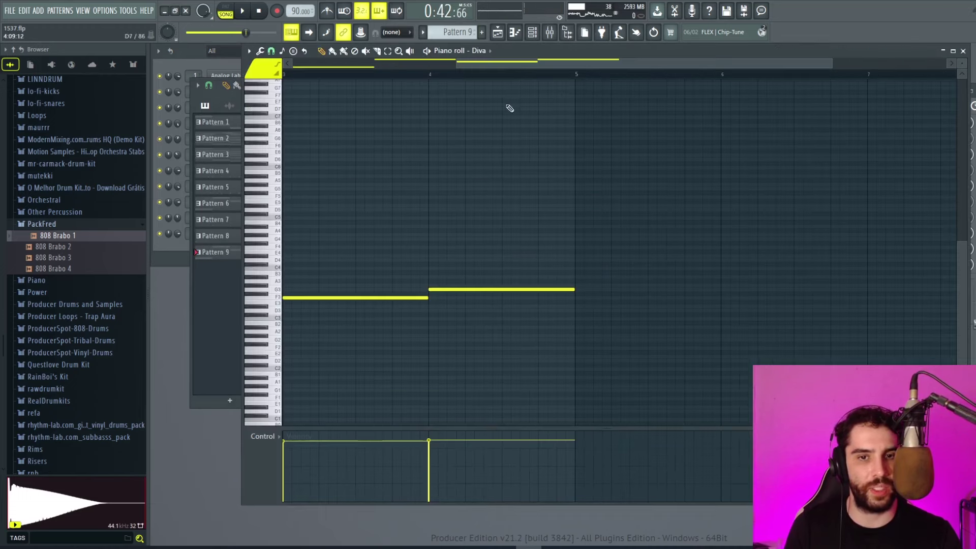
key(space)
key(space)
drag(428, 319, 366, 319)
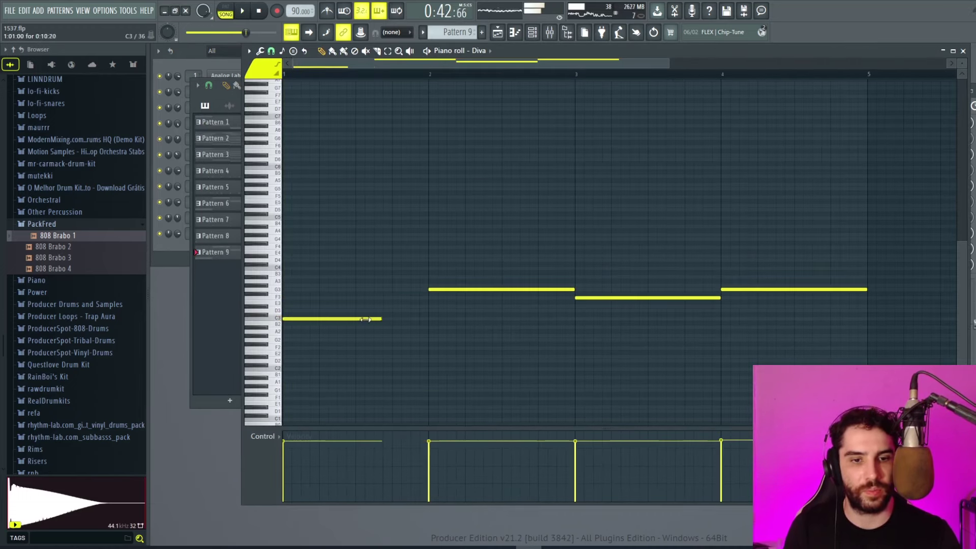
key(space)
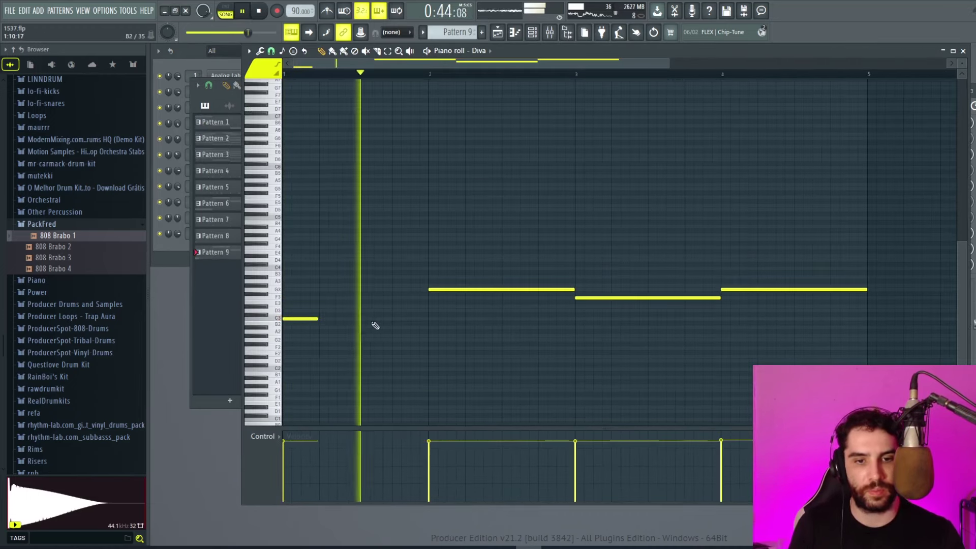
click(375, 319)
drag(401, 319, 395, 323)
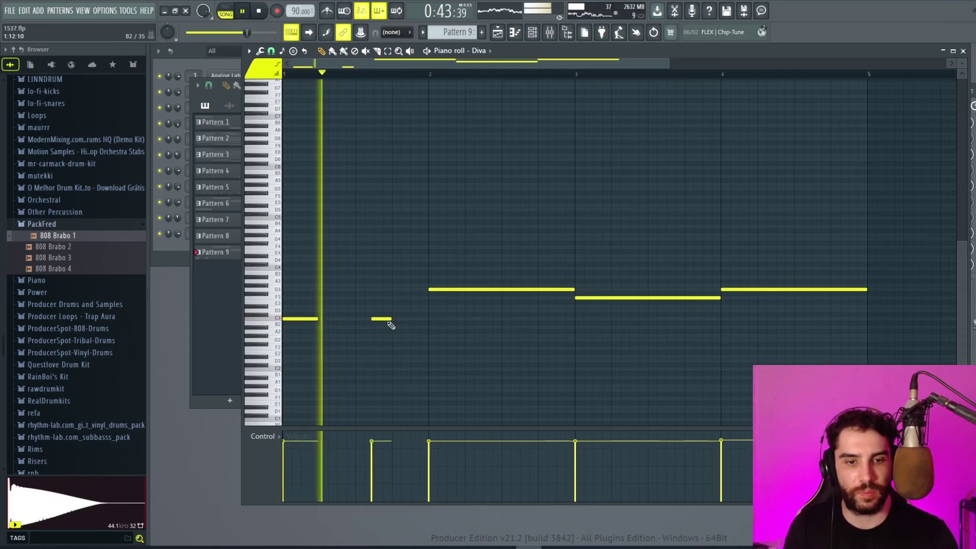
right_click(395, 323)
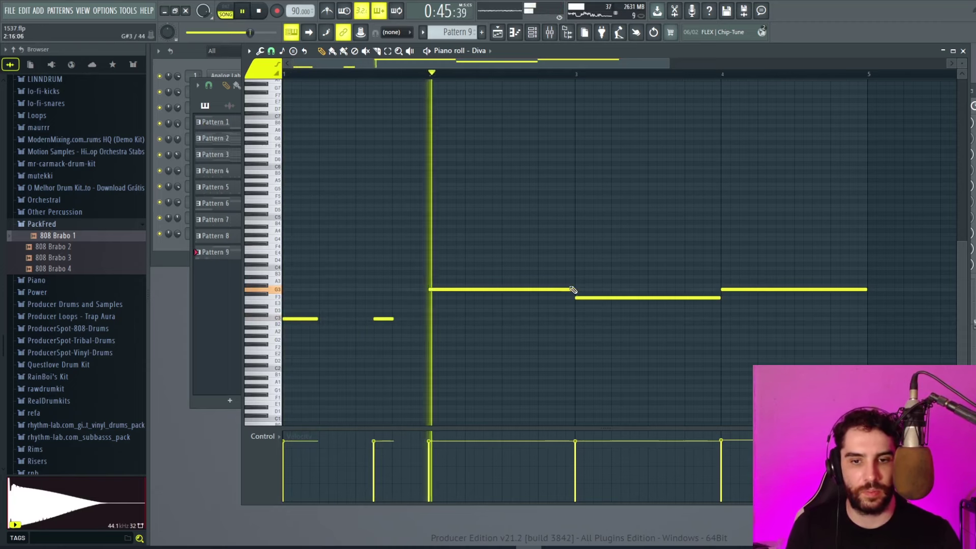
Shorten the bar 2 G3 note to about one beat and add another G3 from mid-bar to the bar's end.
drag(574, 289, 466, 290)
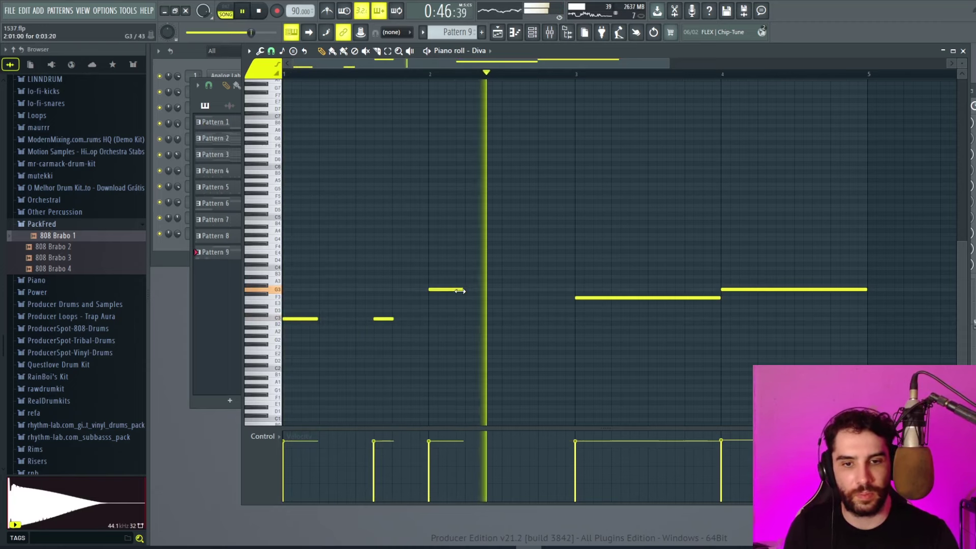
click(504, 290)
drag(538, 290, 574, 290)
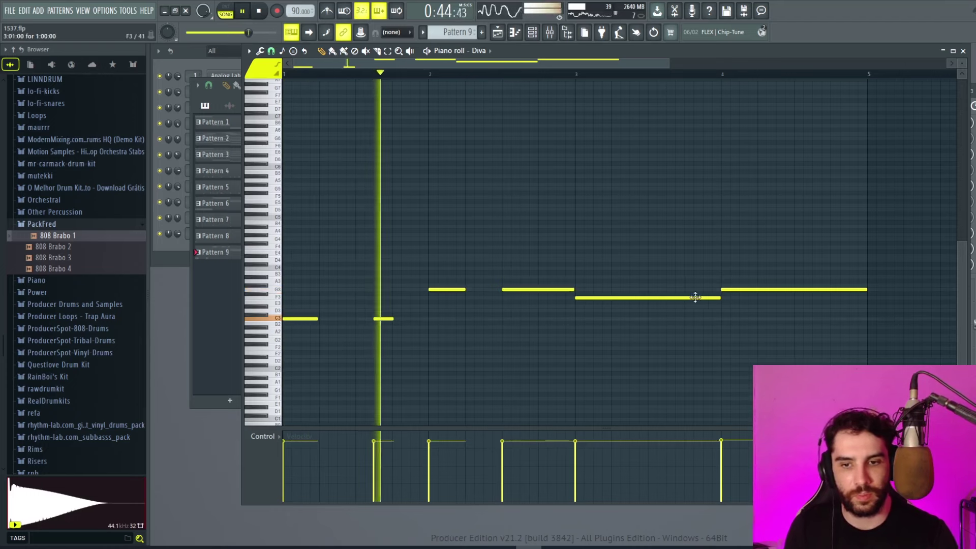
Shorten the bar 3 F3 note to about one beat and add a short F3 late in the bar.
drag(718, 301, 610, 299)
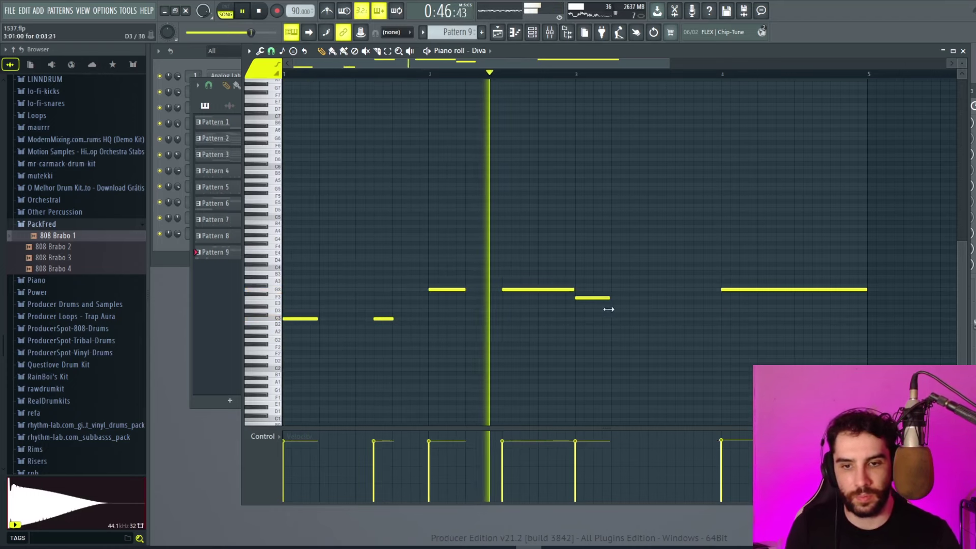
click(668, 299)
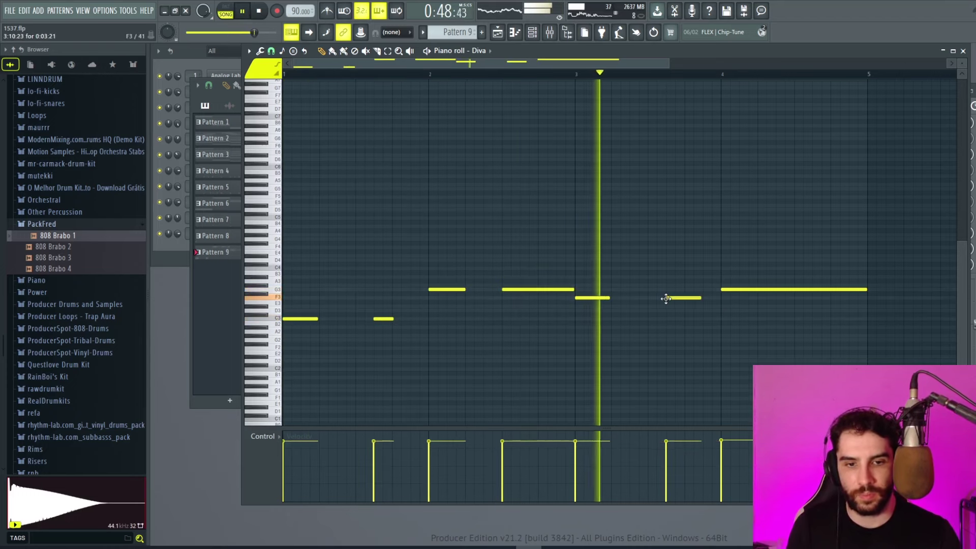
drag(700, 299, 682, 298)
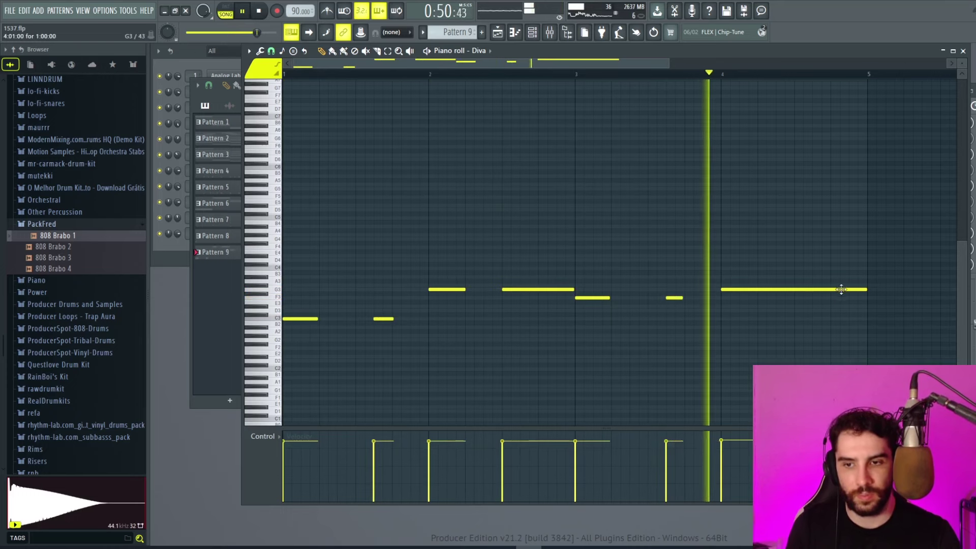
Shorten the bar 4 G3 note, add a longer G3 from mid-bar, and align the note starts to the grid.
drag(868, 290, 758, 290)
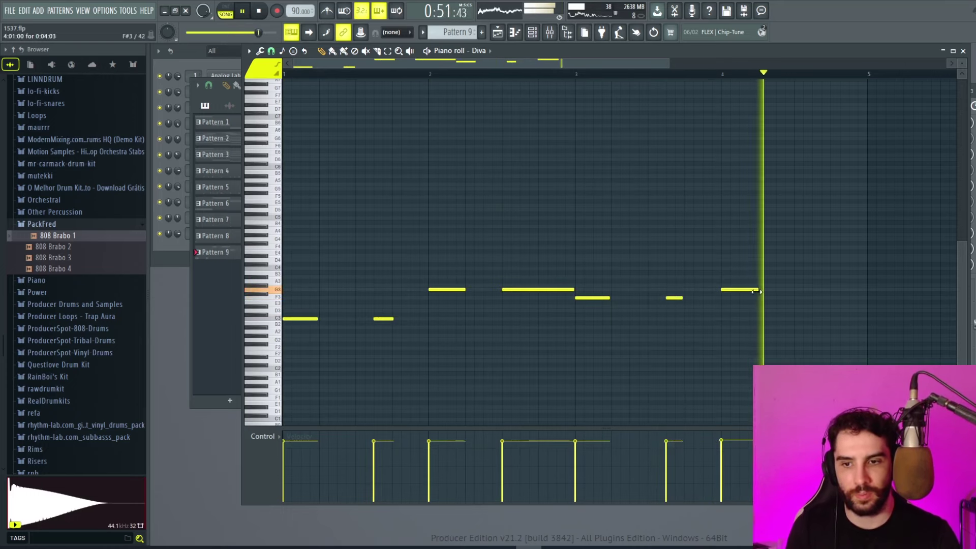
click(796, 290)
drag(829, 289, 863, 289)
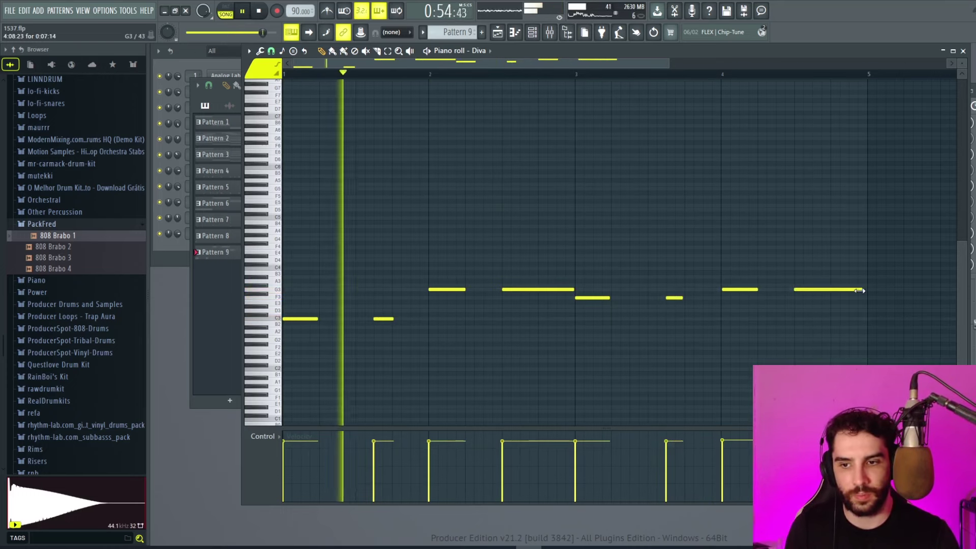
click(260, 51)
click(288, 124)
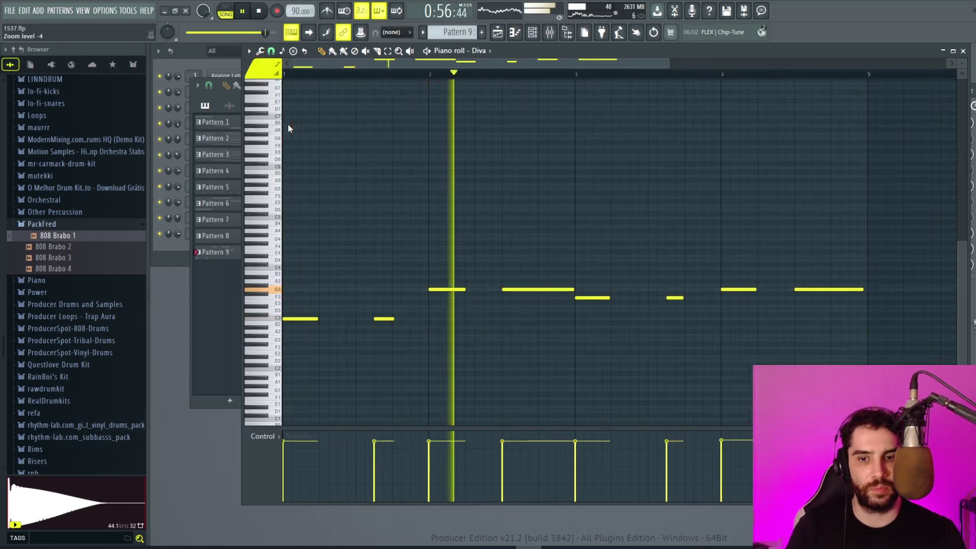
Duplicate the bars 17–24 clips into bars 25–32 of the playlist, with Patterns 7, 1 and 3 active and Pattern 2 muted there.
key(F5)
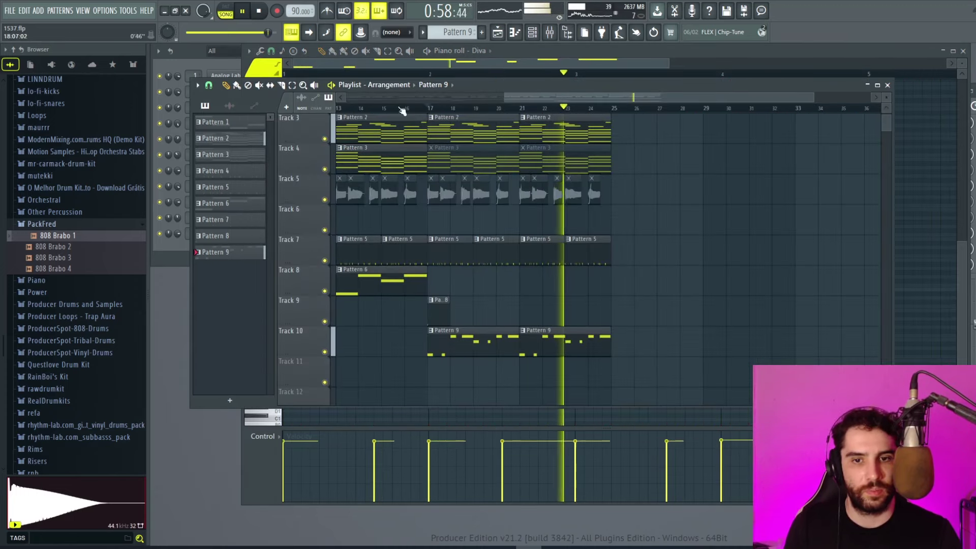
click(293, 86)
drag(630, 356, 451, 116)
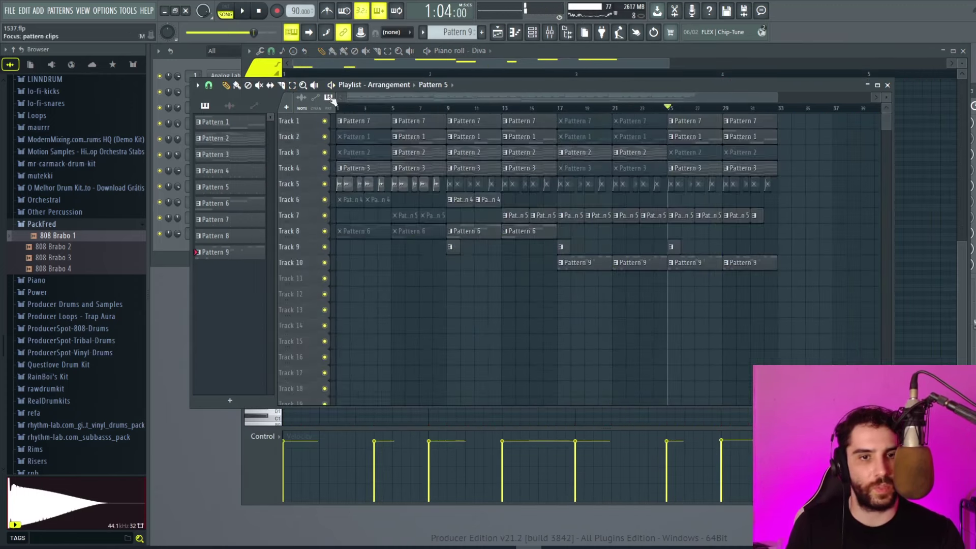
Select all clips in bars 9–32 and duplicate them from bar 33 with the playlist snap set to Bar.
drag(814, 328, 450, 112)
click(210, 86)
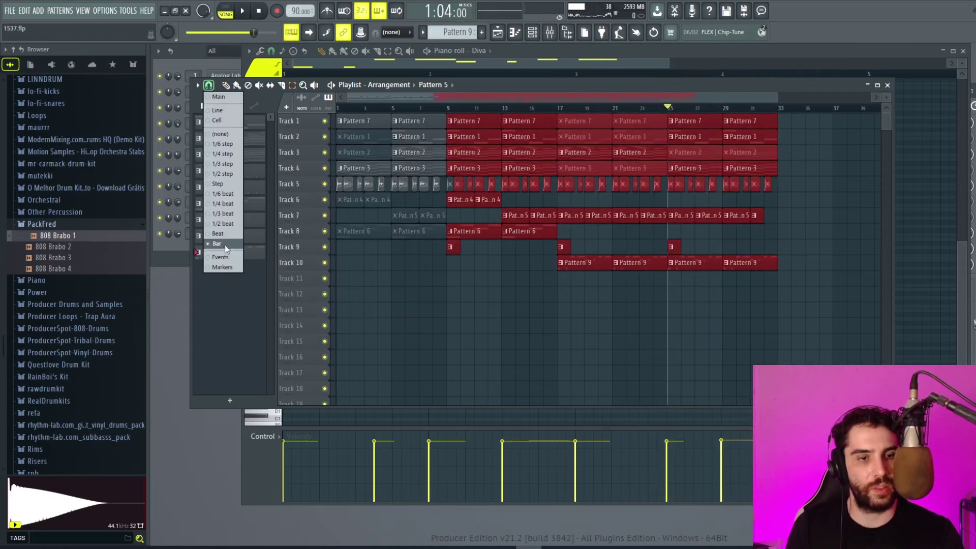
click(227, 244)
key(ctrl+b)
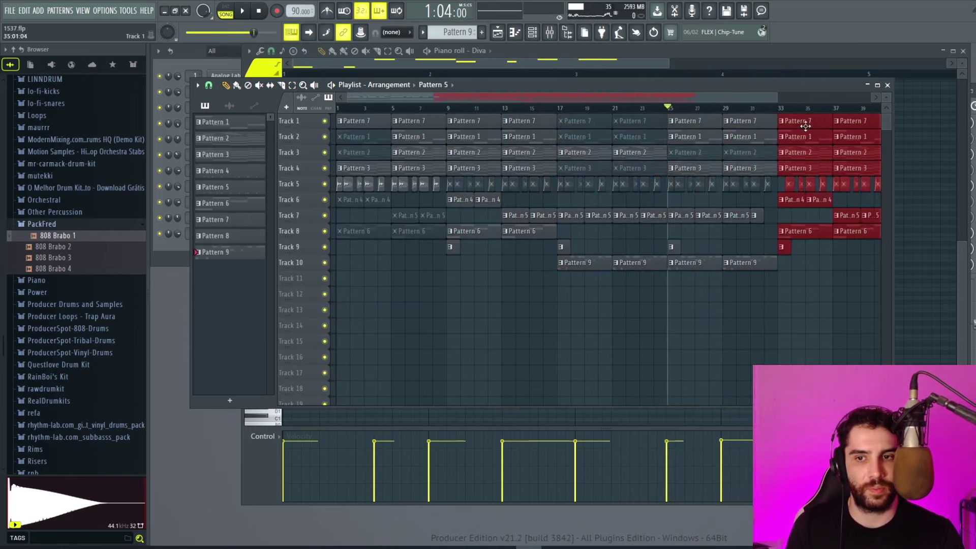
Duplicate the 24-bar section again from bar 57 and keep its clips only up to bar 72.
click(777, 109)
key(space)
drag(623, 97, 816, 100)
key(ctrl+b)
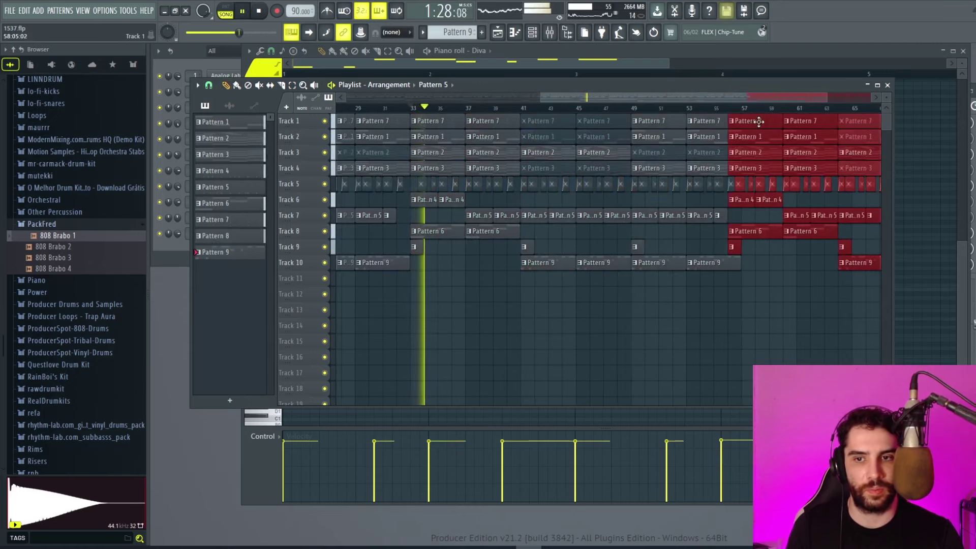
scroll(552, 118, right, 4)
click(452, 108)
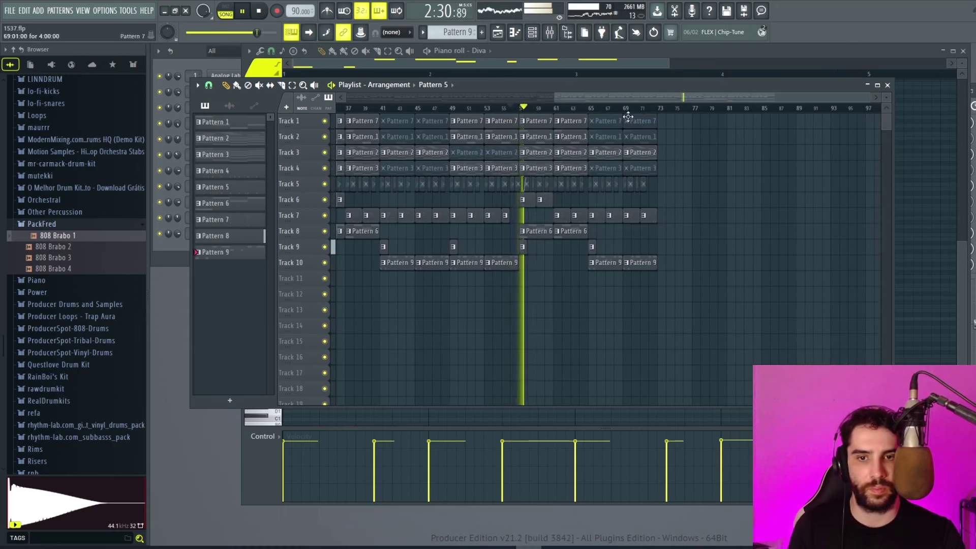
Unmute the Track 1, Track 2, Track 4 and Track 5 clips in bars 65–72 and play back that section.
key(space)
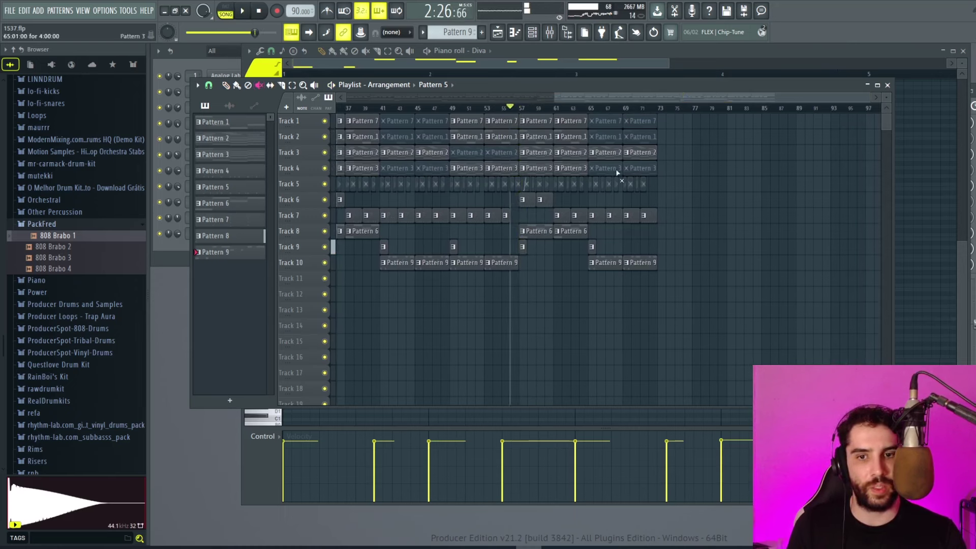
click(594, 170)
click(722, 150)
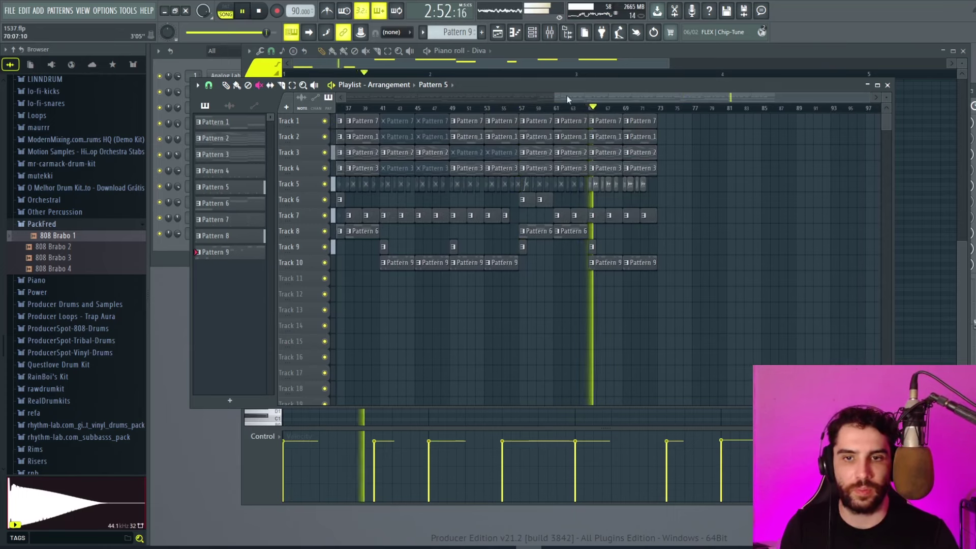
Replace the two Pattern 5 clips on Track 7 in bars 69–72 with two Pattern 4 clips on Track 8.
drag(870, 96, 730, 96)
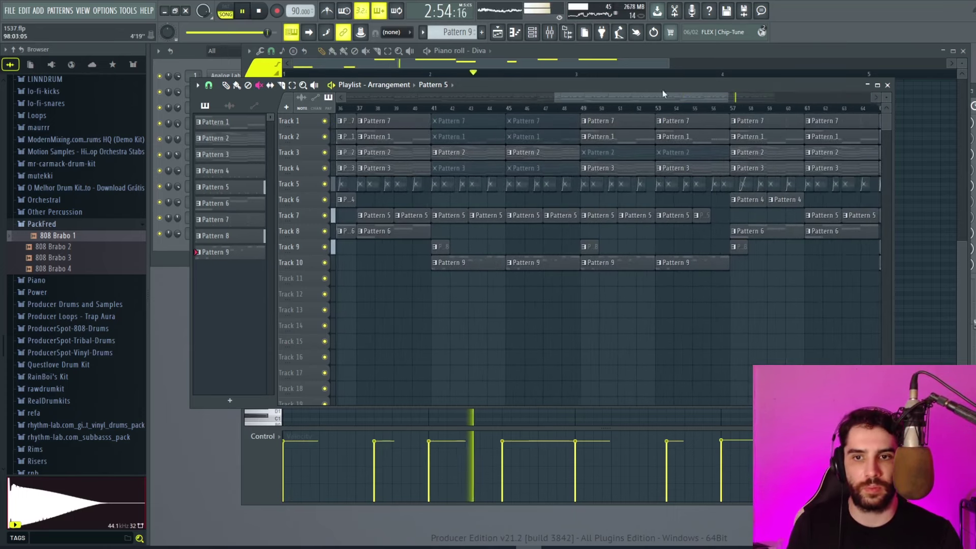
drag(661, 95, 782, 97)
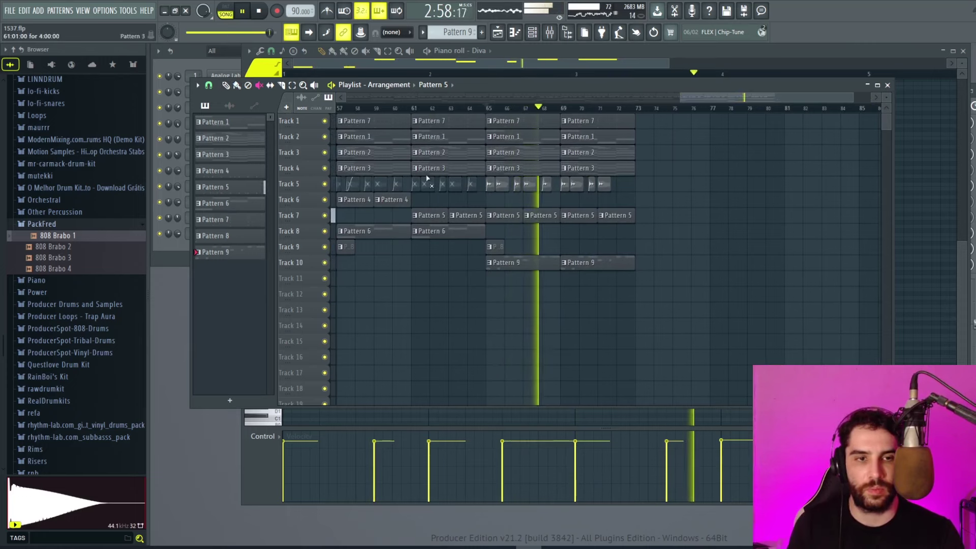
click(225, 87)
click(391, 198)
click(565, 227)
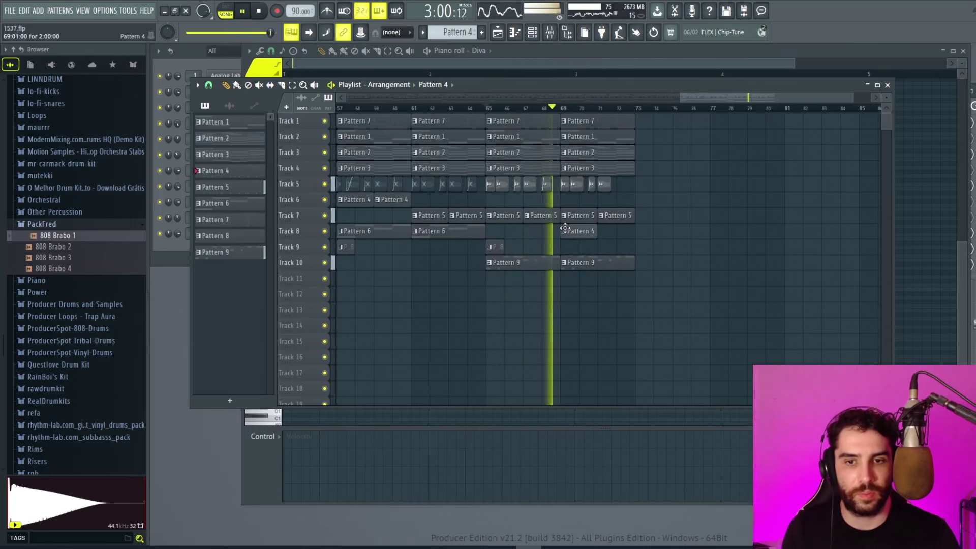
right_click(580, 219)
right_click(623, 222)
click(607, 232)
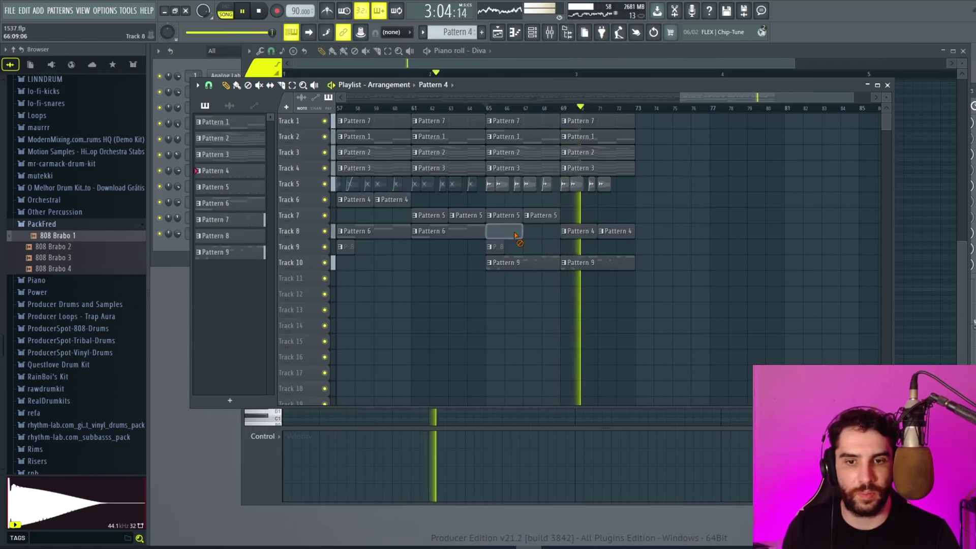
Place two Pattern 6 clips on Track 11 across bars 65–72 and delete the Pattern 9 clips from Track 10 there.
click(433, 230)
click(498, 281)
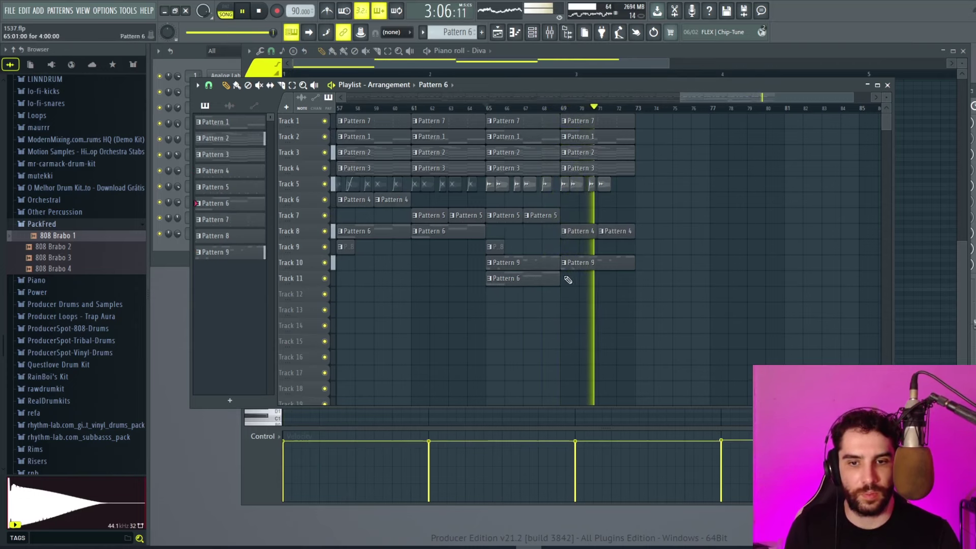
click(570, 277)
right_click(552, 265)
right_click(582, 267)
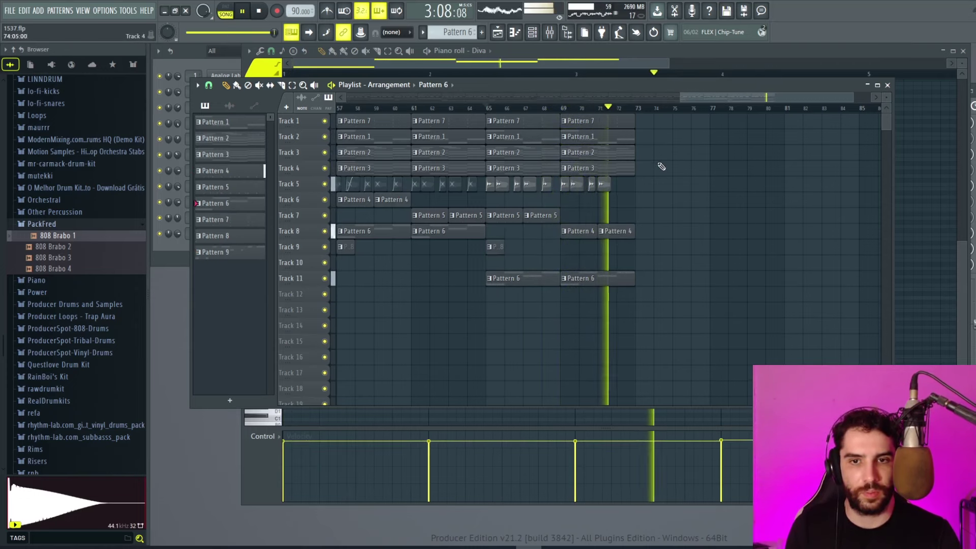
Extend the last Pattern 7 clip on Track 1 by one bar, stop playback and save the project.
drag(635, 123, 653, 123)
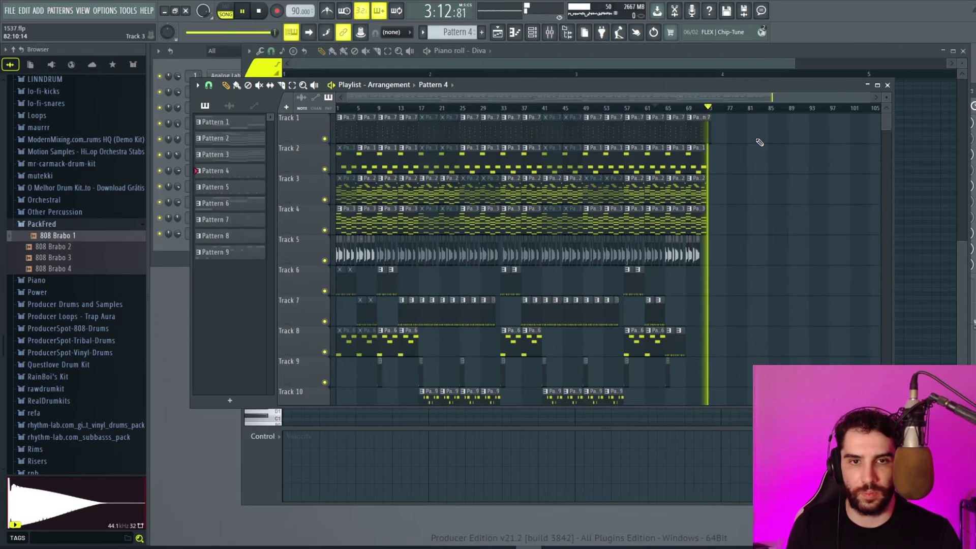
key(space)
click(11, 11)
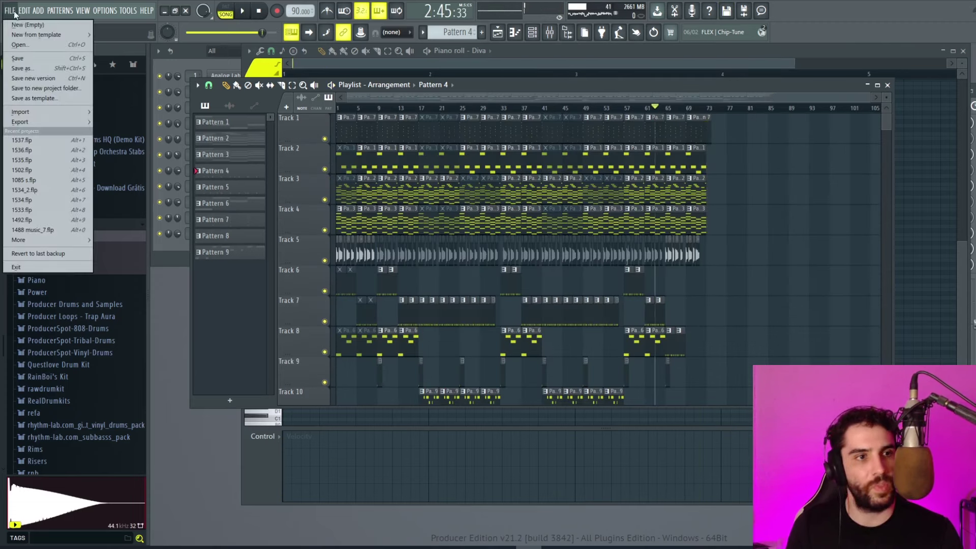
click(18, 59)
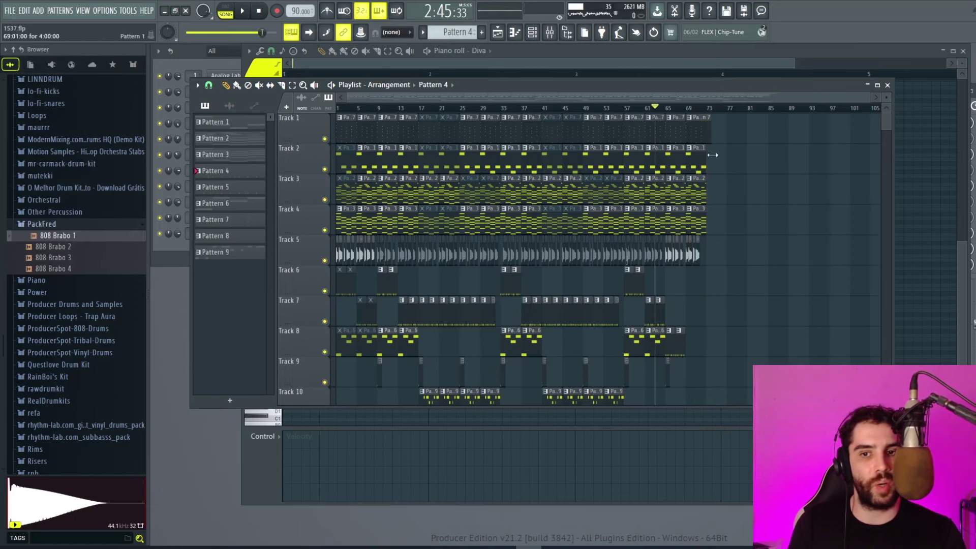
Play the song and, in the Omnisphere insert's Fruity Parametric EQ 2, reduce band 5 near 2.3 kHz and slightly cut band 4.
scroll(712, 155, down, 1)
drag(887, 99, 887, 115)
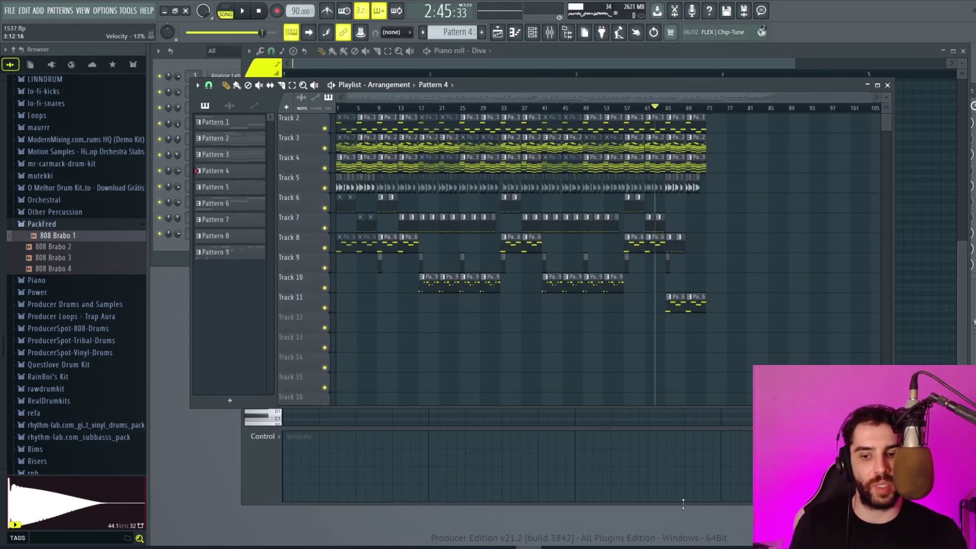
click(258, 11)
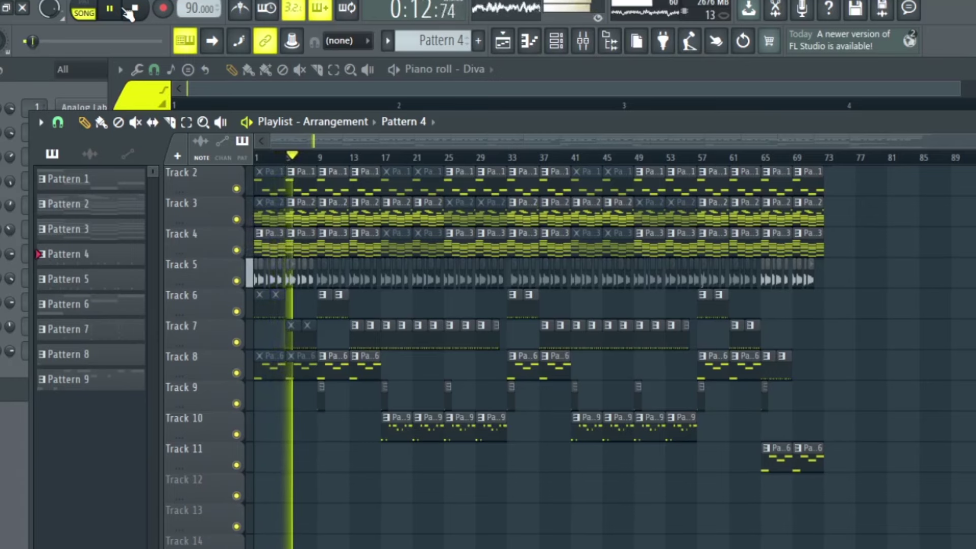
click(584, 43)
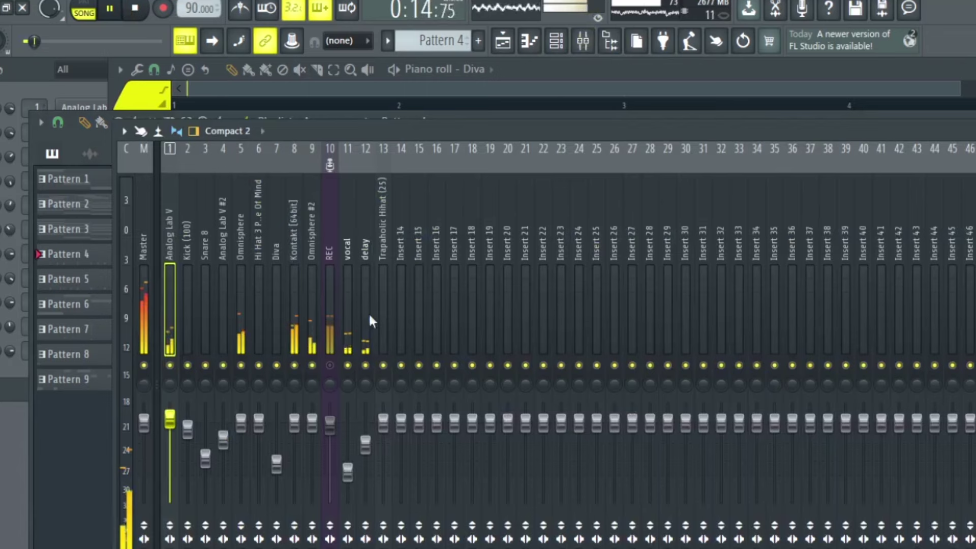
click(236, 238)
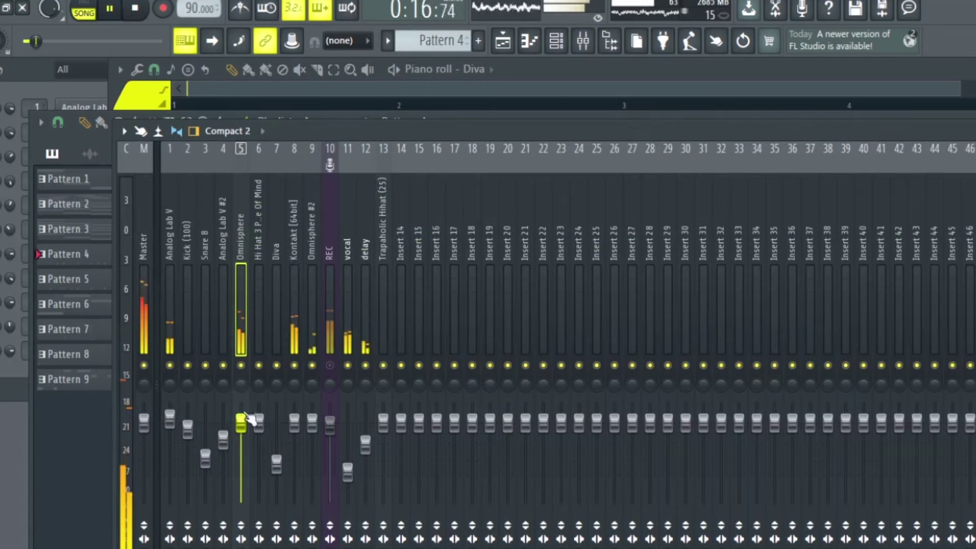
click(973, 244)
drag(387, 373, 387, 389)
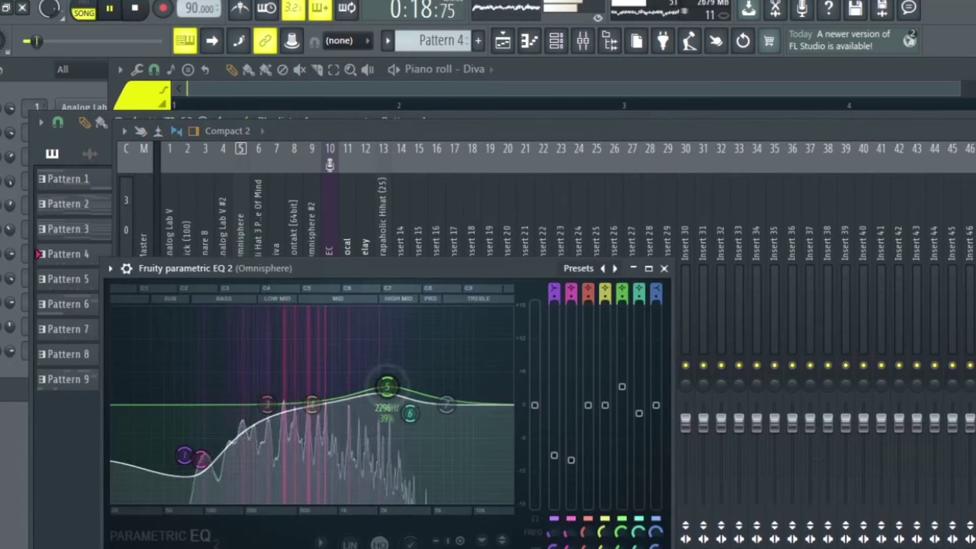
drag(312, 405, 305, 413)
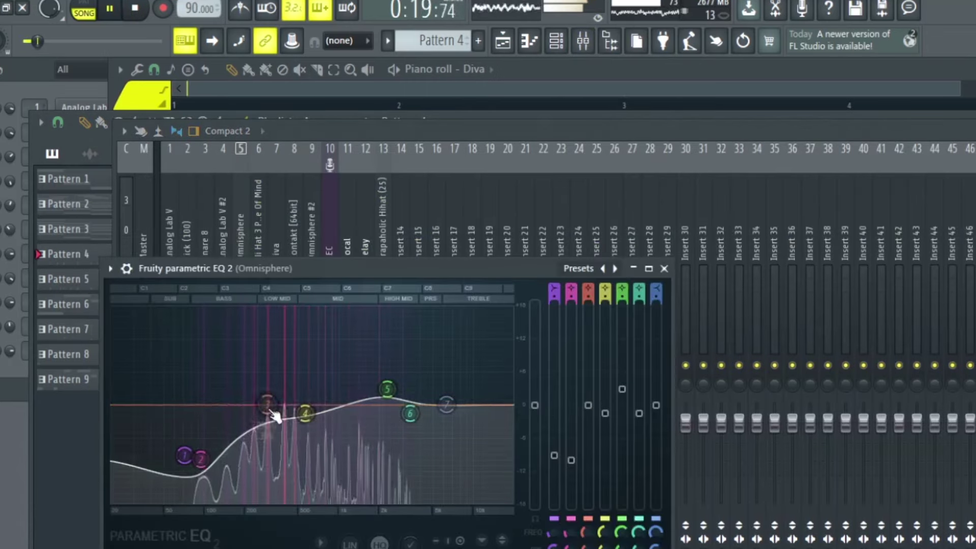
Lower the Kontakt insert's level slightly in the mixer and return to the playlist.
click(503, 41)
key(F9)
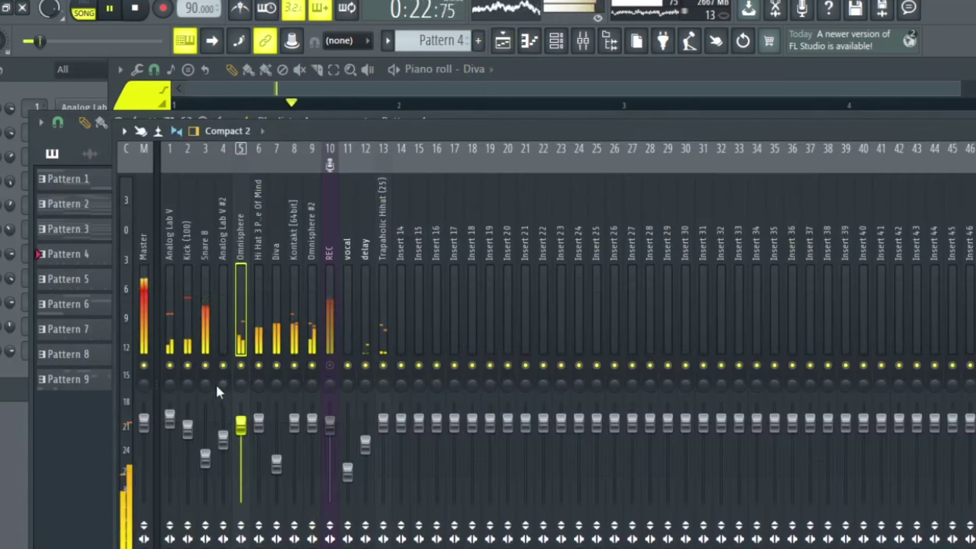
drag(294, 422, 294, 436)
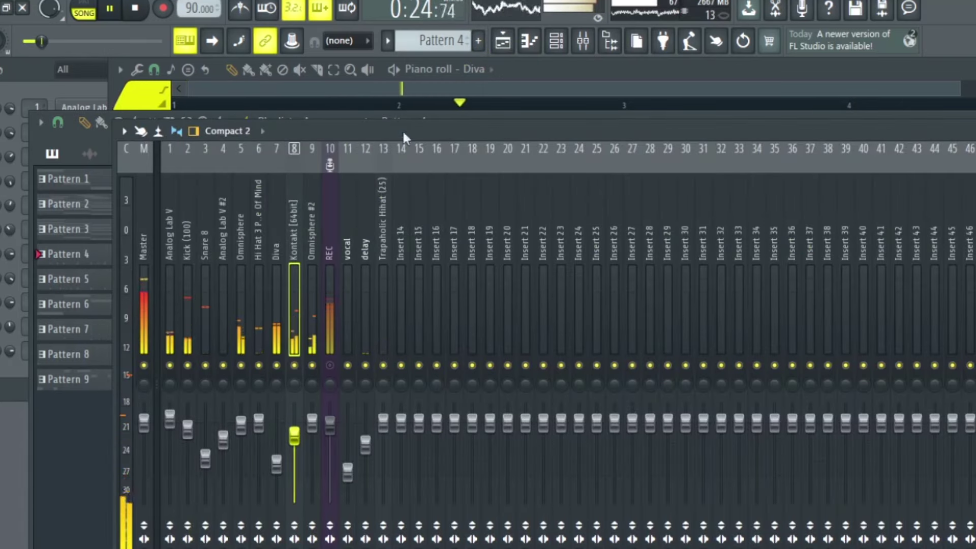
click(504, 43)
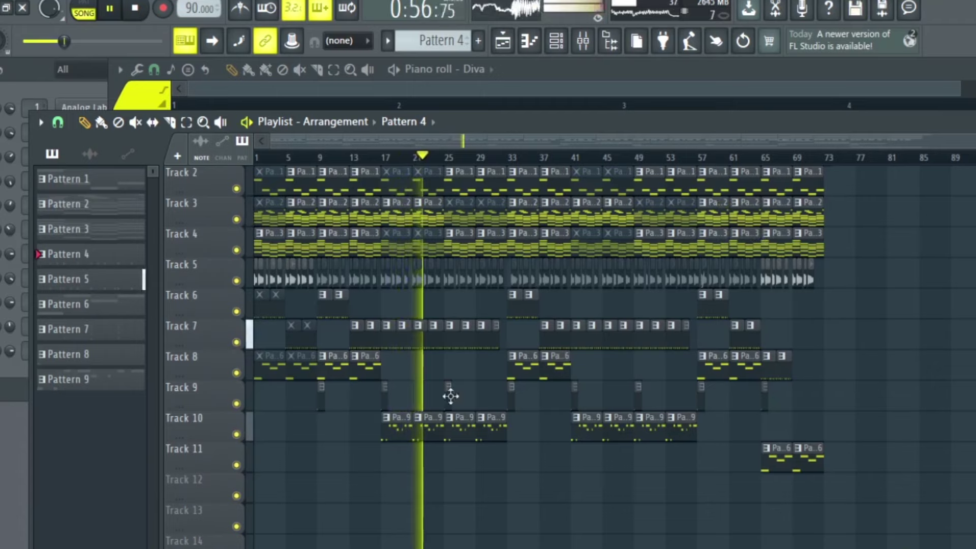
Inspect the Diva notes of Pattern 9 in the piano roll and return to the playlist while the song plays.
double_click(432, 434)
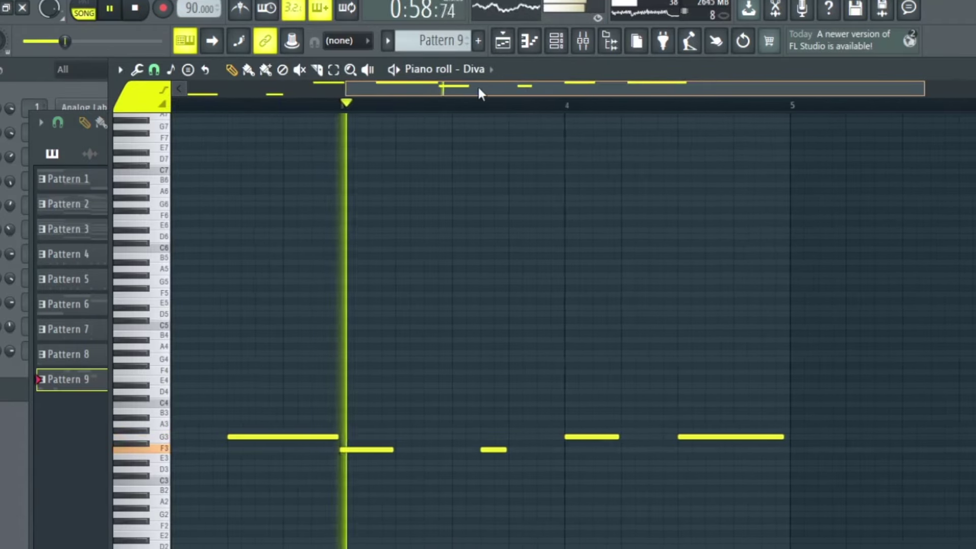
drag(479, 91, 458, 135)
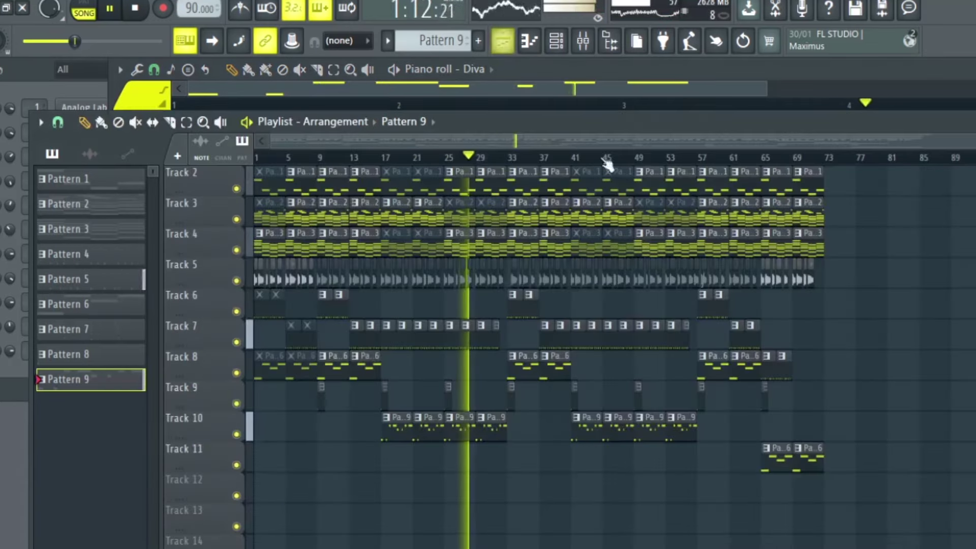
click(503, 40)
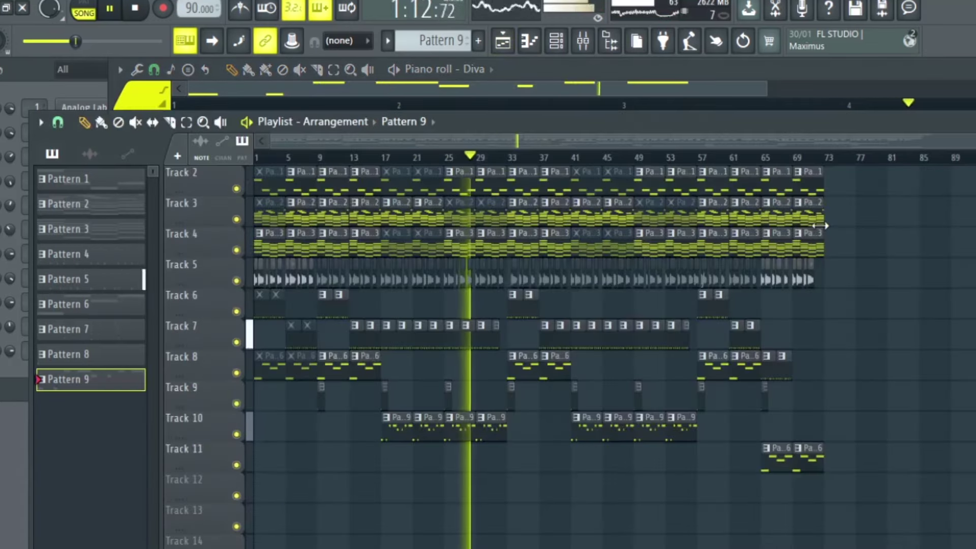